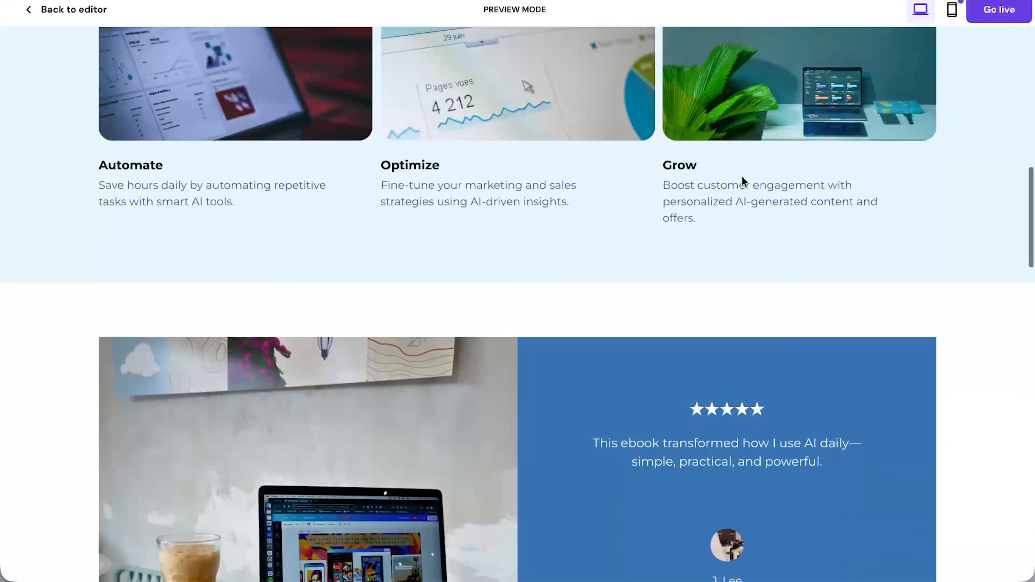
{"action": "scroll", "coordinate": [743, 180], "scroll_direction": "up", "scroll_amount": 1}
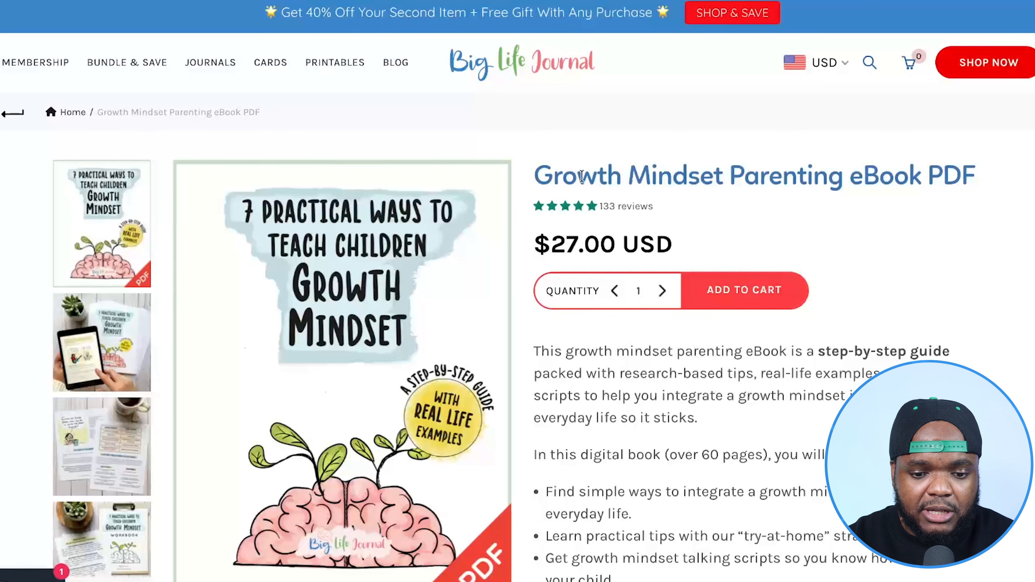
- Take the Big Life Journal store's address and analyze biglifejournal.com in Digital Maker AI's Competitor Analyzer
{"action": "scroll", "coordinate": [717, 239], "scroll_direction": "down", "scroll_amount": 15}
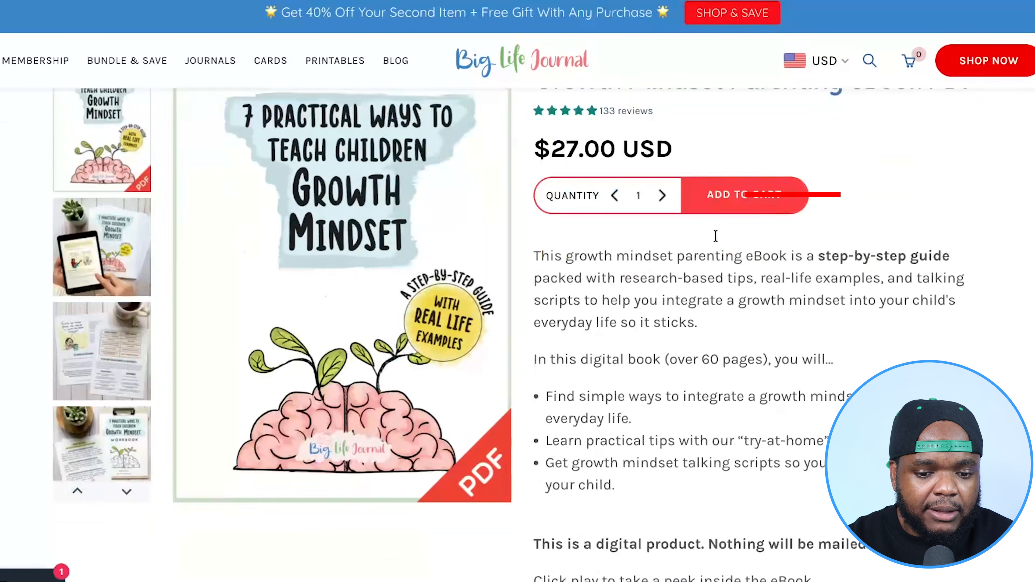
{"action": "scroll", "coordinate": [716, 235], "scroll_direction": "down", "scroll_amount": 3}
{"action": "scroll", "coordinate": [716, 236], "scroll_direction": "up", "scroll_amount": 20}
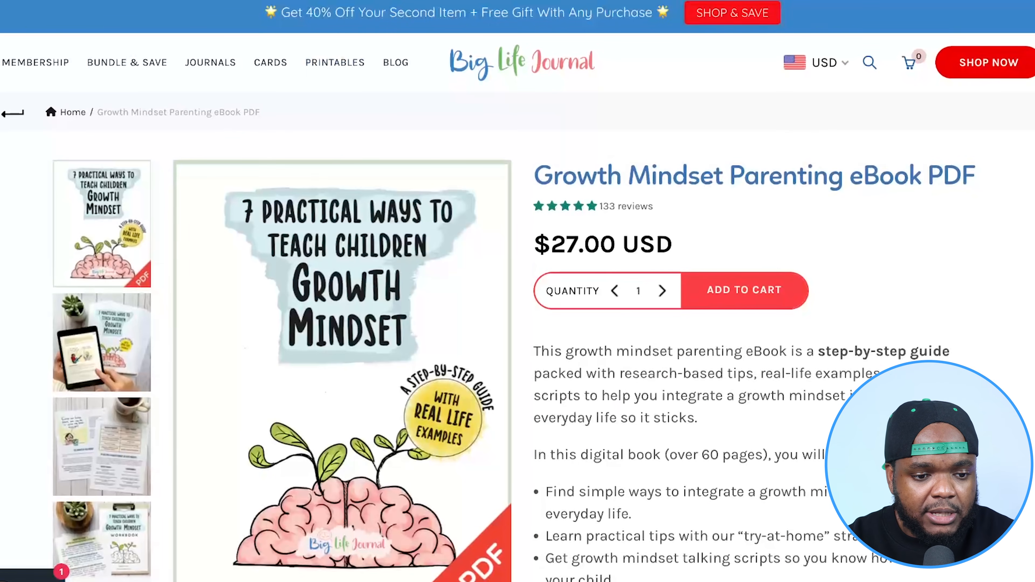
{"action": "key", "text": "super+l"}
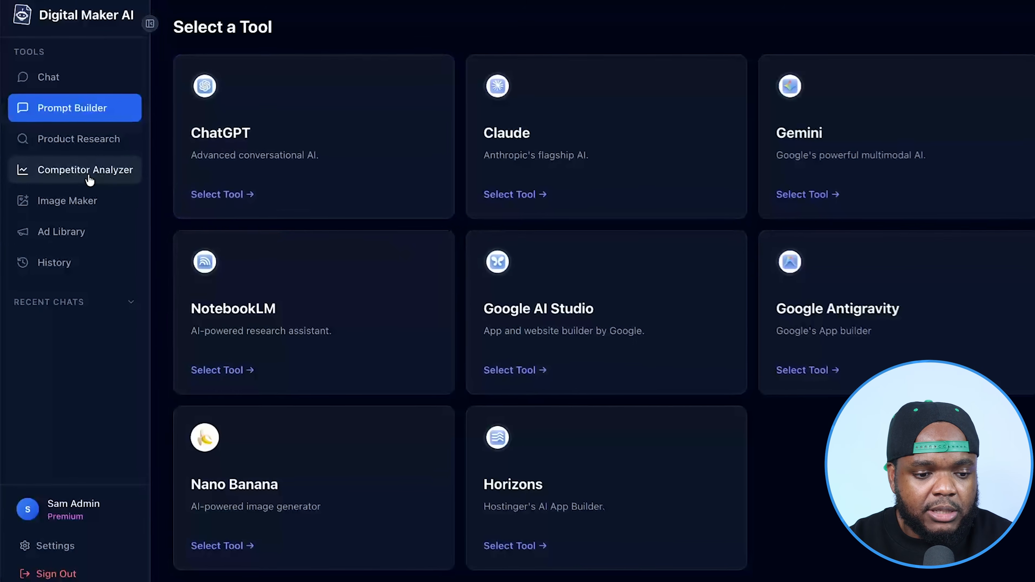
{"action": "left_click", "coordinate": [88, 177]}
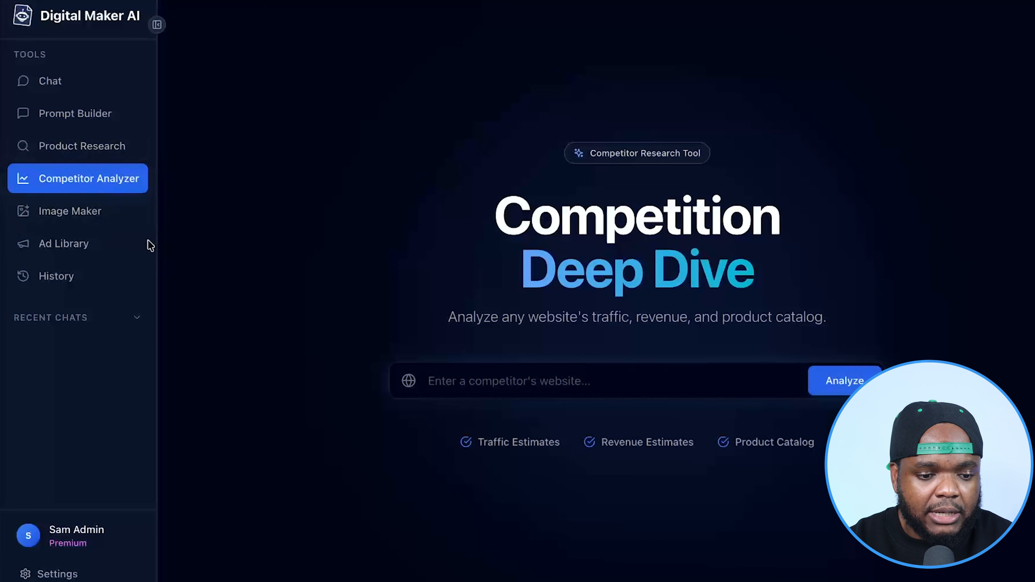
{"action": "left_click", "coordinate": [473, 385]}
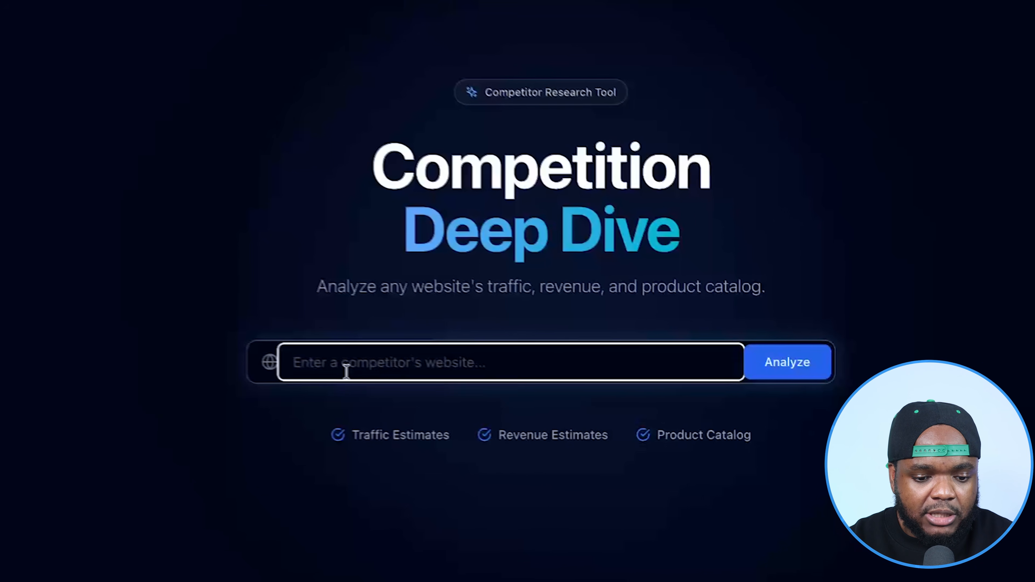
{"action": "type", "text": "biglifejournal.com/"}
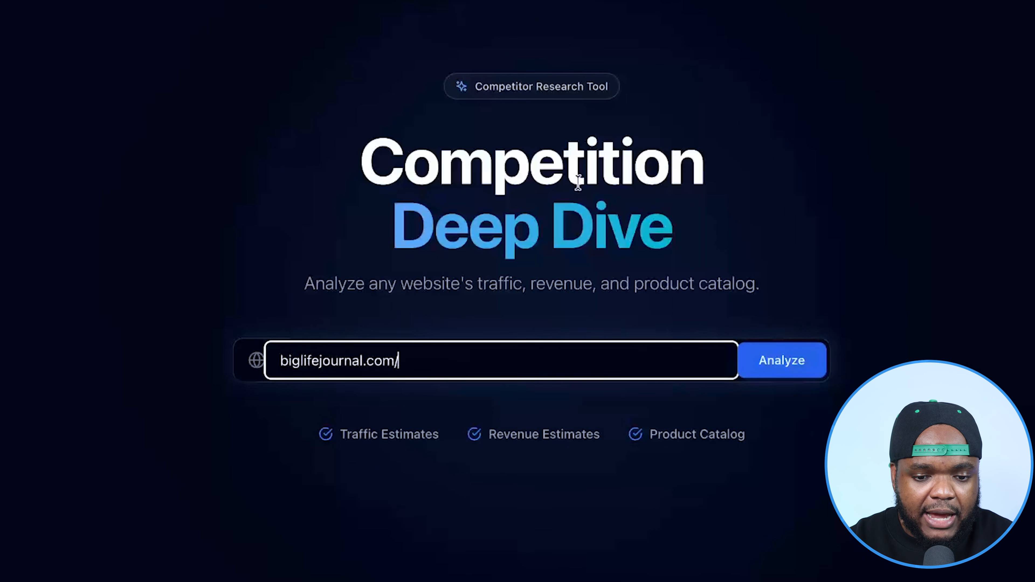
{"action": "left_click", "coordinate": [785, 368]}
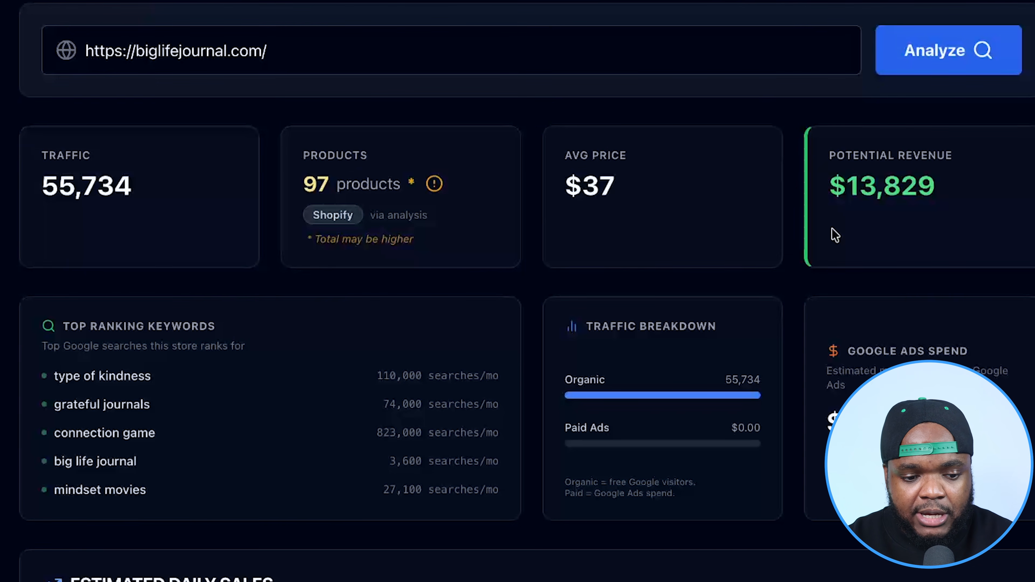
- Examine the store's top ranking keywords, traffic breakdown, estimated daily sales and product catalog
{"action": "scroll", "coordinate": [733, 236], "scroll_direction": "down", "scroll_amount": 6}
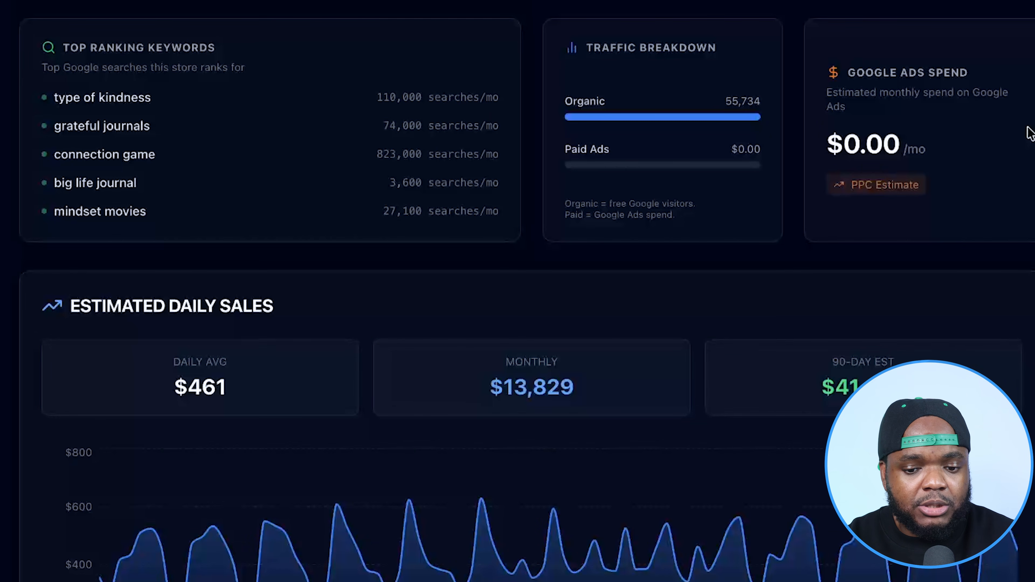
{"action": "scroll", "coordinate": [1027, 133], "scroll_direction": "down", "scroll_amount": 6}
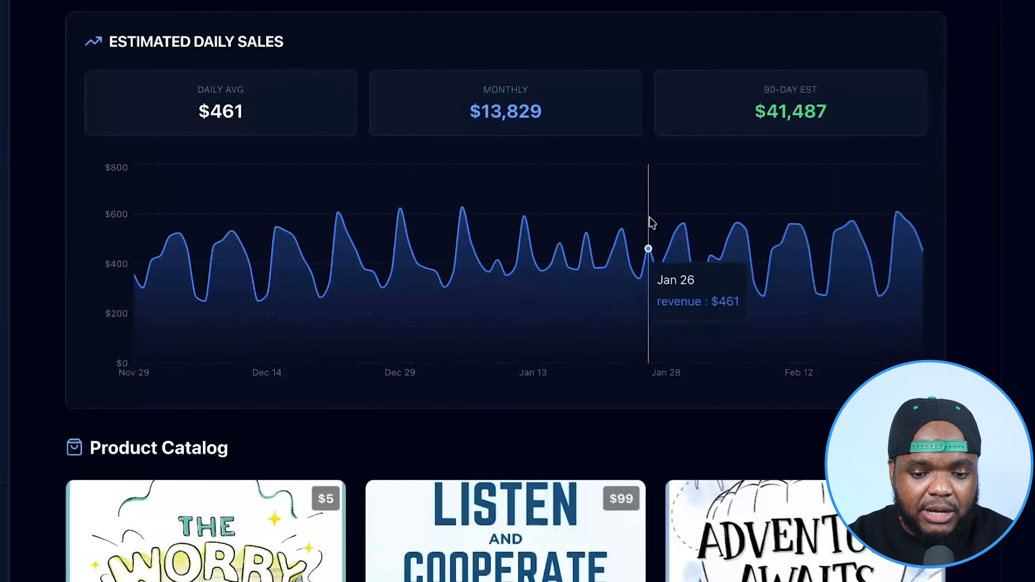
{"action": "scroll", "coordinate": [642, 224], "scroll_direction": "down", "scroll_amount": 7}
{"action": "scroll", "coordinate": [946, 226], "scroll_direction": "down", "scroll_amount": 6}
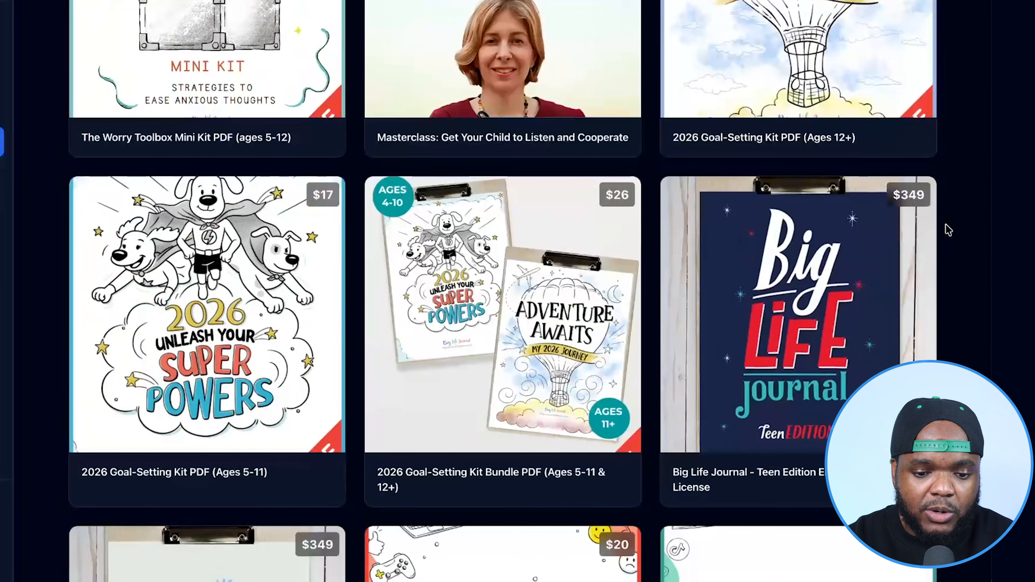
{"action": "scroll", "coordinate": [946, 228], "scroll_direction": "down", "scroll_amount": 10}
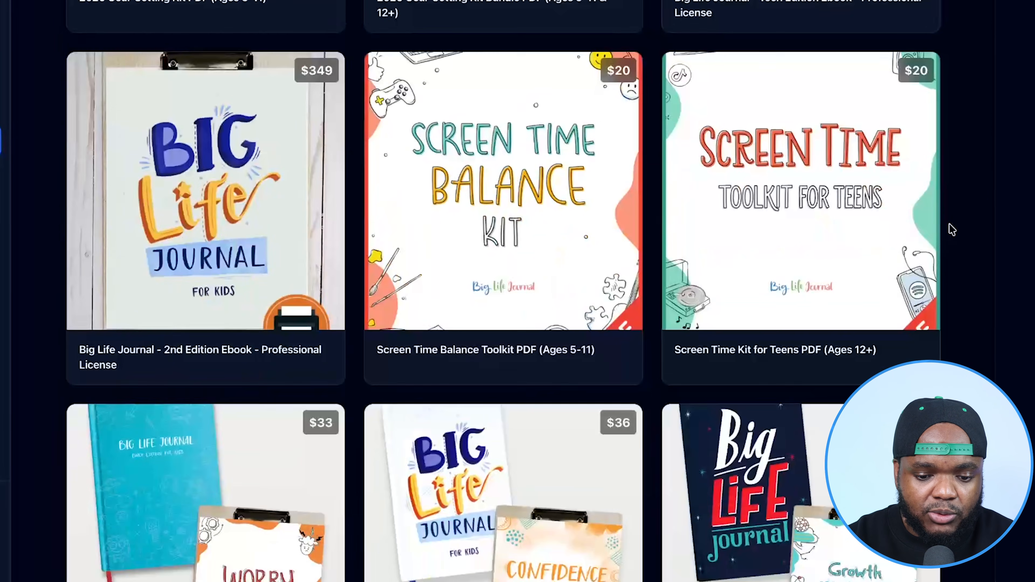
{"action": "scroll", "coordinate": [949, 227], "scroll_direction": "down", "scroll_amount": 3}
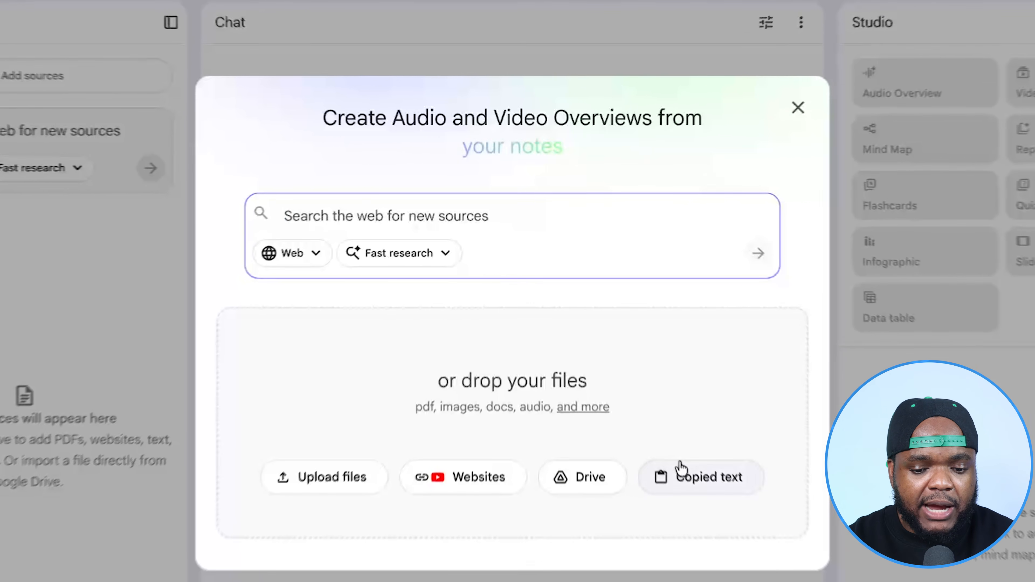
- Choose copied text as the type of new source in NotebookLM
{"action": "left_click", "coordinate": [710, 485]}
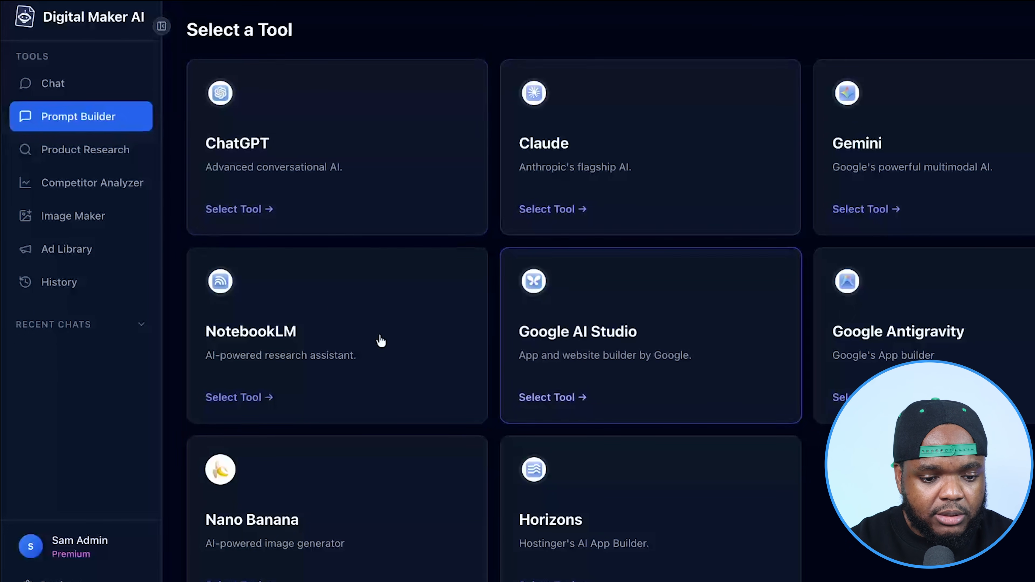
- Start a NotebookLM prompt in Digital Maker AI's Prompt Builder, answering eBook, Advanced skill level and Generate Income
{"action": "left_click", "coordinate": [330, 301]}
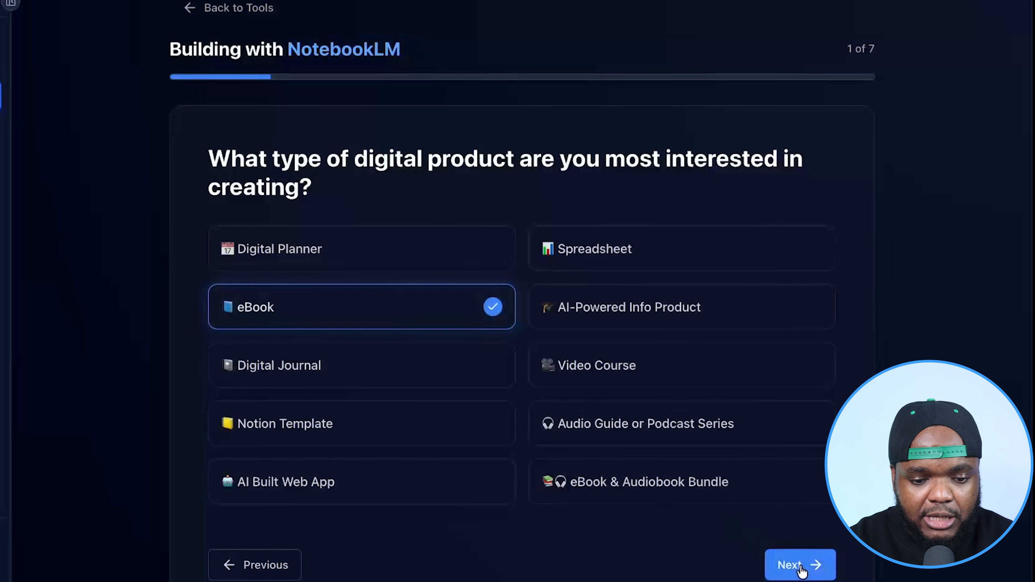
{"action": "left_click", "coordinate": [800, 566]}
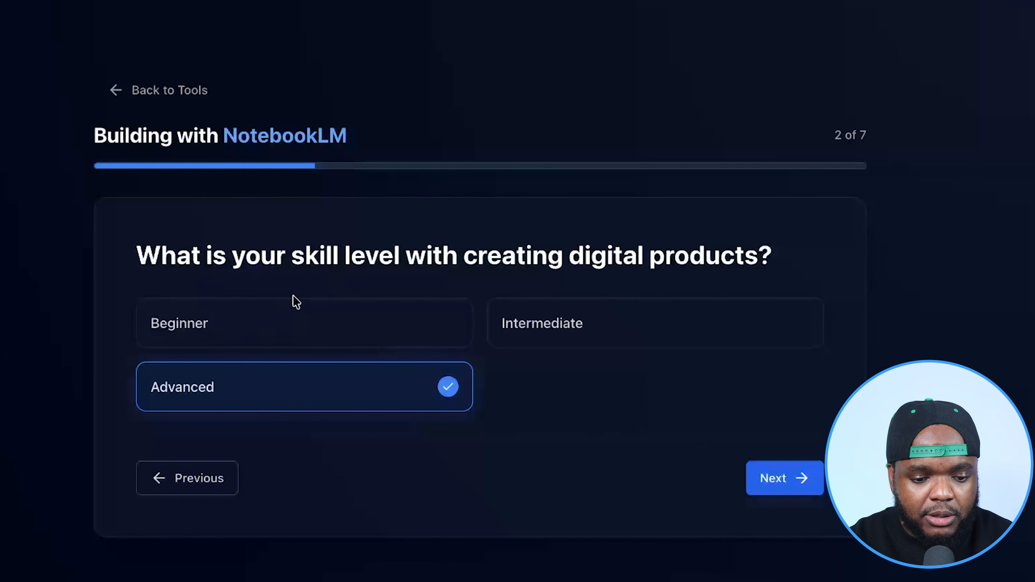
{"action": "left_click", "coordinate": [779, 477]}
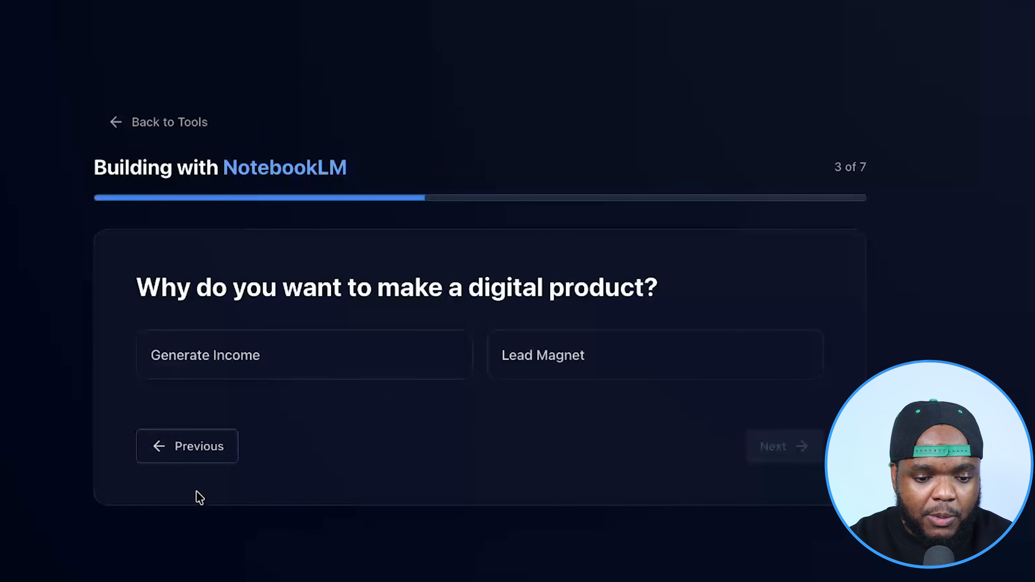
{"action": "left_click", "coordinate": [296, 357]}
{"action": "left_click", "coordinate": [793, 444]}
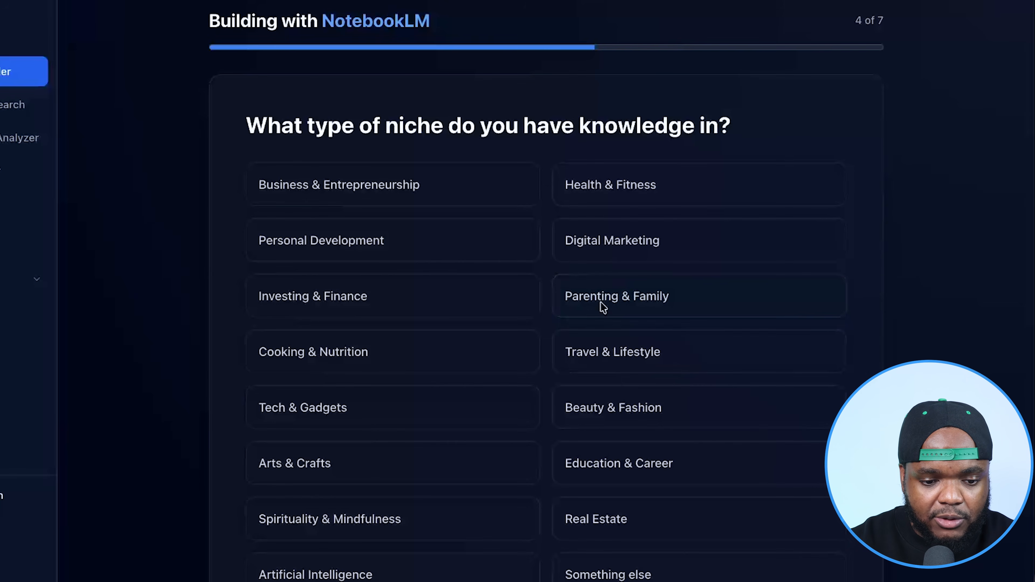
- Answer Artificial Intelligence as the niche and AI Built Website as the way to sell the product
{"action": "scroll", "coordinate": [603, 308], "scroll_direction": "down", "scroll_amount": 3}
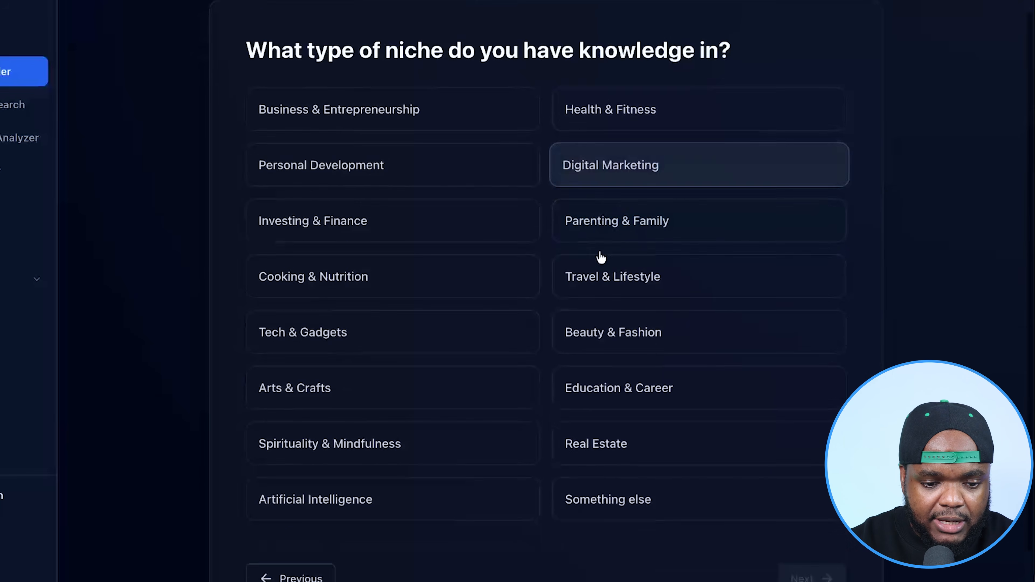
{"action": "left_click", "coordinate": [328, 471]}
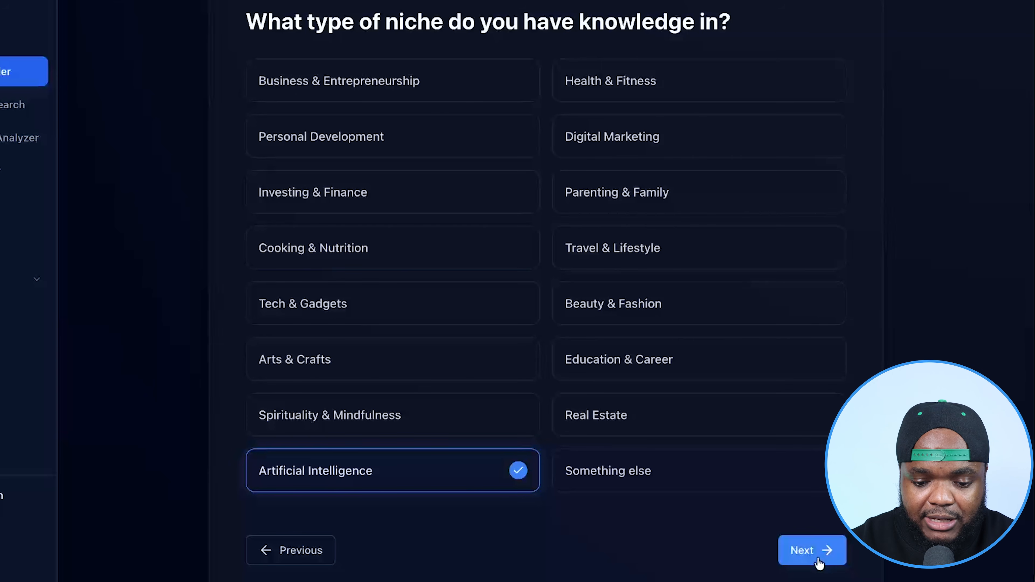
{"action": "left_click", "coordinate": [806, 559]}
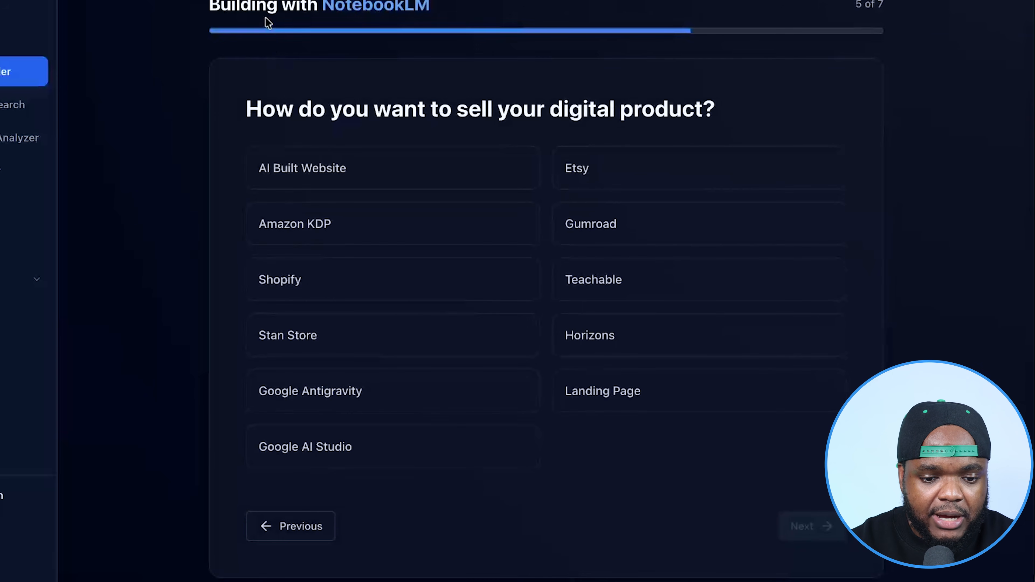
{"action": "left_click", "coordinate": [377, 171]}
{"action": "left_click", "coordinate": [809, 526]}
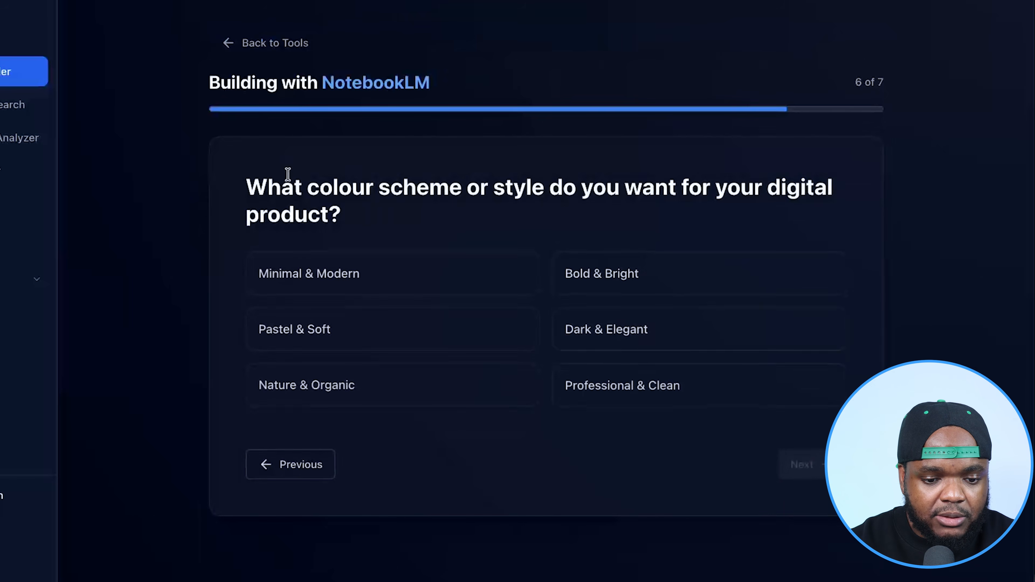
- Choose the Minimal & Modern style and Social Media (Organic) promotion, and generate the prompt
{"action": "left_click", "coordinate": [441, 280]}
{"action": "left_click", "coordinate": [800, 465]}
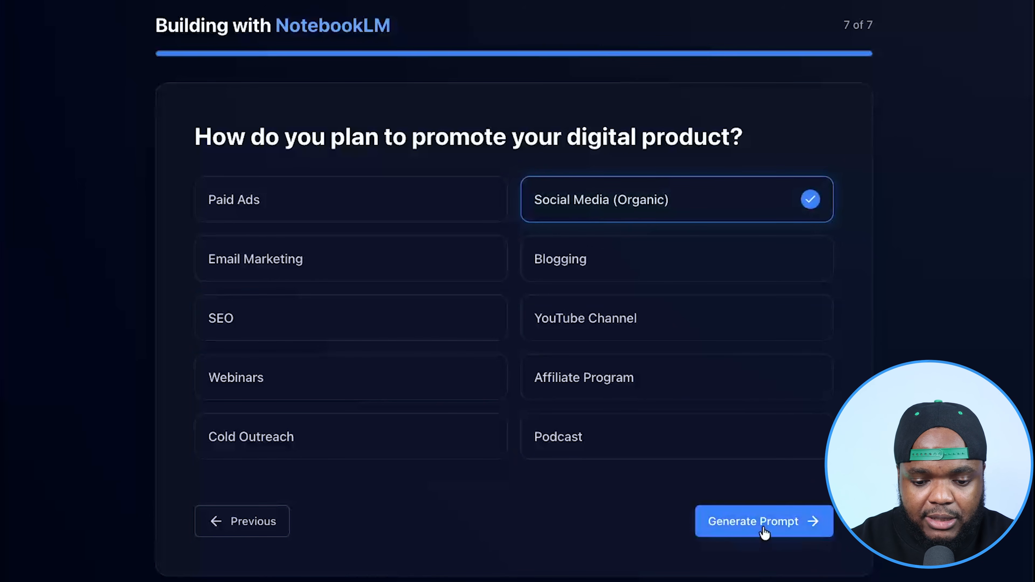
{"action": "left_click", "coordinate": [763, 526]}
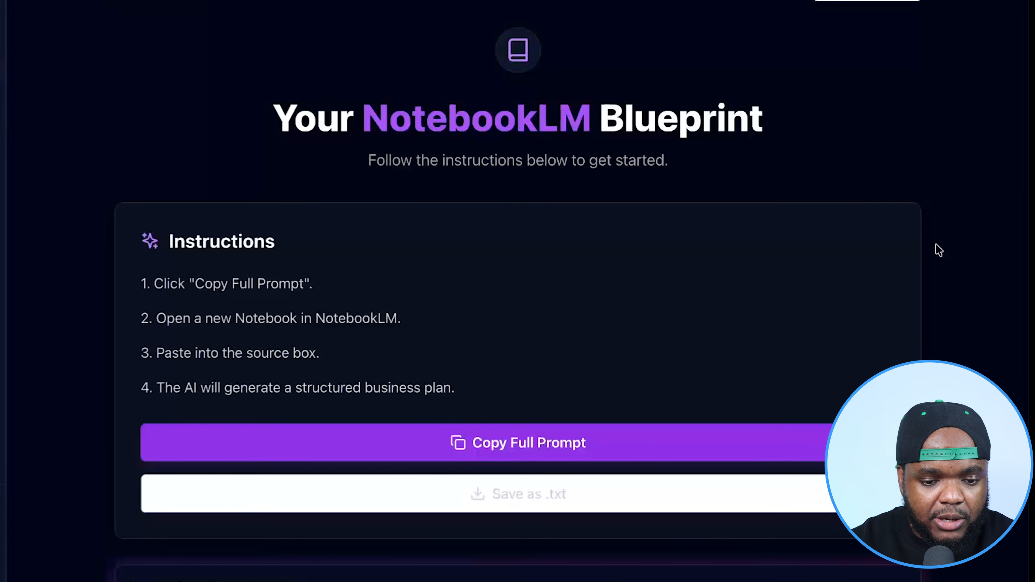
- Copy the full generated prompt and insert it as a copied-text source in NotebookLM
{"action": "left_click", "coordinate": [421, 435]}
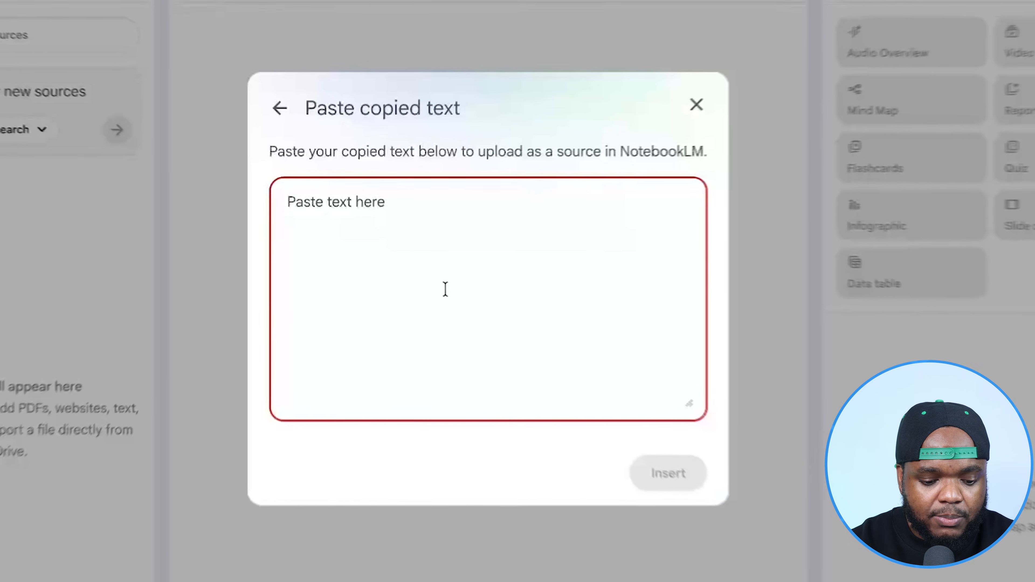
{"action": "key", "text": "ctrl+v"}
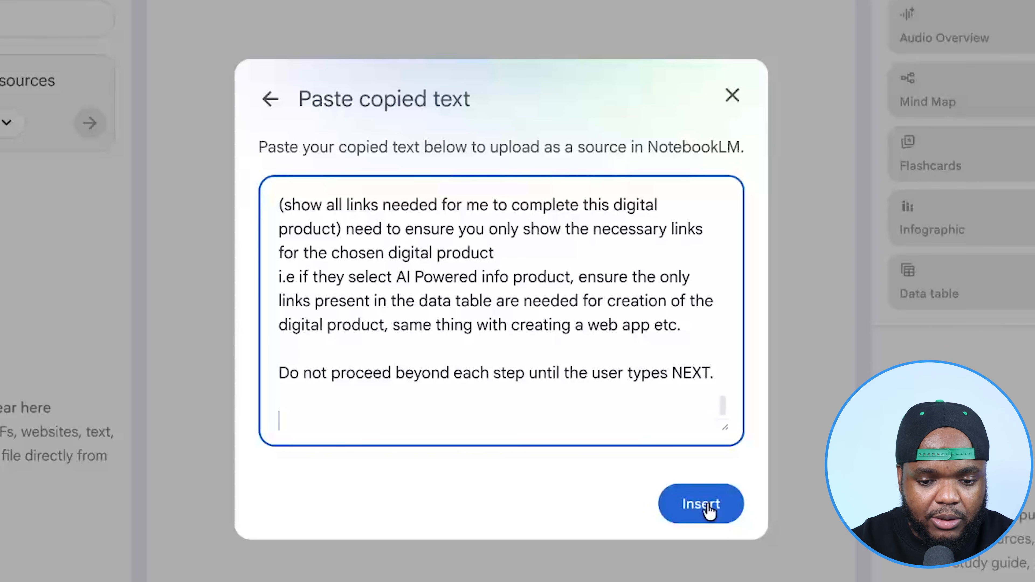
{"action": "left_click", "coordinate": [701, 504]}
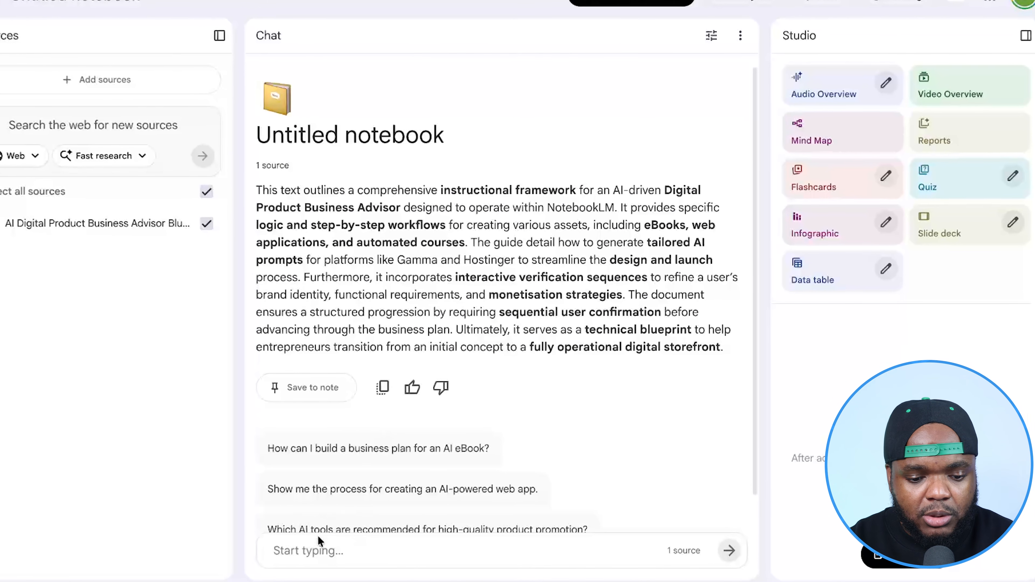
- Send NEXT in the notebook chat to advance the business plan
{"action": "left_click", "coordinate": [279, 559]}
{"action": "type", "text": "NEXT"}
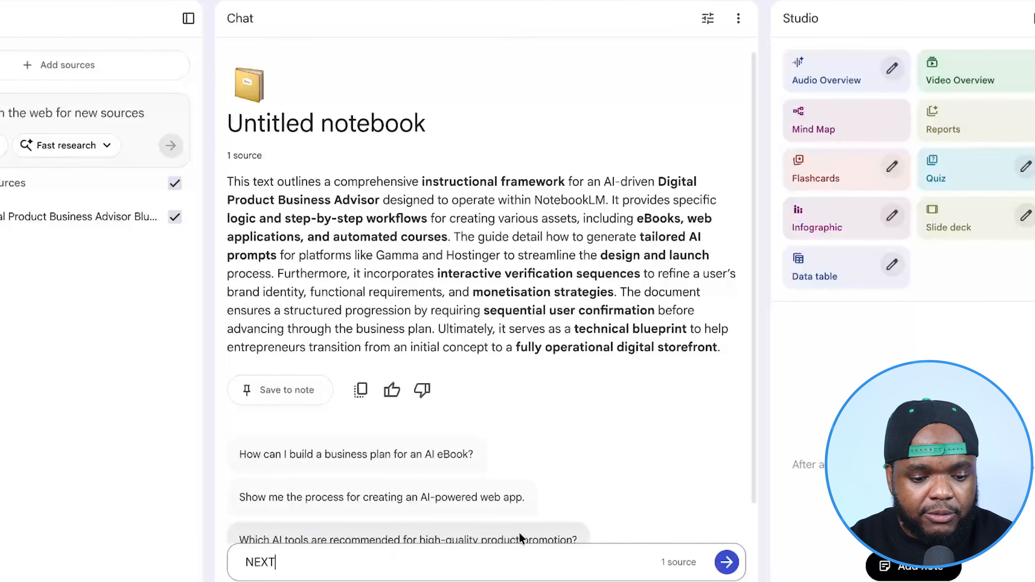
{"action": "key", "text": "Return"}
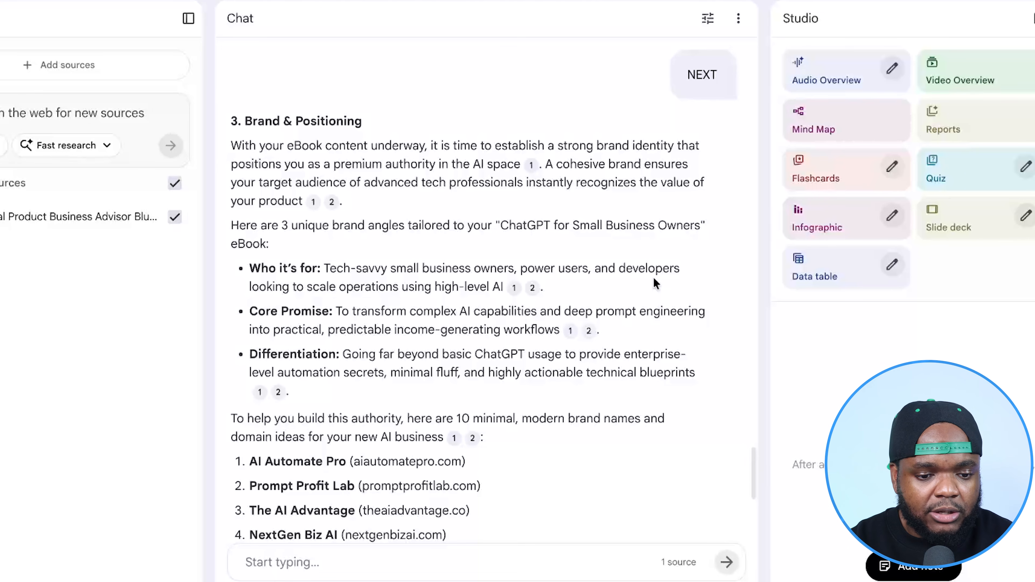
- Pick AI Automate Pro from the suggested brand names and send it with NEXT in the chat
{"action": "scroll", "coordinate": [655, 283], "scroll_direction": "down", "scroll_amount": 6}
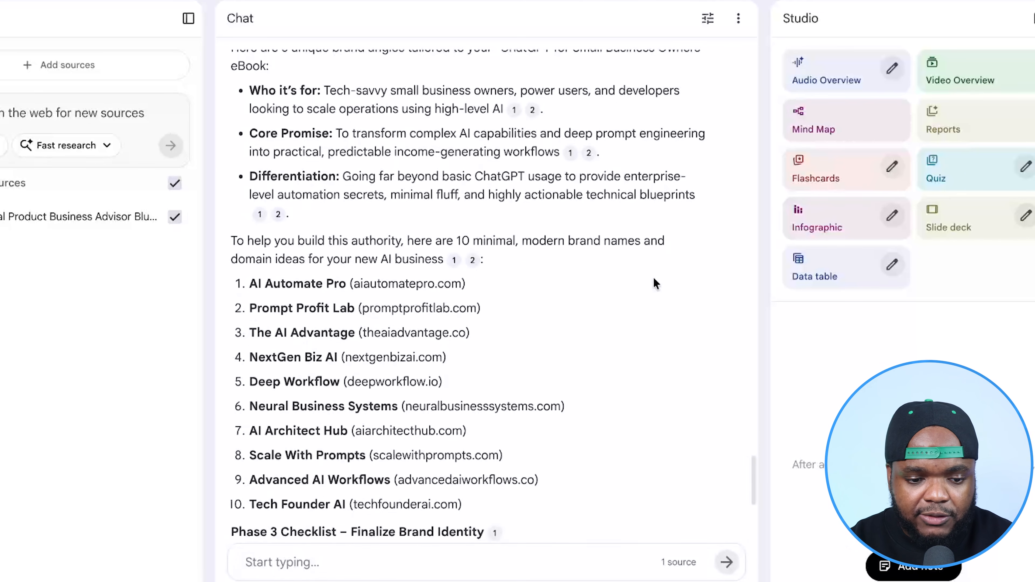
{"action": "left_click_drag", "start_coordinate": [347, 201], "coordinate": [253, 203]}
{"action": "type", "text": "T"}
{"action": "key", "text": "Return"}
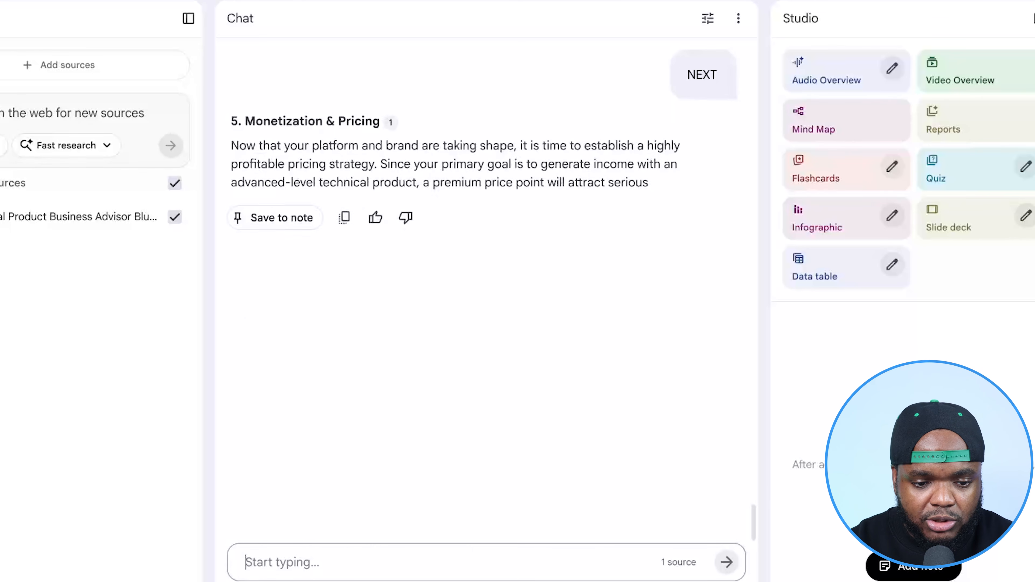
- Review the chat's plan from the eBook title options through brand positioning to the website setup
{"action": "scroll", "coordinate": [415, 349], "scroll_direction": "down", "scroll_amount": 5}
{"action": "scroll", "coordinate": [415, 349], "scroll_direction": "up", "scroll_amount": 5}
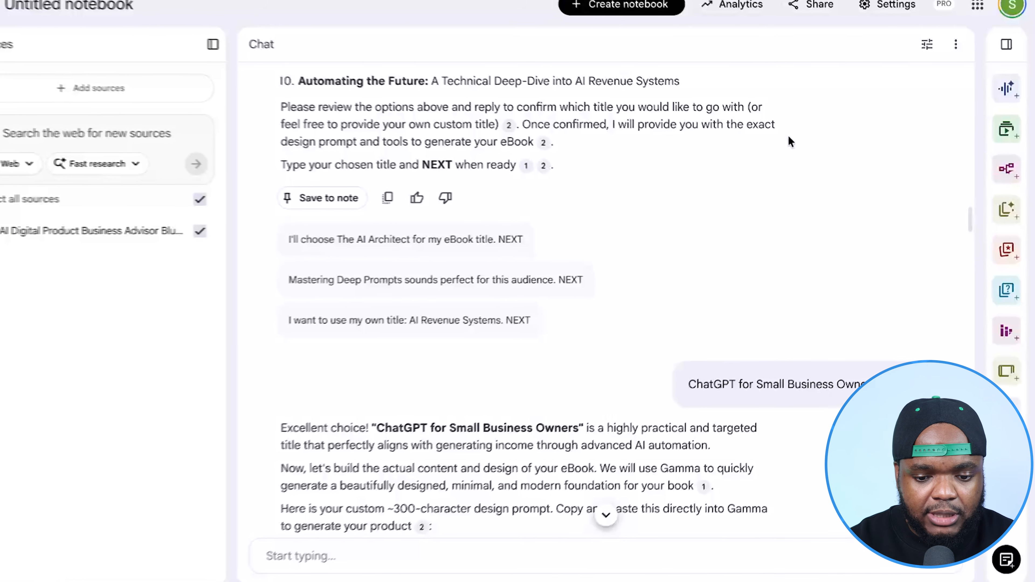
{"action": "scroll", "coordinate": [796, 138], "scroll_direction": "down", "scroll_amount": 8}
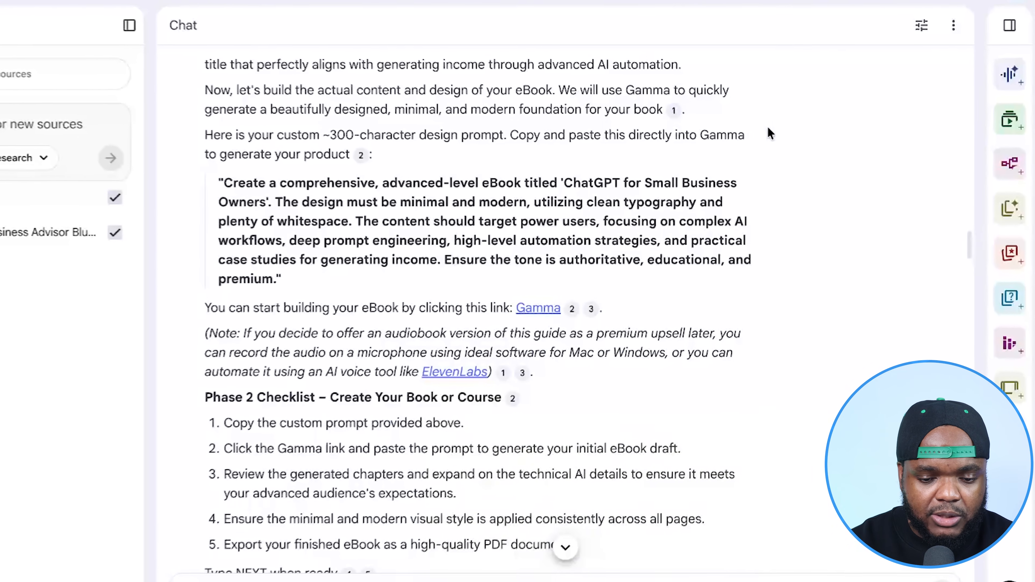
{"action": "scroll", "coordinate": [767, 126], "scroll_direction": "down", "scroll_amount": 15}
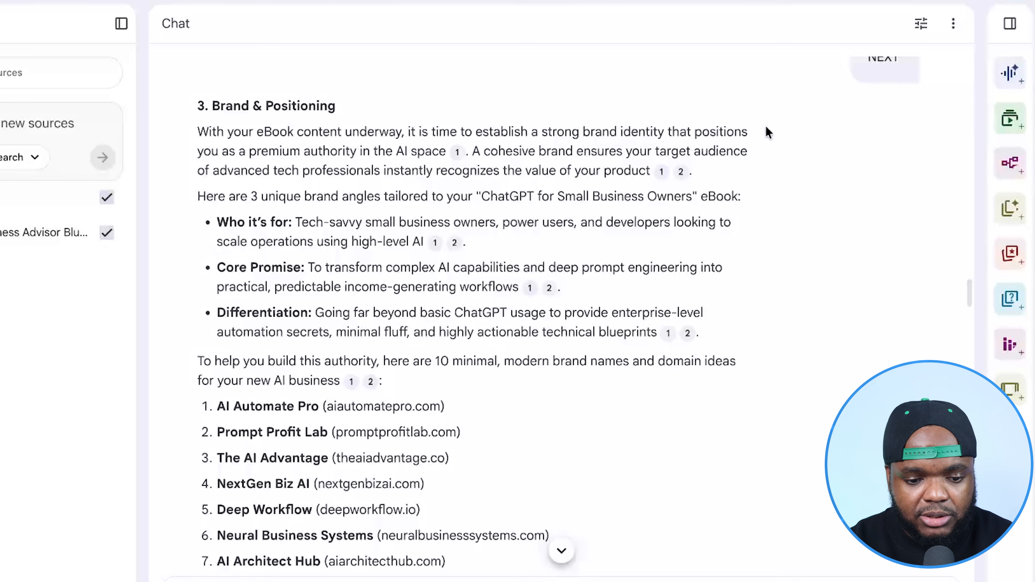
{"action": "scroll", "coordinate": [766, 128], "scroll_direction": "down", "scroll_amount": 8}
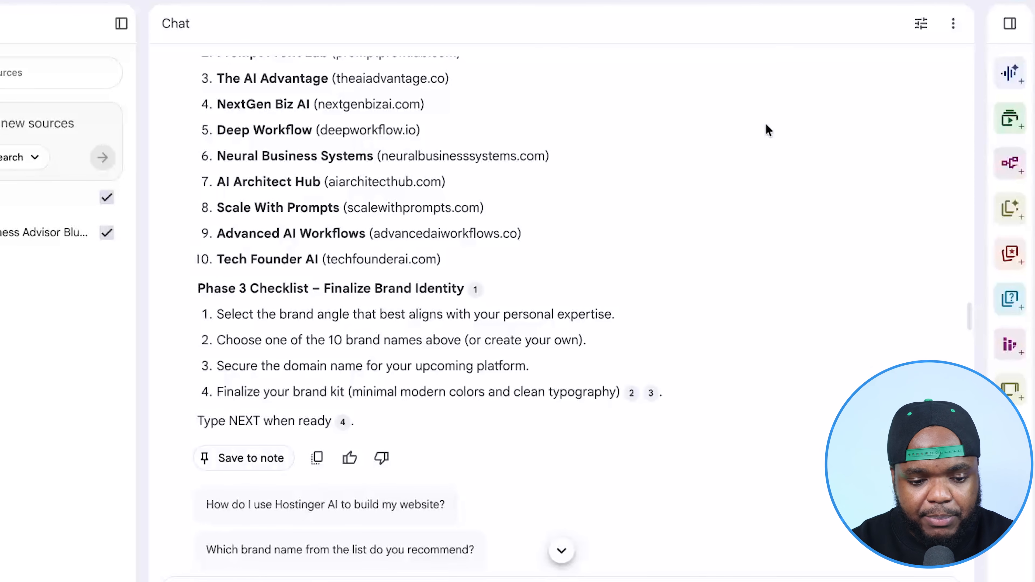
{"action": "scroll", "coordinate": [766, 125], "scroll_direction": "down", "scroll_amount": 12}
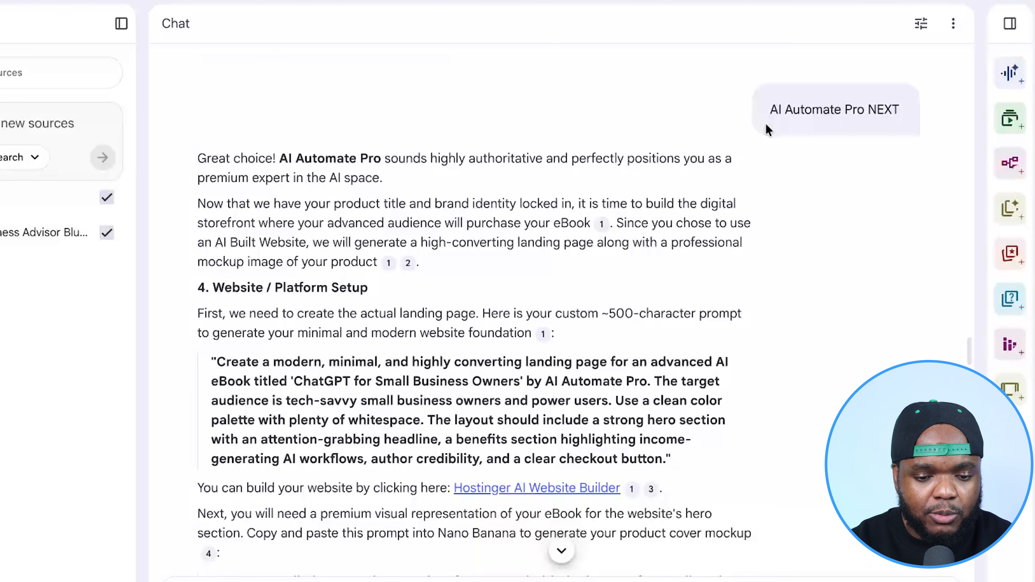
- Review the chat's website setup and brand positioning sections, going back to the list of premium eBook title ideas
{"action": "scroll", "coordinate": [768, 130], "scroll_direction": "down", "scroll_amount": 14}
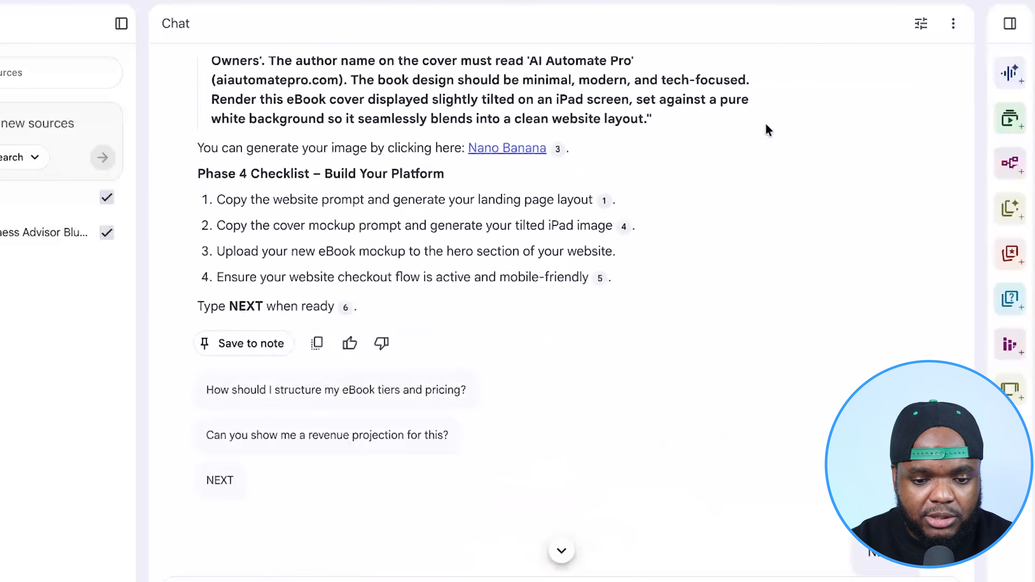
{"action": "scroll", "coordinate": [765, 123], "scroll_direction": "down", "scroll_amount": 7}
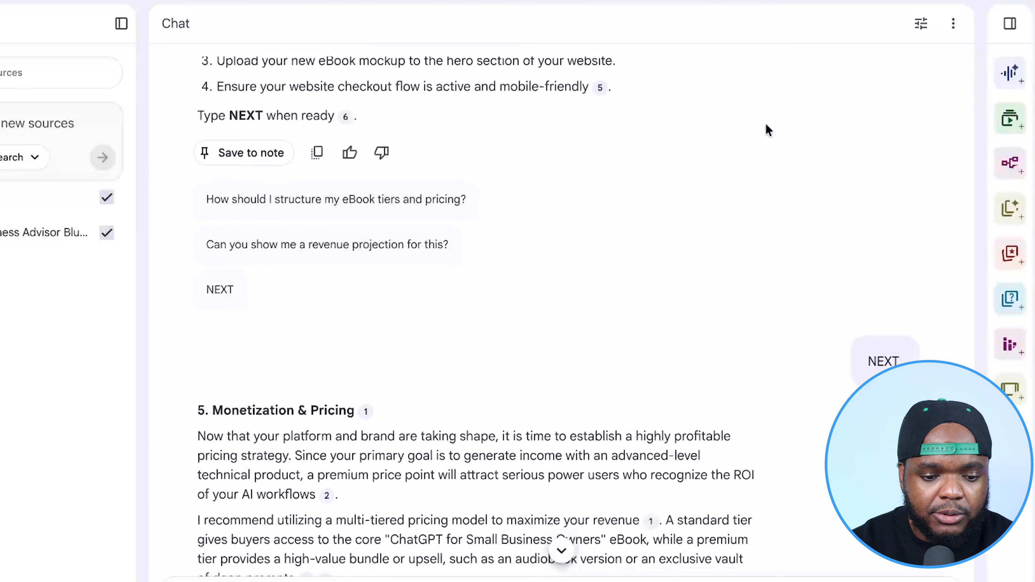
{"action": "scroll", "coordinate": [765, 123], "scroll_direction": "up", "scroll_amount": 20}
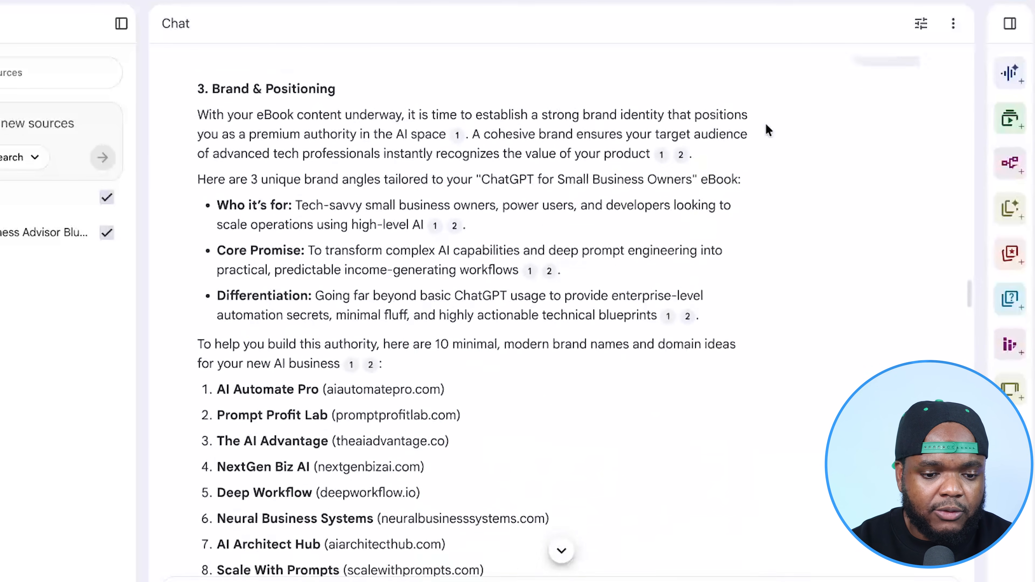
{"action": "scroll", "coordinate": [766, 123], "scroll_direction": "up", "scroll_amount": 20}
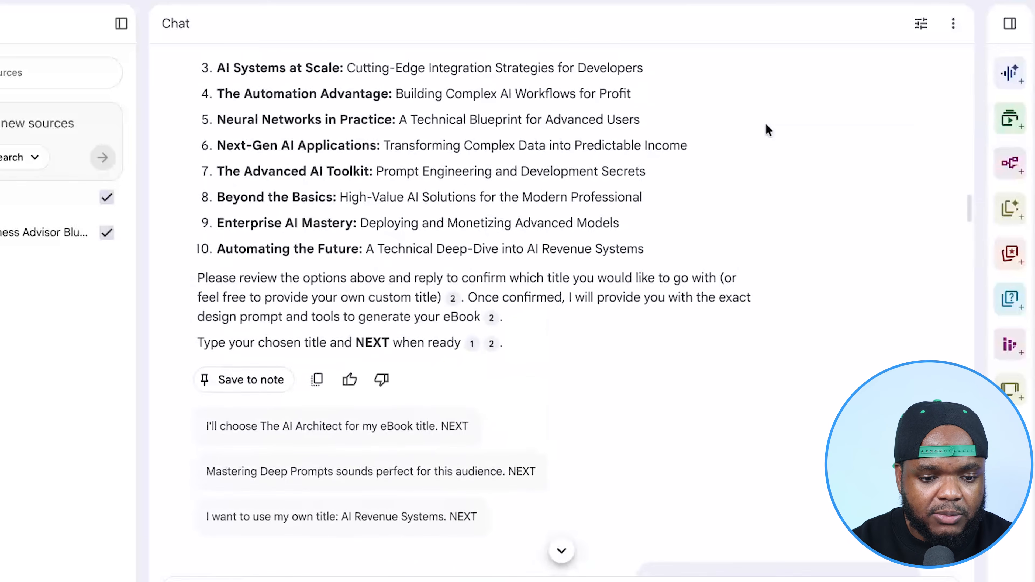
{"action": "scroll", "coordinate": [765, 123], "scroll_direction": "up", "scroll_amount": 10}
{"action": "scroll", "coordinate": [765, 124], "scroll_direction": "down", "scroll_amount": 14}
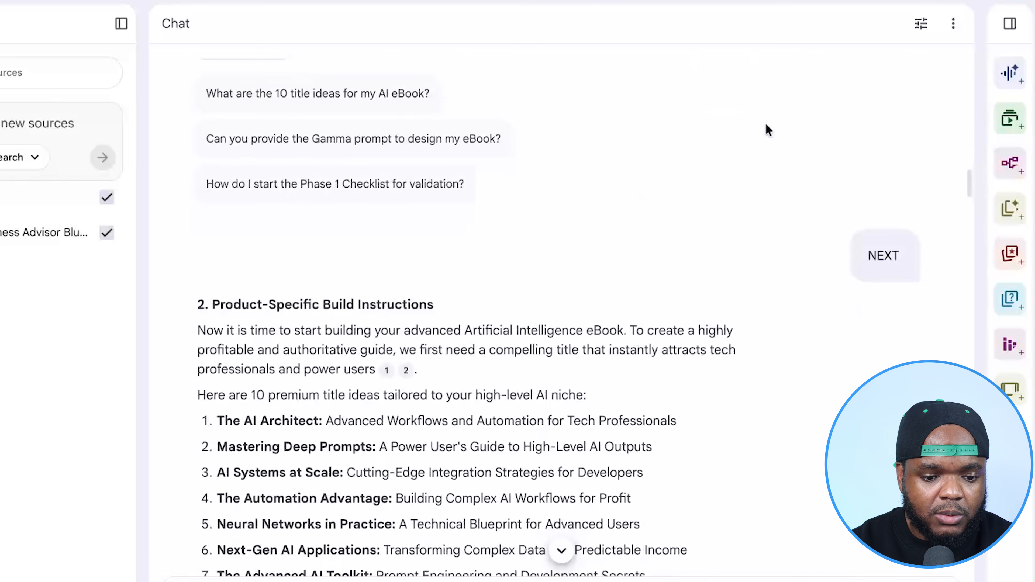
{"action": "scroll", "coordinate": [765, 123], "scroll_direction": "up", "scroll_amount": 1}
{"action": "scroll", "coordinate": [698, 159], "scroll_direction": "up", "scroll_amount": 2}
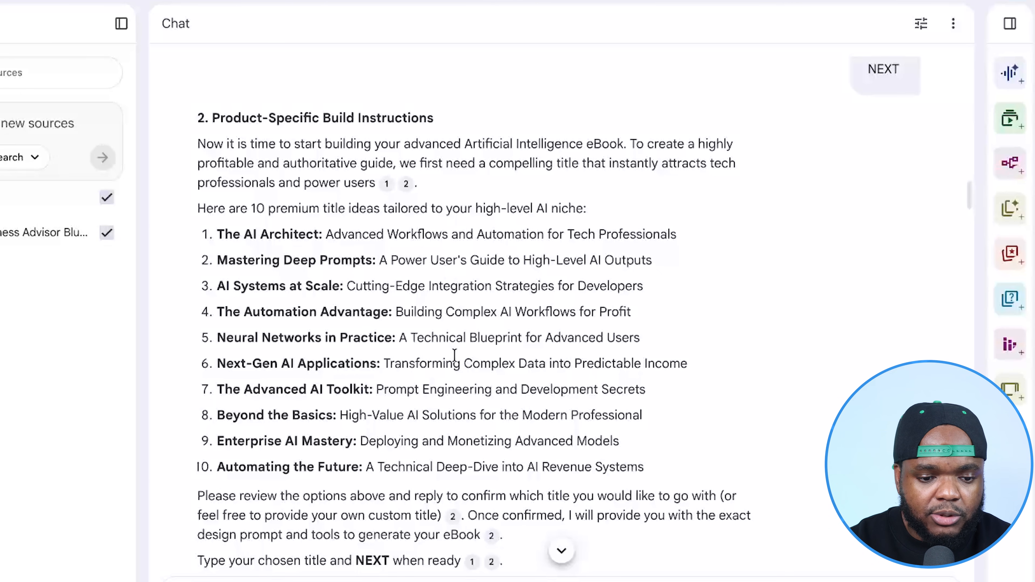
{"action": "scroll", "coordinate": [457, 354], "scroll_direction": "down", "scroll_amount": 3}
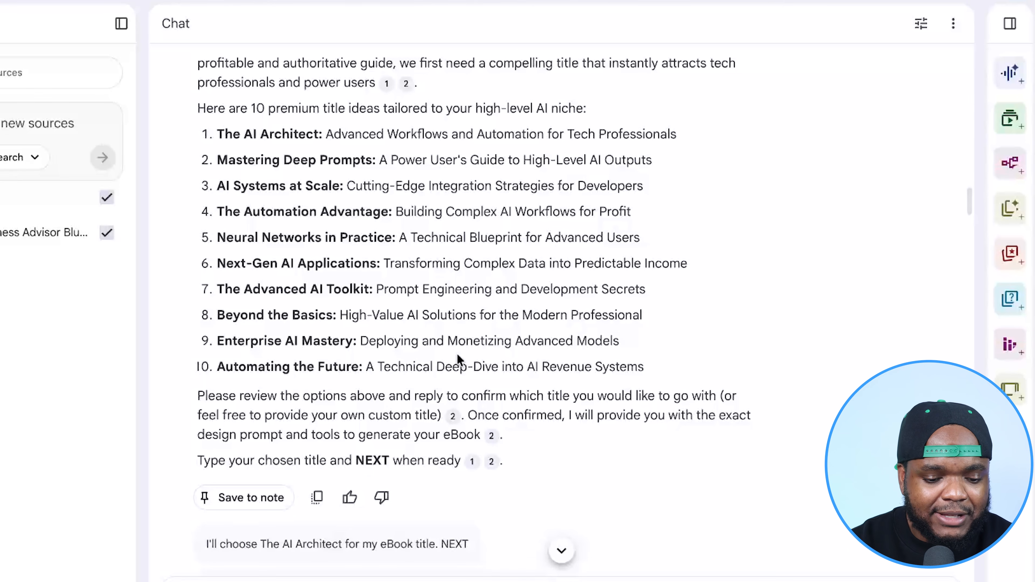
- Copy the eBook design prompt from the reply to the title ChatGPT for Small Business Owners and open the linked Gamma site
{"action": "scroll", "coordinate": [457, 358], "scroll_direction": "down", "scroll_amount": 5}
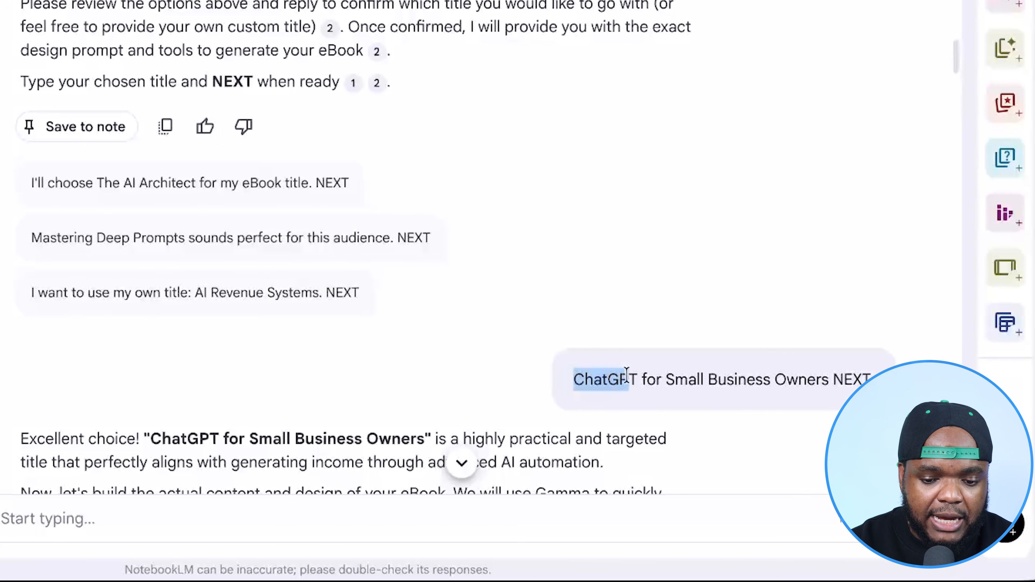
{"action": "left_click_drag", "start_coordinate": [730, 289], "coordinate": [825, 385]}
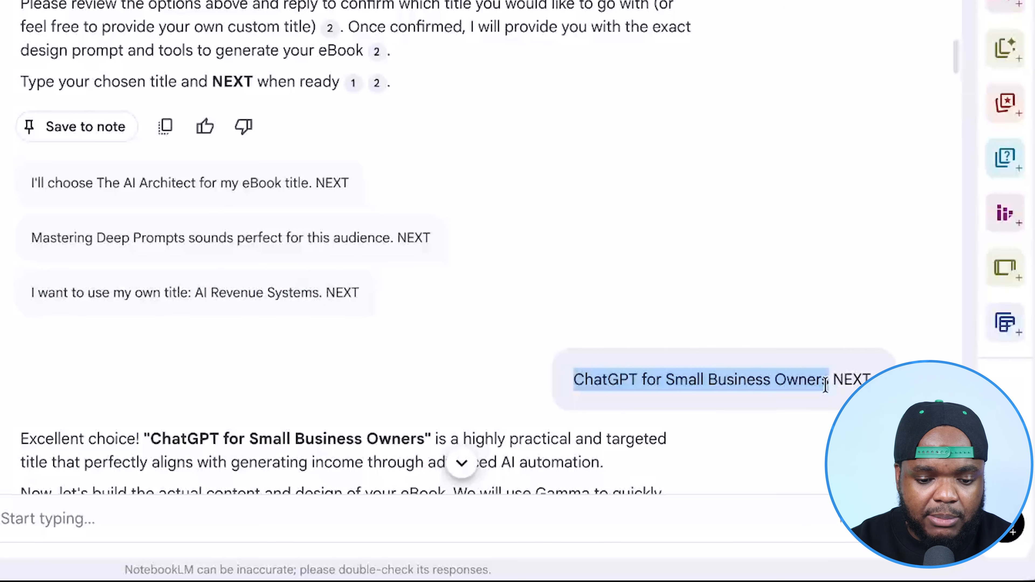
{"action": "scroll", "coordinate": [848, 358], "scroll_direction": "down", "scroll_amount": 5}
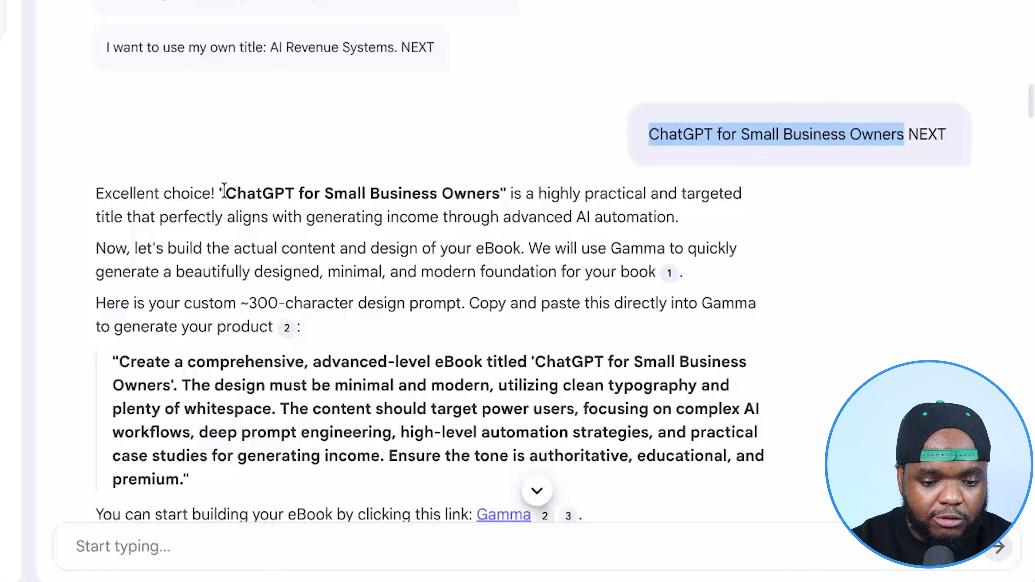
{"action": "left_click_drag", "start_coordinate": [224, 191], "coordinate": [449, 191]}
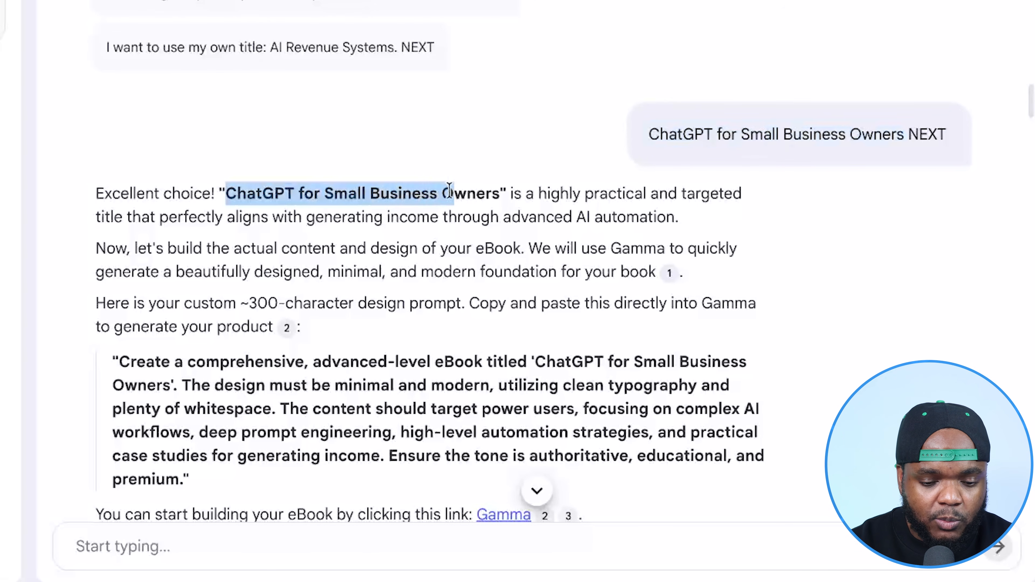
{"action": "scroll", "coordinate": [496, 198], "scroll_direction": "down", "scroll_amount": 1}
{"action": "left_click", "coordinate": [496, 198]}
{"action": "scroll", "coordinate": [495, 198], "scroll_direction": "down", "scroll_amount": 3}
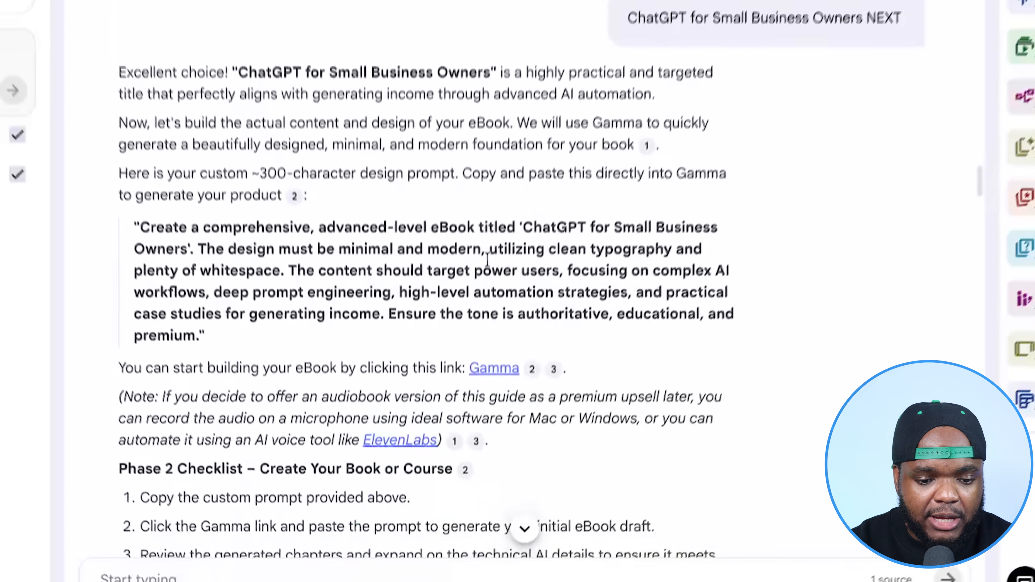
{"action": "scroll", "coordinate": [488, 260], "scroll_direction": "down", "scroll_amount": 2}
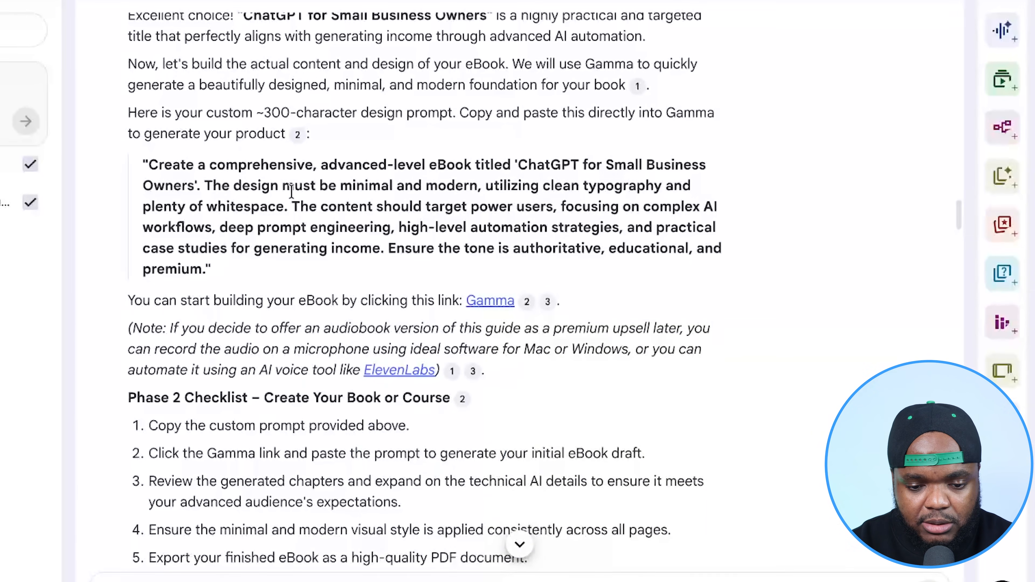
{"action": "left_click_drag", "start_coordinate": [206, 269], "coordinate": [157, 165]}
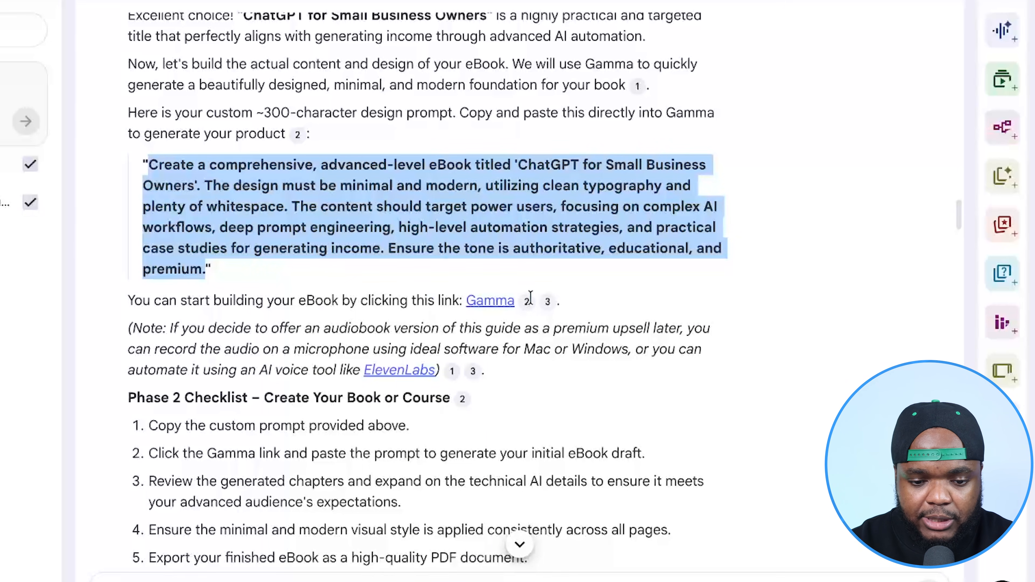
{"action": "left_click", "coordinate": [484, 305]}
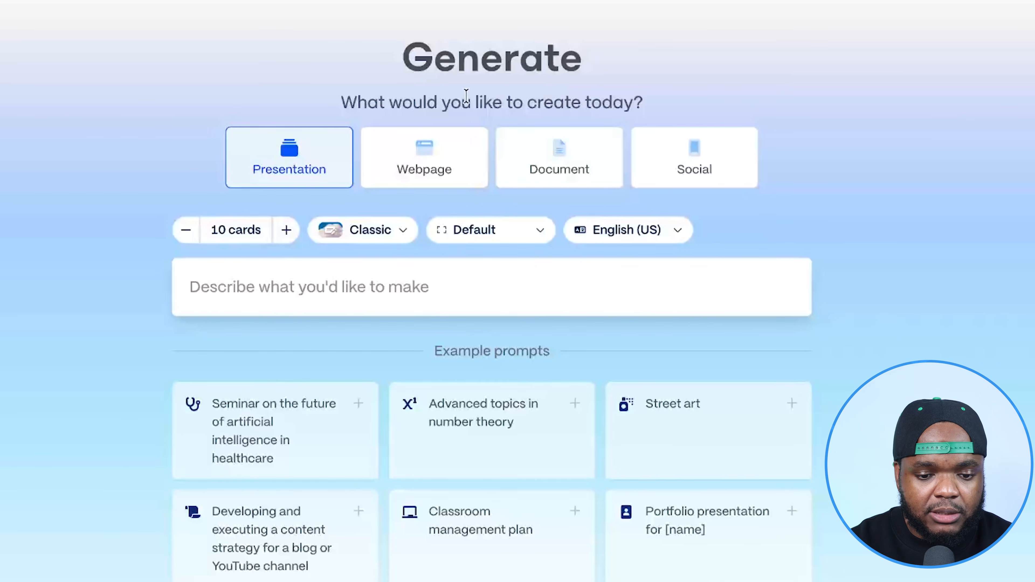
- Generate an outline in Gamma for an A4 document of 10 cards from the copied eBook design prompt
{"action": "left_click", "coordinate": [557, 171]}
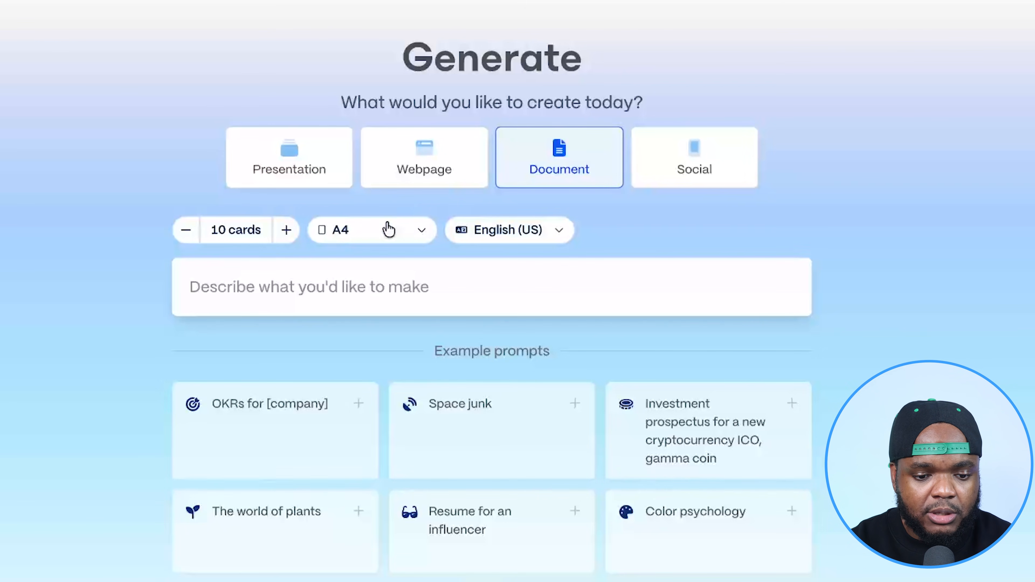
{"action": "left_click", "coordinate": [381, 232]}
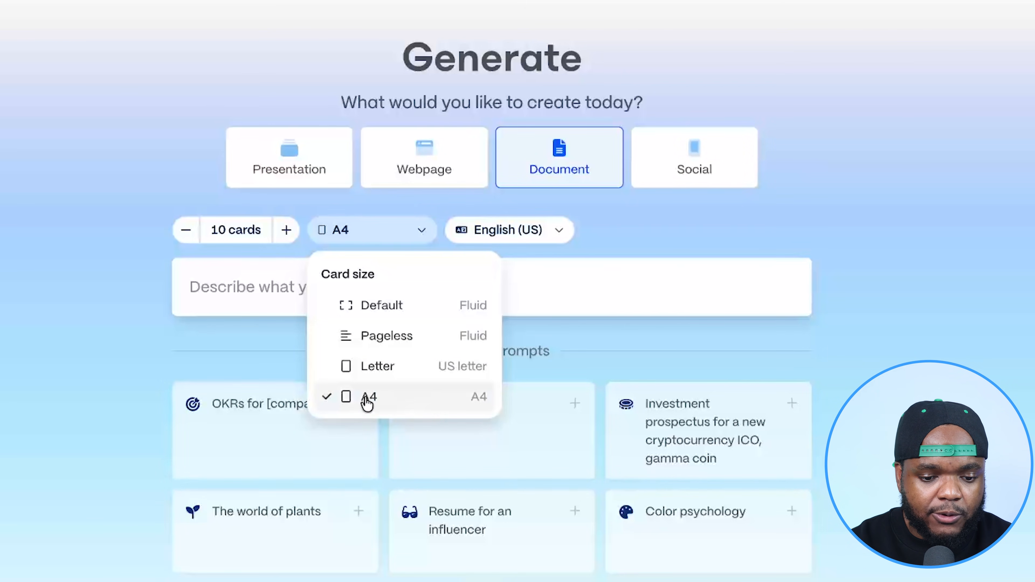
{"action": "left_click", "coordinate": [95, 281]}
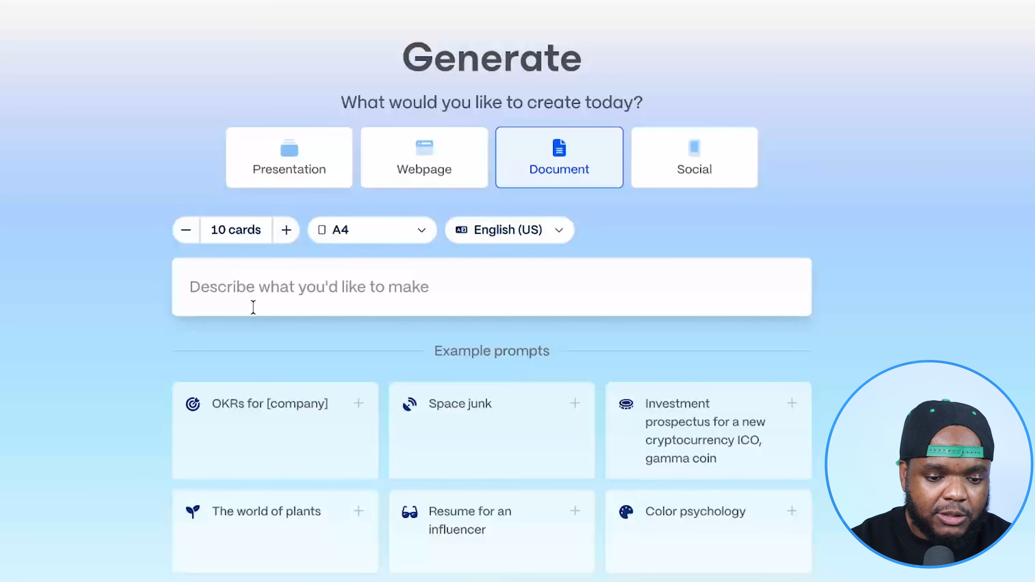
{"action": "left_click", "coordinate": [269, 281]}
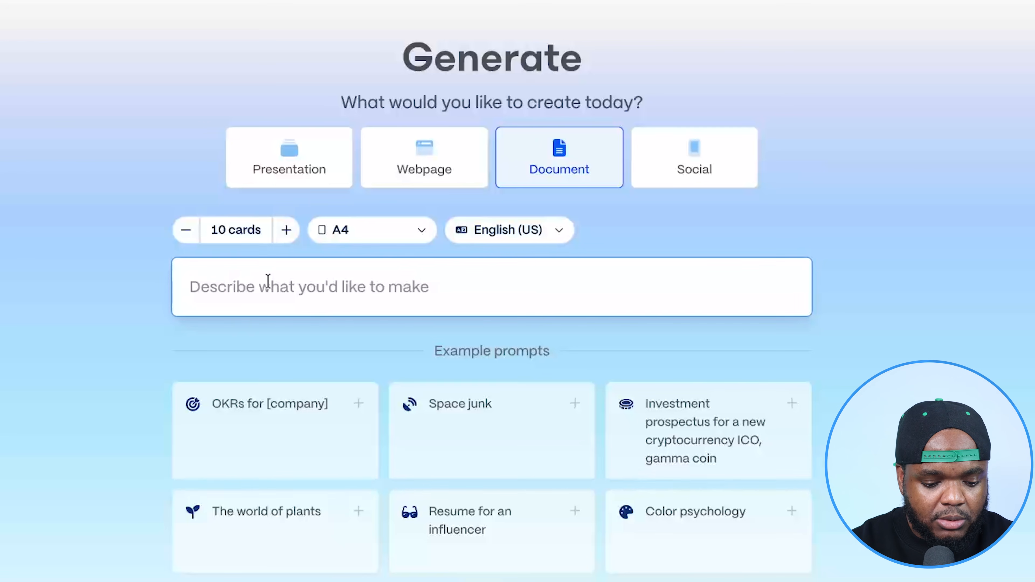
{"action": "type", "text": "Create a comprehensive, advanced-level eBook titled 'ChatGPT for Small Business Owners'. The design must be minimal and modern, utilizing clean typography and plenty of whitespace. The content should target power users, focusing on complex AI workflows, deep prompt engineering, high-level automation strategies, and practical case studies for generating income. Ensure the tone is authoritative, educational, and premium."}
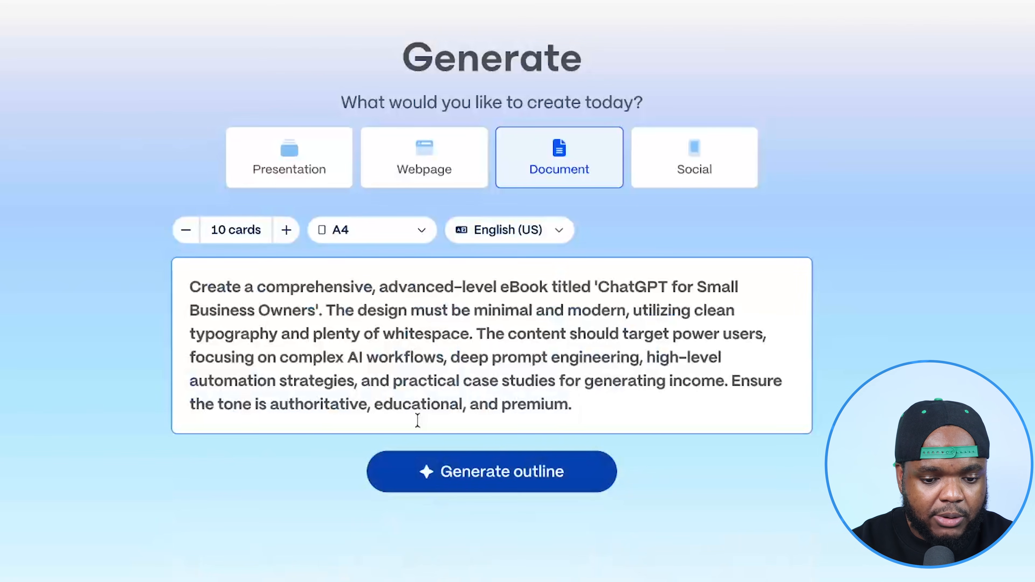
{"action": "left_click", "coordinate": [532, 477]}
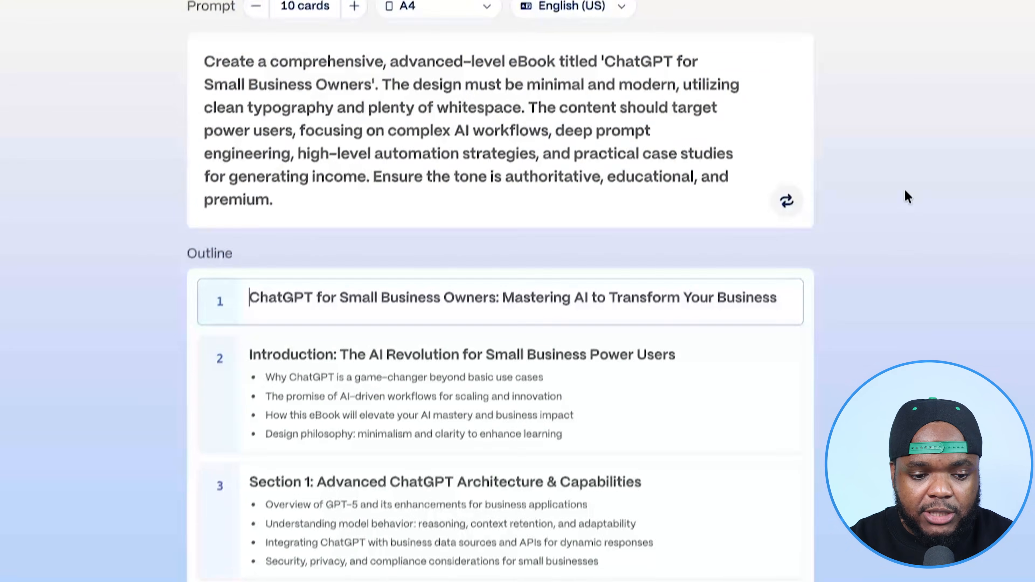
- Read through the generated eBook outline from the title card to the conclusion
{"action": "scroll", "coordinate": [905, 179], "scroll_direction": "down", "scroll_amount": 2}
{"action": "scroll", "coordinate": [906, 182], "scroll_direction": "down", "scroll_amount": 2}
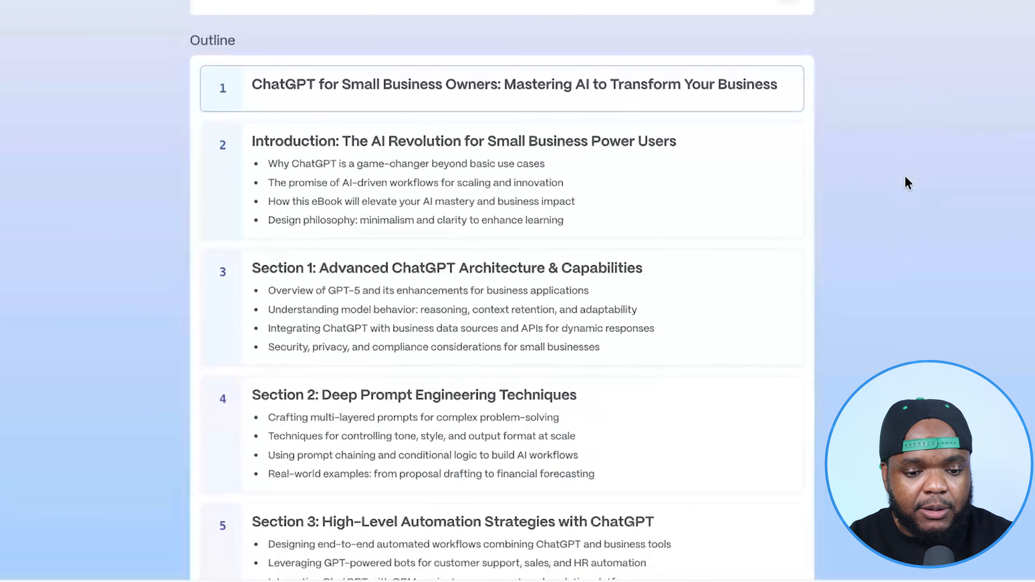
{"action": "scroll", "coordinate": [907, 182], "scroll_direction": "down", "scroll_amount": 5}
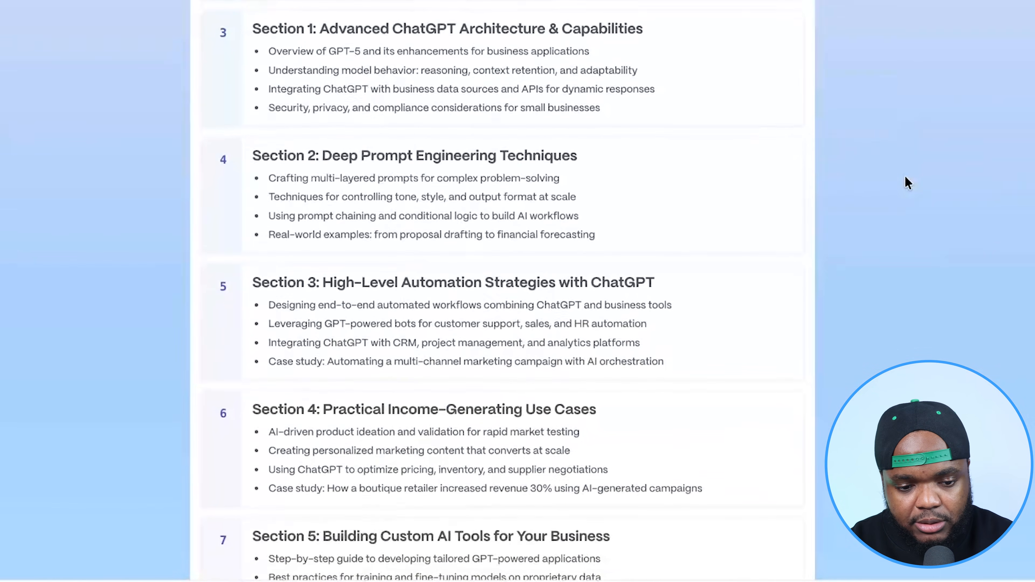
{"action": "scroll", "coordinate": [906, 177], "scroll_direction": "down", "scroll_amount": 1}
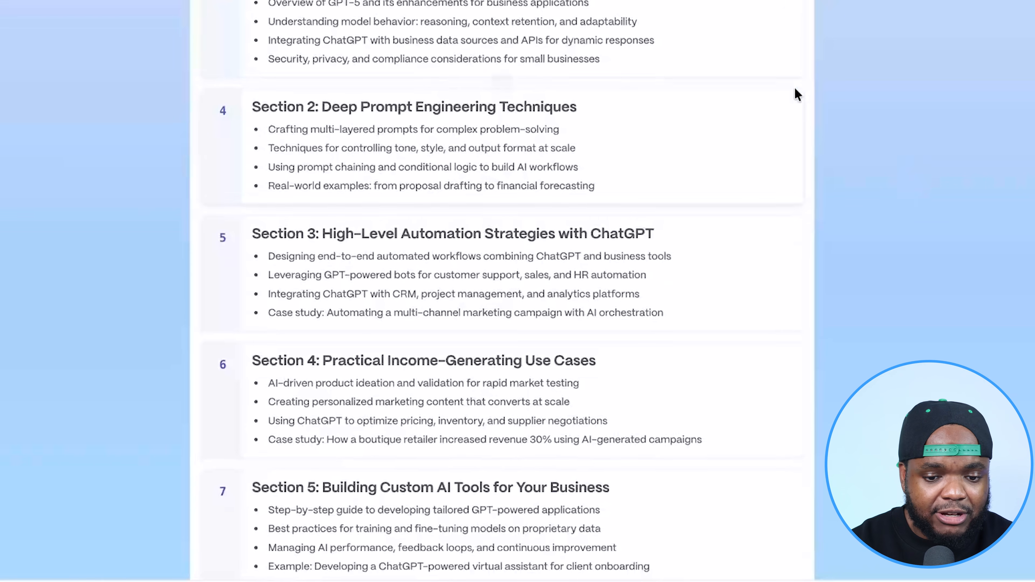
{"action": "scroll", "coordinate": [821, 305], "scroll_direction": "down", "scroll_amount": 5}
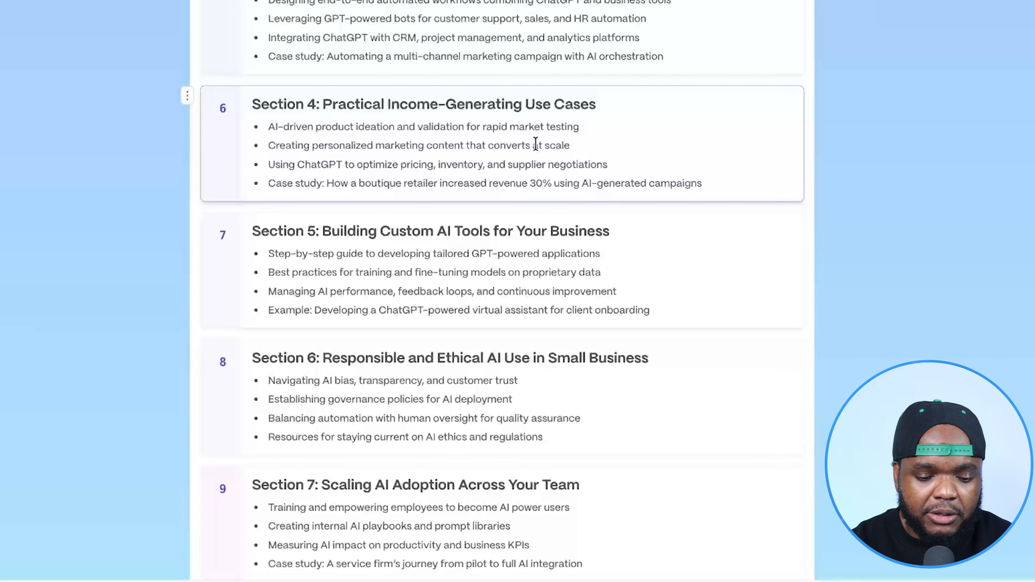
{"action": "scroll", "coordinate": [536, 143], "scroll_direction": "down", "scroll_amount": 5}
{"action": "scroll", "coordinate": [536, 138], "scroll_direction": "down", "scroll_amount": 4}
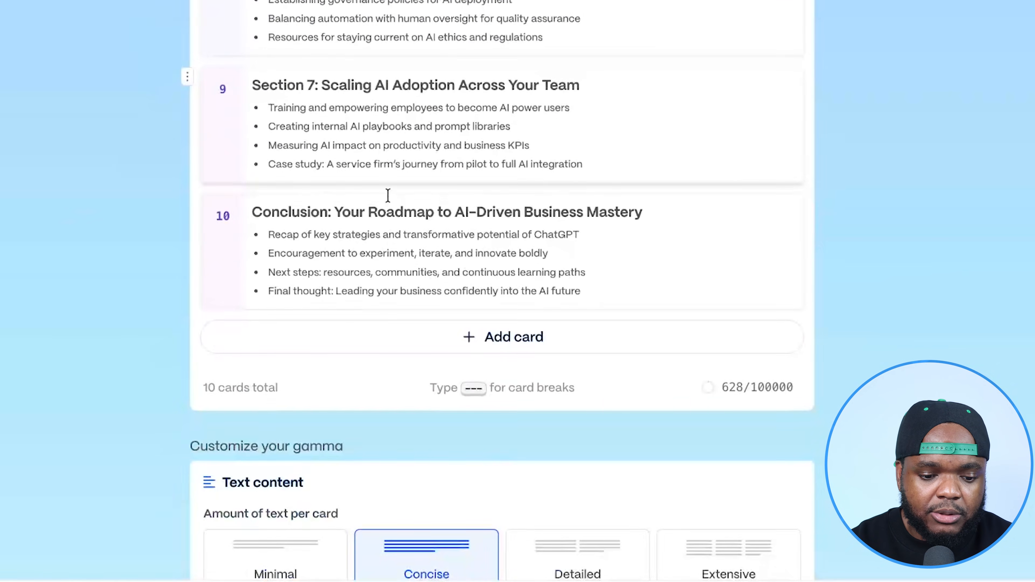
- Set the text amount per card to Detailed, keep AI images as the image source, and generate the eBook
{"action": "scroll", "coordinate": [678, 217], "scroll_direction": "down", "scroll_amount": 6}
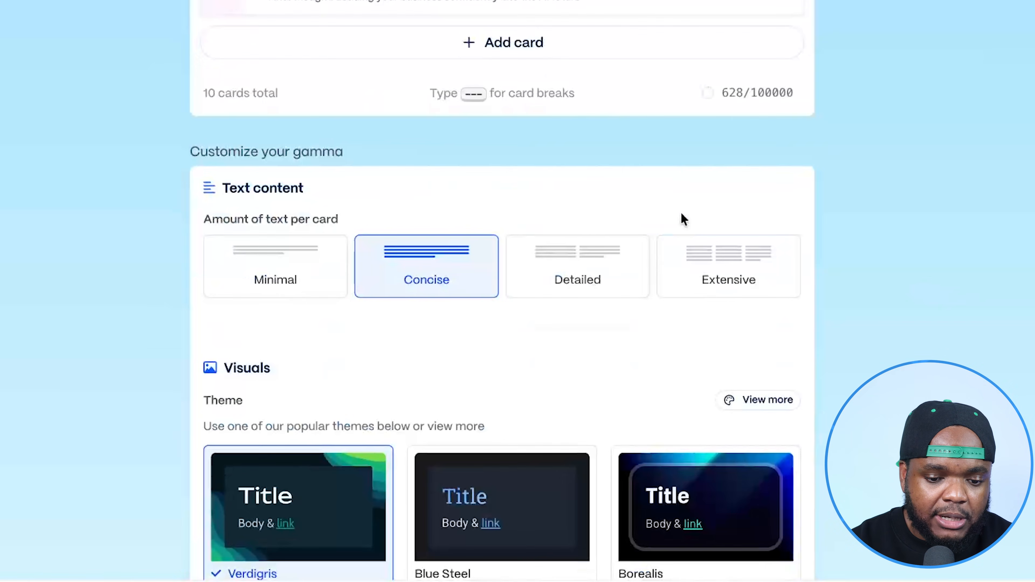
{"action": "left_click", "coordinate": [604, 282]}
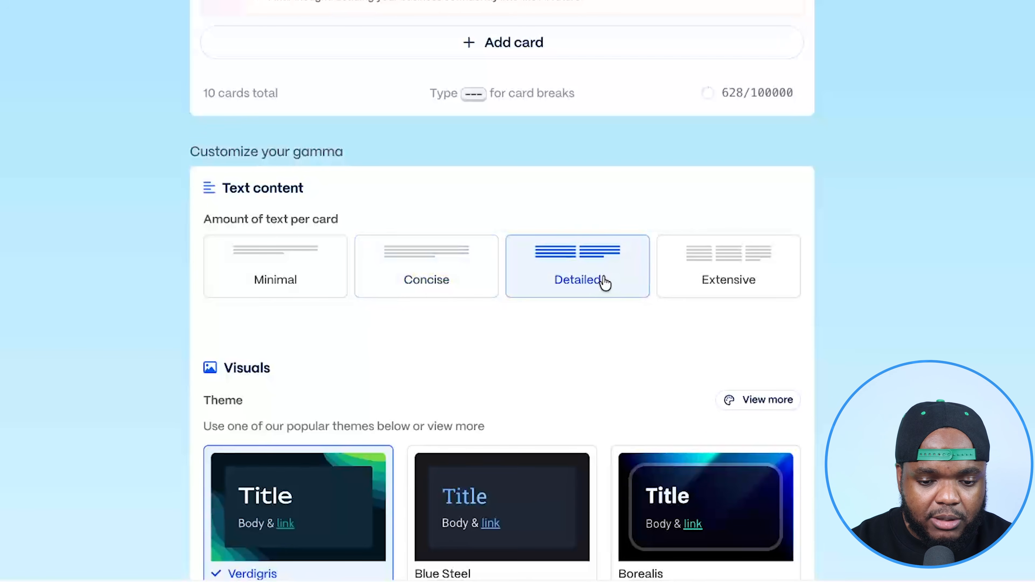
{"action": "scroll", "coordinate": [817, 136], "scroll_direction": "down", "scroll_amount": 9}
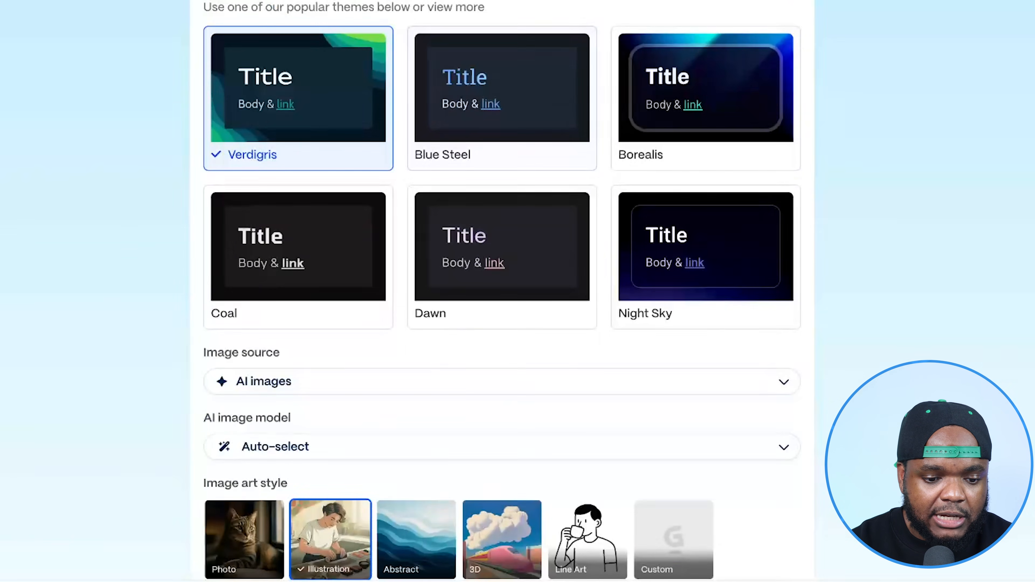
{"action": "left_click", "coordinate": [410, 386]}
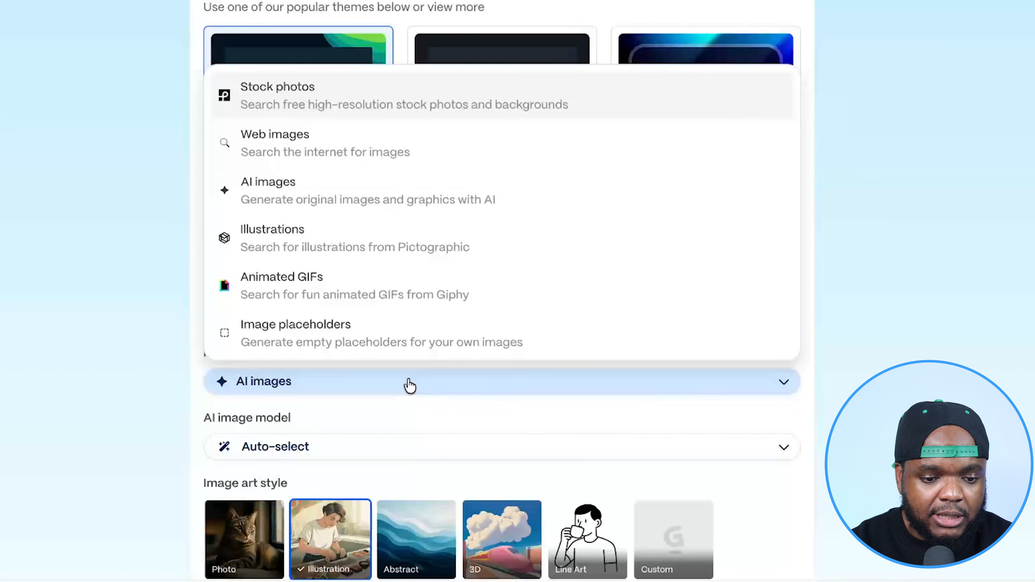
{"action": "left_click", "coordinate": [469, 204]}
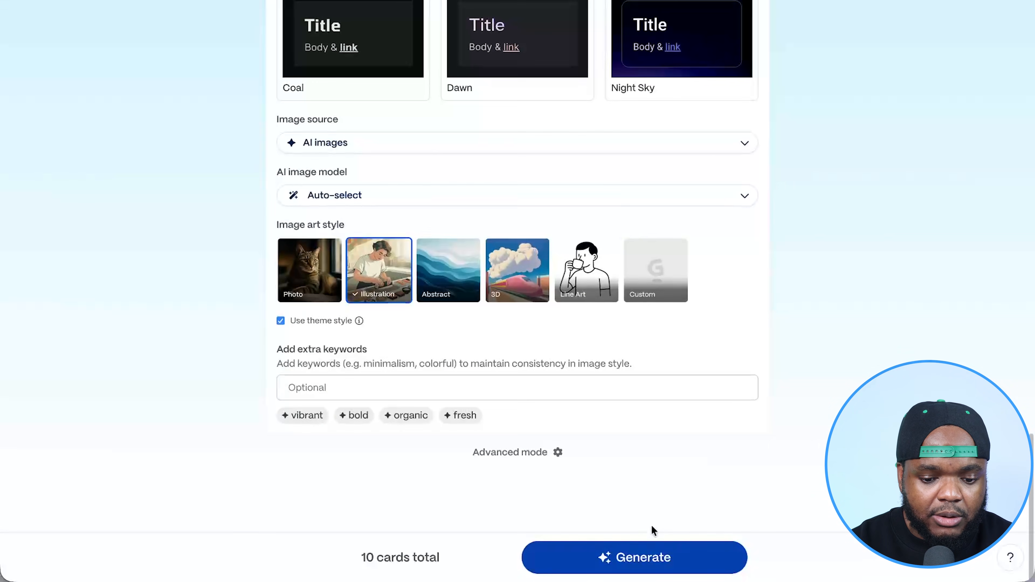
{"action": "left_click", "coordinate": [632, 558]}
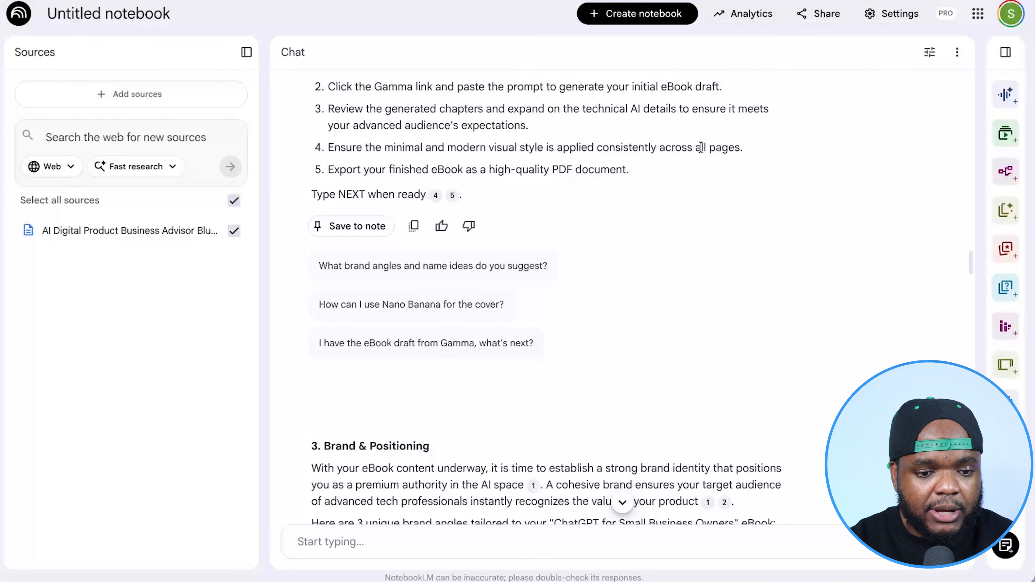
- Return to the NotebookLM chat and review the Phase 2 checklist and the brand positioning section with its suggested brand names
{"action": "scroll", "coordinate": [696, 151], "scroll_direction": "up", "scroll_amount": 3}
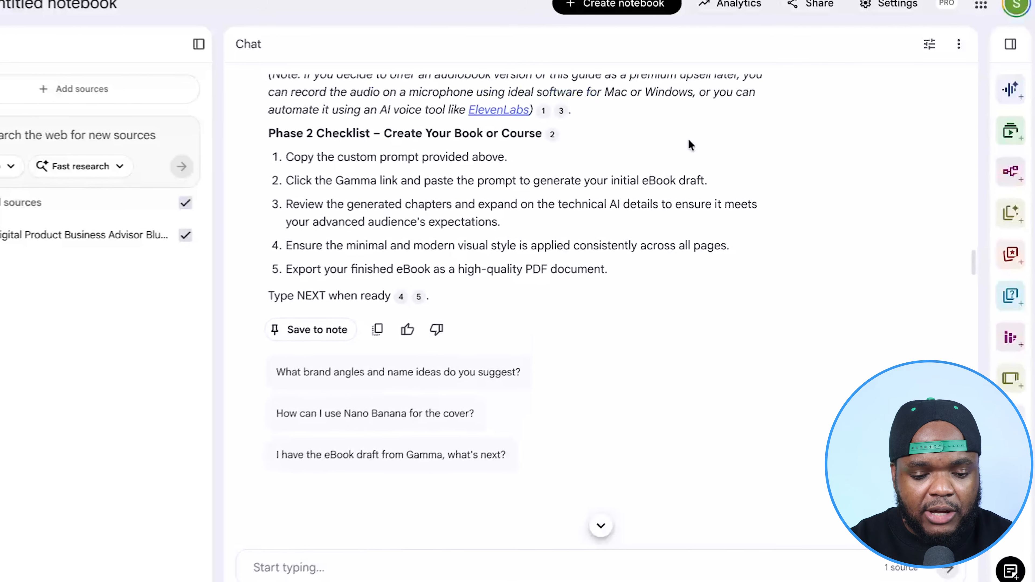
{"action": "double_click", "coordinate": [281, 301]}
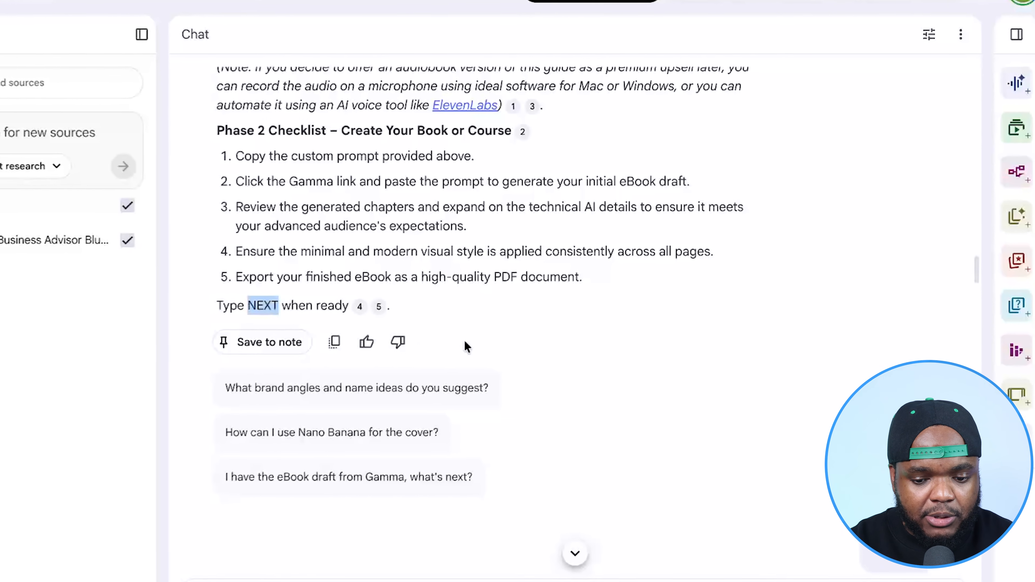
{"action": "scroll", "coordinate": [702, 425], "scroll_direction": "down", "scroll_amount": 5}
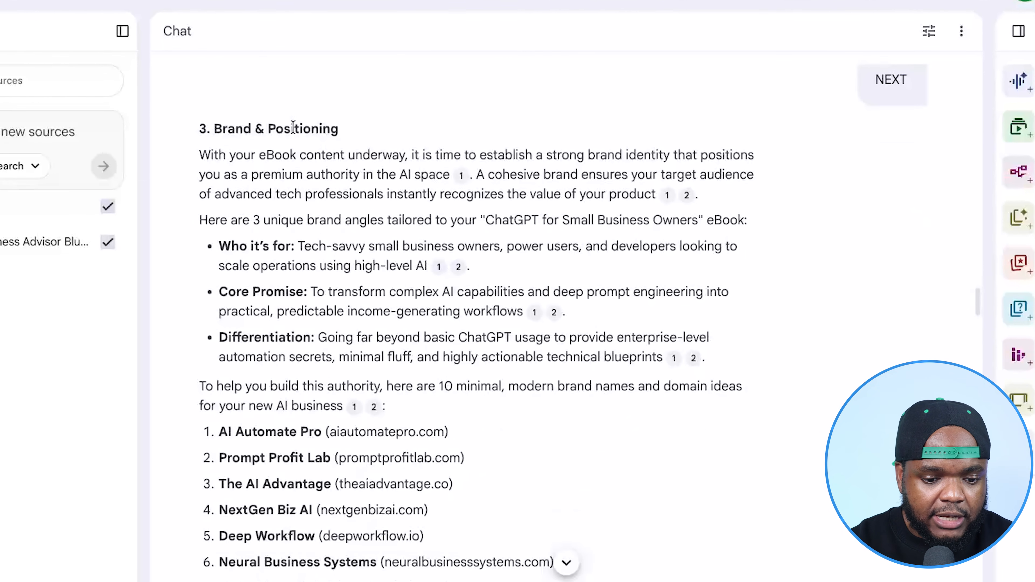
{"action": "scroll", "coordinate": [310, 249], "scroll_direction": "down", "scroll_amount": 2}
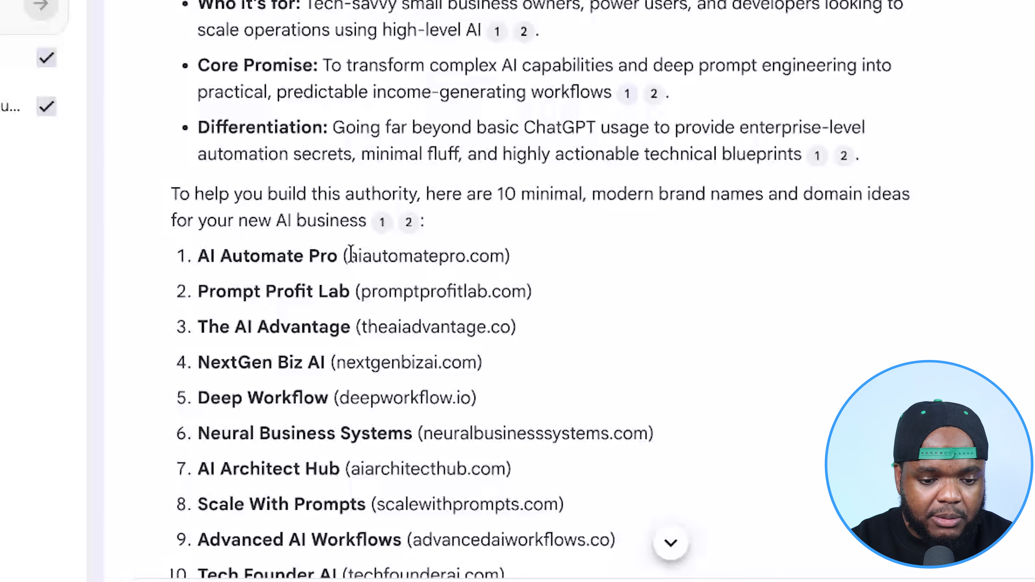
- Select the suggested brand name AI Automate Pro and the landing page prompt under Website / Platform Setup in the NotebookLM chat
{"action": "scroll", "coordinate": [343, 253], "scroll_direction": "down", "scroll_amount": 2}
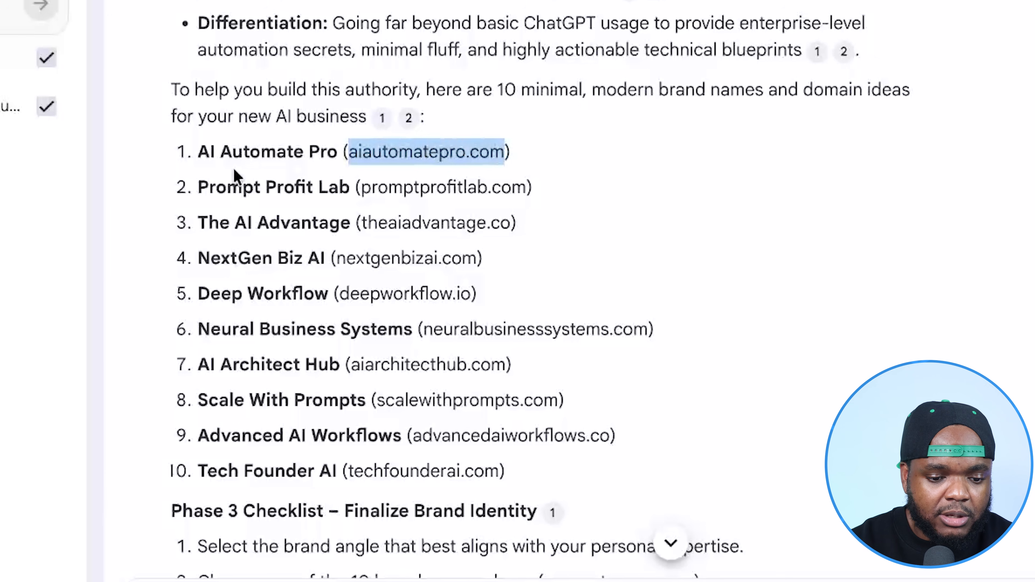
{"action": "left_click", "coordinate": [198, 163]}
{"action": "left_click_drag", "start_coordinate": [198, 163], "coordinate": [338, 159]}
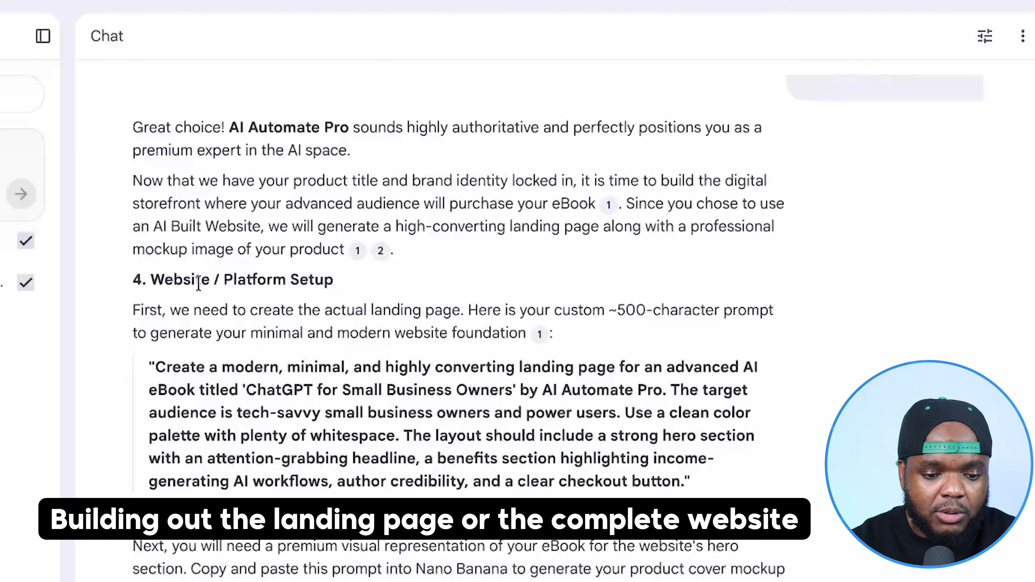
{"action": "left_click_drag", "start_coordinate": [156, 370], "coordinate": [686, 475]}
{"action": "key", "text": "ctrl+c"}
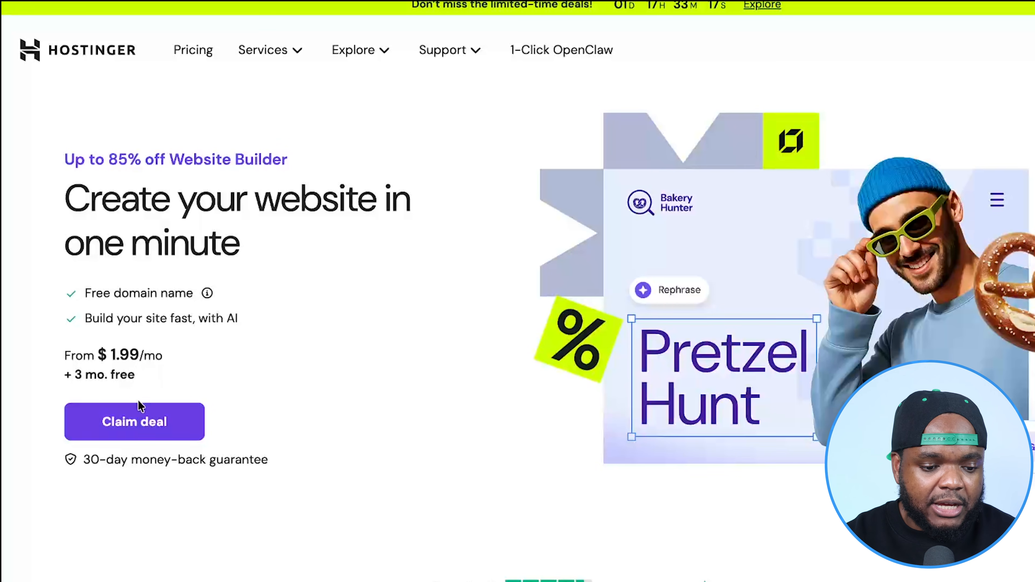
- Open the Hostinger Website Builder deal and compare the prices and features of the Premium and Business plans
{"action": "left_click", "coordinate": [139, 412]}
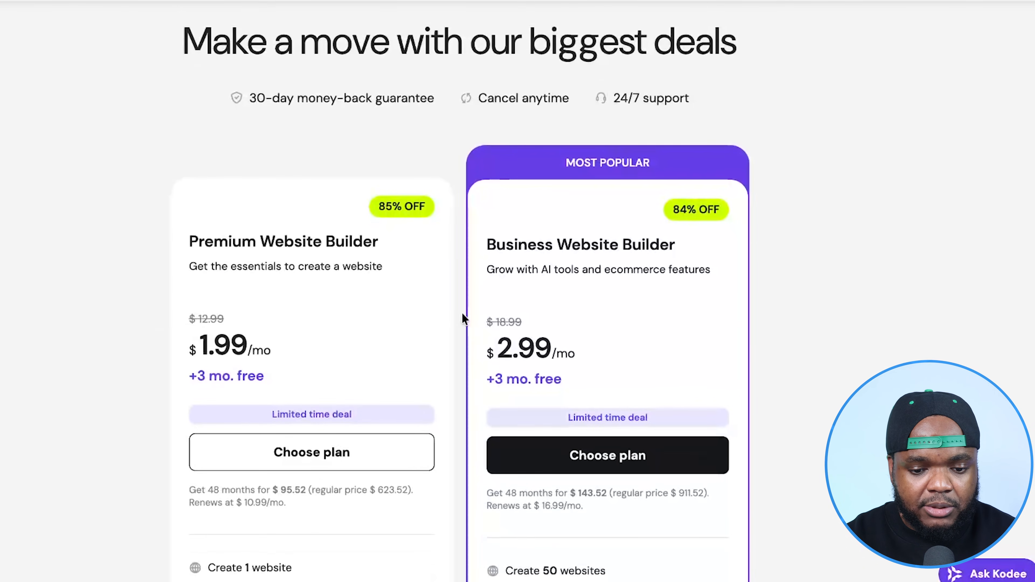
{"action": "scroll", "coordinate": [462, 319], "scroll_direction": "down", "scroll_amount": 3}
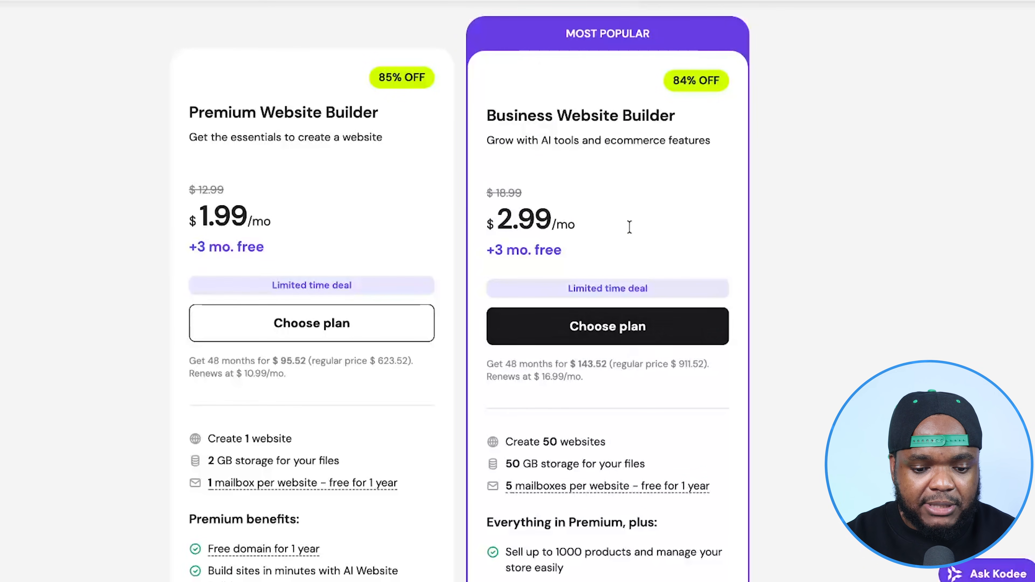
{"action": "mouse_move", "coordinate": [649, 483]}
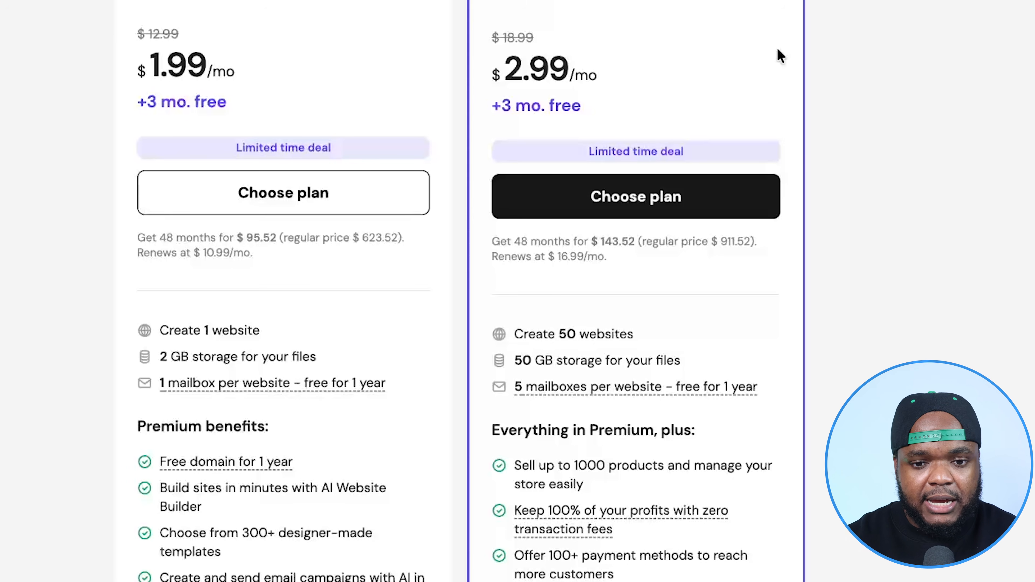
{"action": "scroll", "coordinate": [774, 53], "scroll_direction": "up", "scroll_amount": 5}
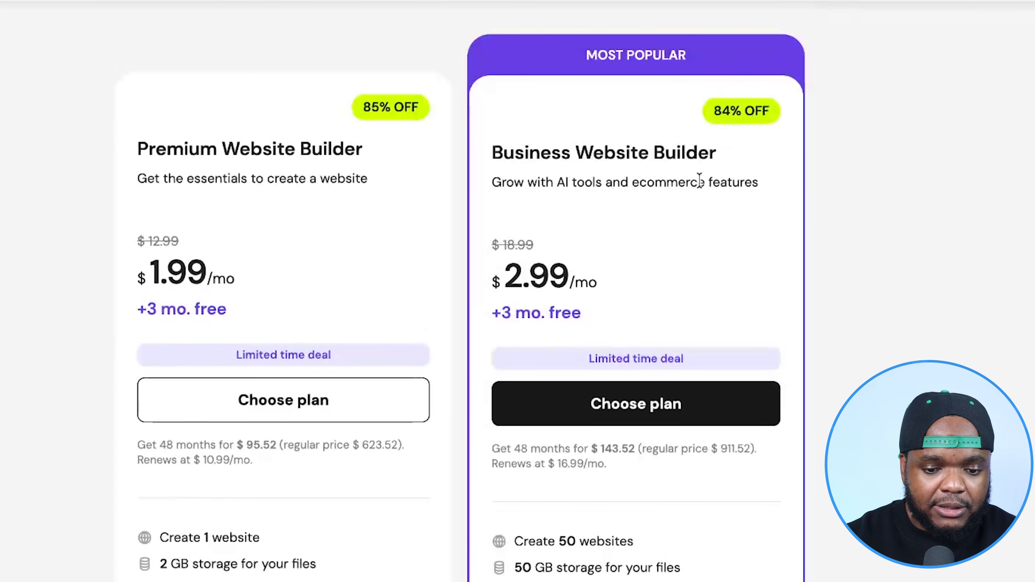
{"action": "scroll", "coordinate": [692, 363], "scroll_direction": "down", "scroll_amount": 10}
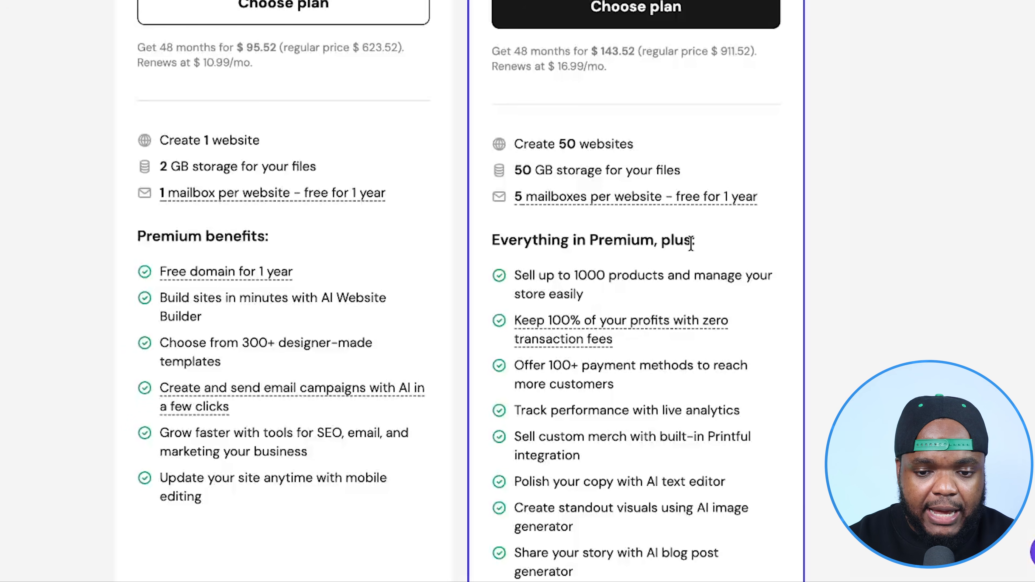
{"action": "scroll", "coordinate": [754, 163], "scroll_direction": "up", "scroll_amount": 3}
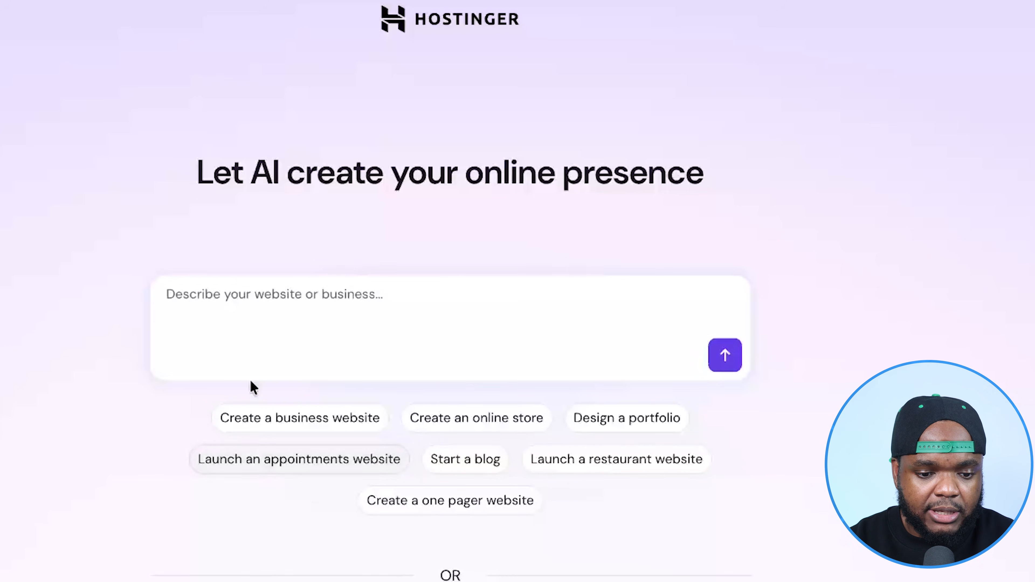
- Paste the copied landing page prompt into the Hostinger AI website builder and generate the website
{"action": "left_click", "coordinate": [262, 294]}
{"action": "key", "text": "ctrl+v"}
{"action": "left_click", "coordinate": [726, 400]}
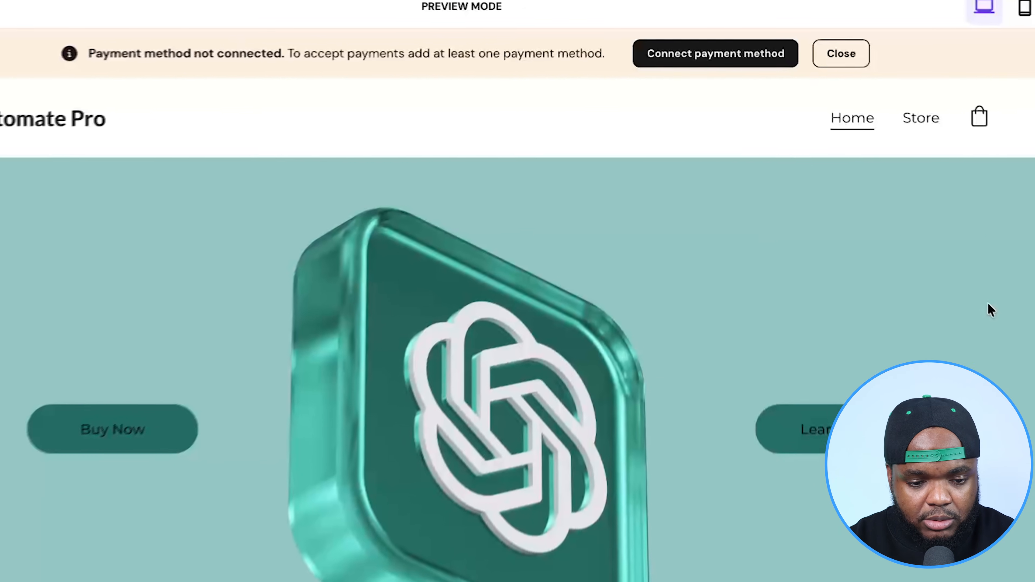
- Examine the generated site's preview from the hero through the benefits, testimonial and product sections to the footer
{"action": "scroll", "coordinate": [950, 273], "scroll_direction": "down", "scroll_amount": 5}
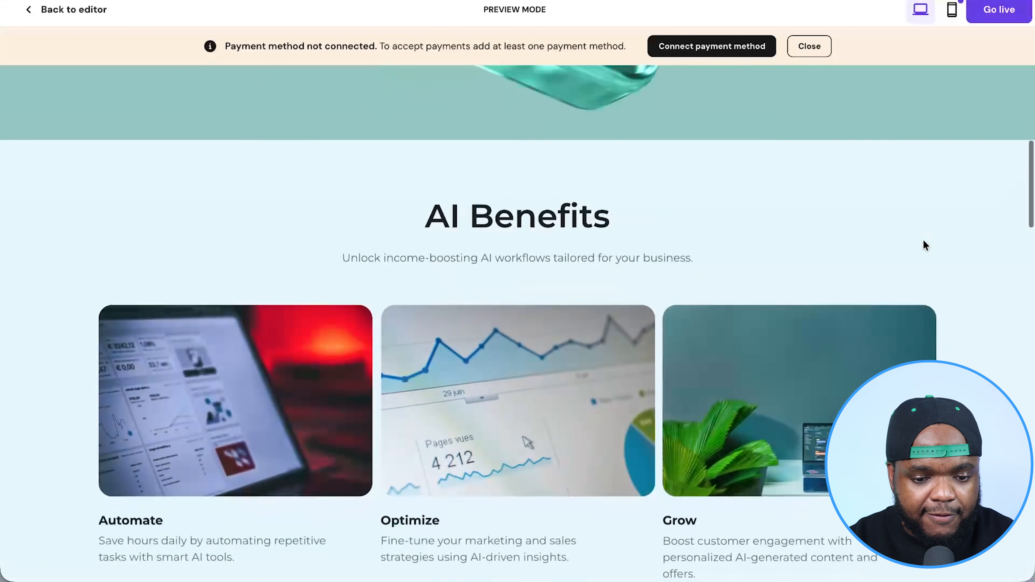
{"action": "scroll", "coordinate": [923, 239], "scroll_direction": "down", "scroll_amount": 2}
{"action": "scroll", "coordinate": [923, 239], "scroll_direction": "down", "scroll_amount": 3}
{"action": "scroll", "coordinate": [923, 240], "scroll_direction": "down", "scroll_amount": 5}
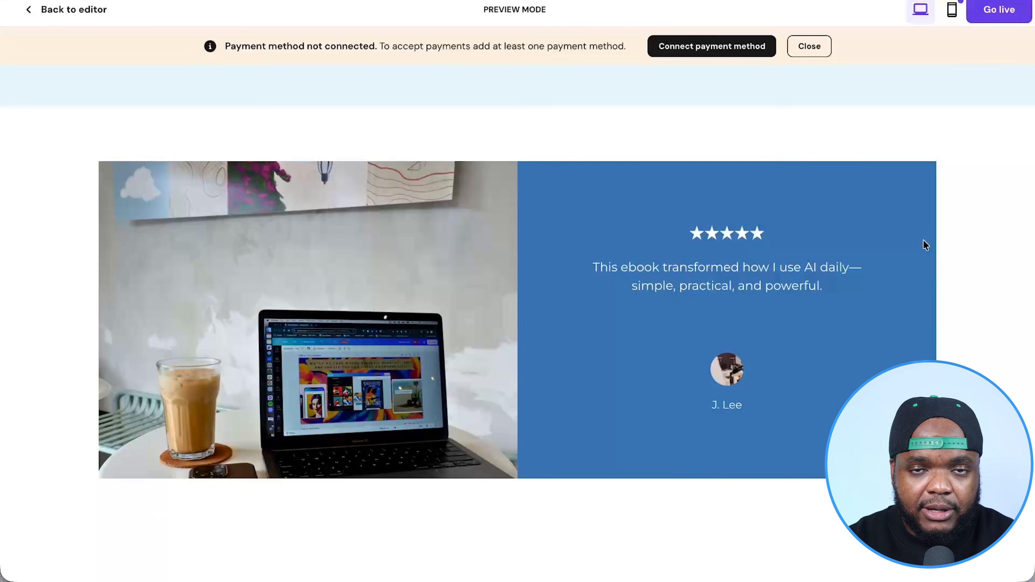
{"action": "scroll", "coordinate": [923, 240], "scroll_direction": "down", "scroll_amount": 10}
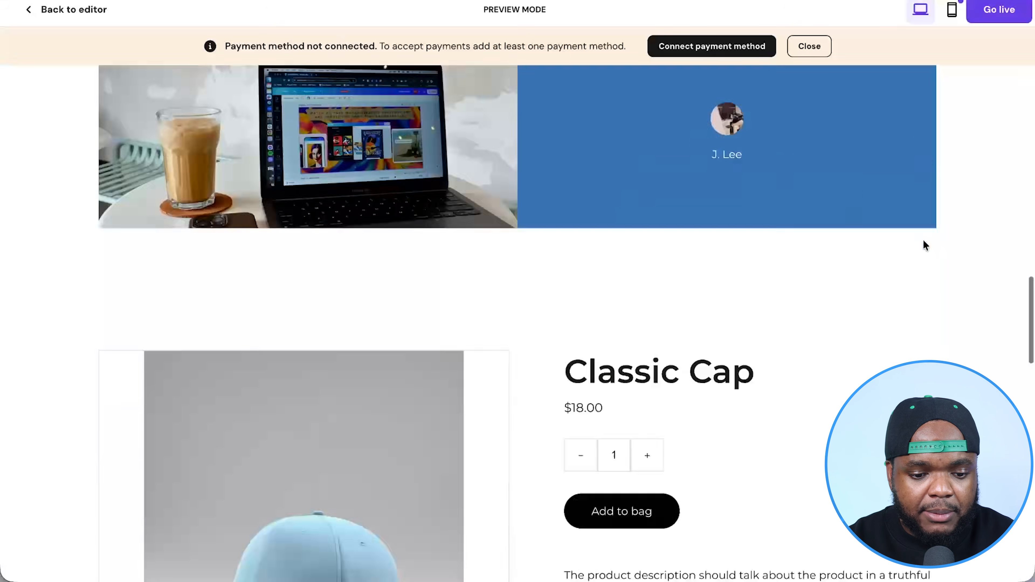
{"action": "scroll", "coordinate": [923, 239], "scroll_direction": "down", "scroll_amount": 5}
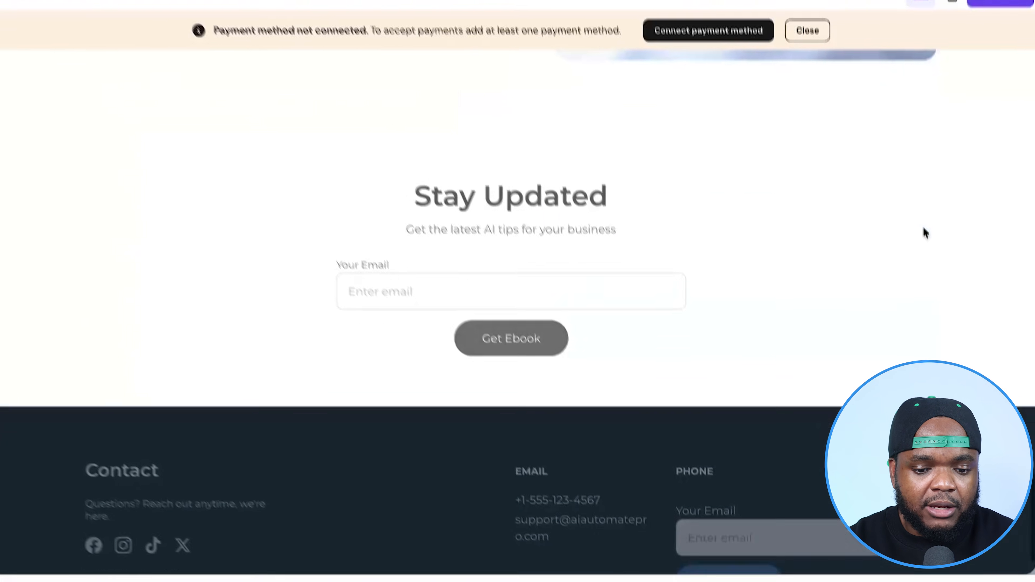
{"action": "scroll", "coordinate": [925, 232], "scroll_direction": "up", "scroll_amount": 10}
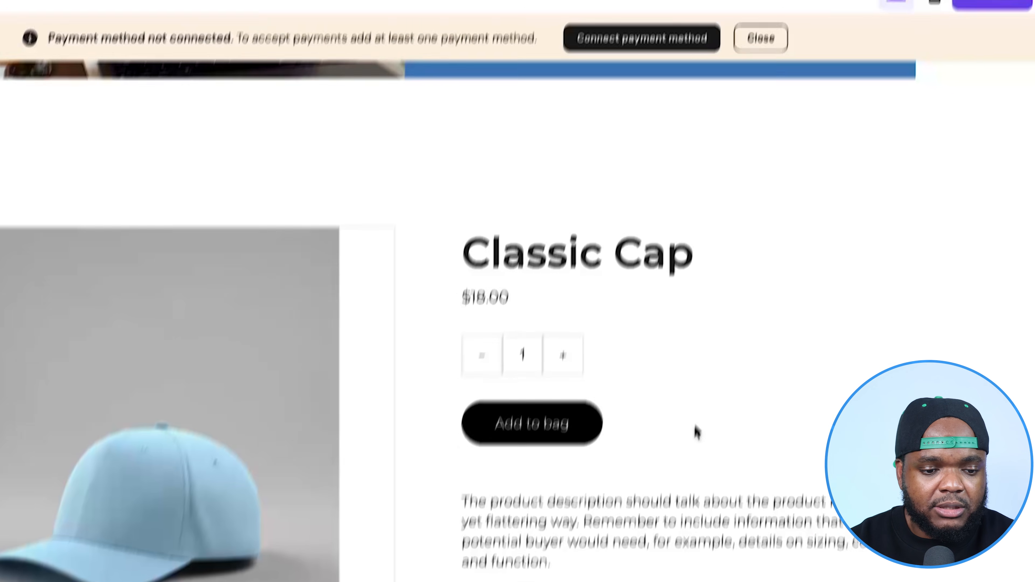
{"action": "scroll", "coordinate": [687, 473], "scroll_direction": "up", "scroll_amount": 3}
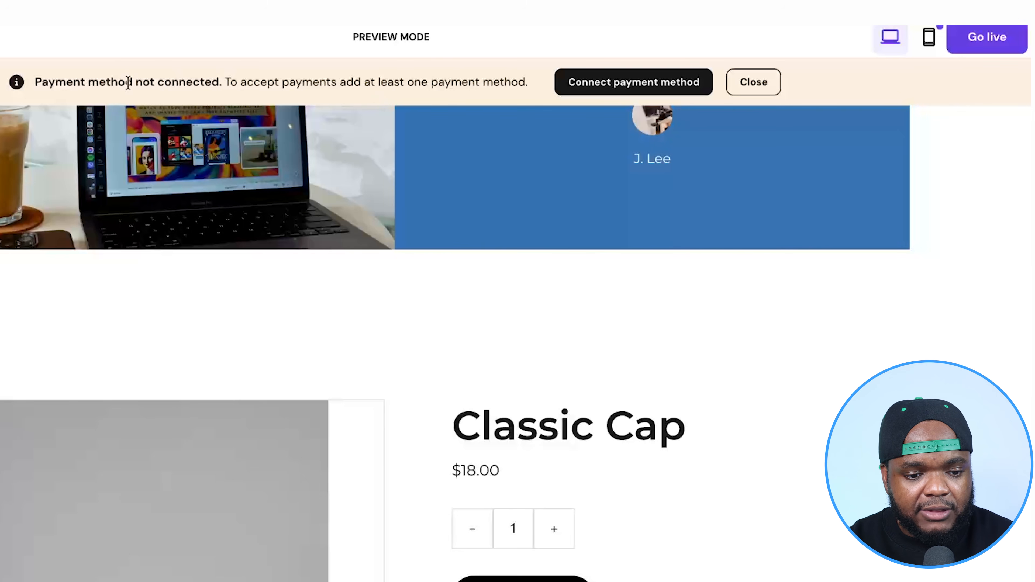
- Open the store's payment method setup from the preview and review the Stripe, PayPal and manual payment options
{"action": "left_click_drag", "start_coordinate": [36, 82], "coordinate": [191, 77]}
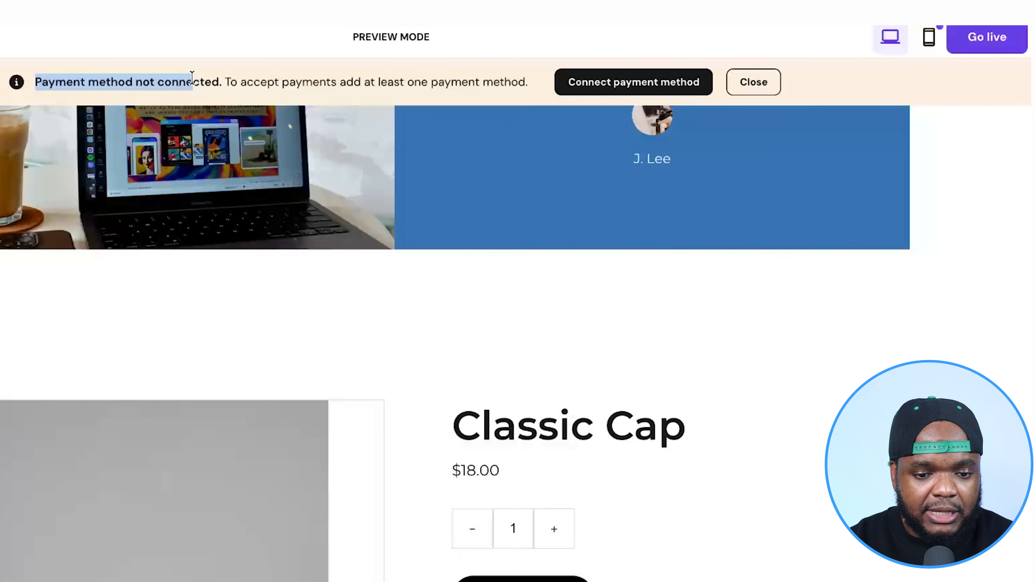
{"action": "left_click", "coordinate": [270, 78]}
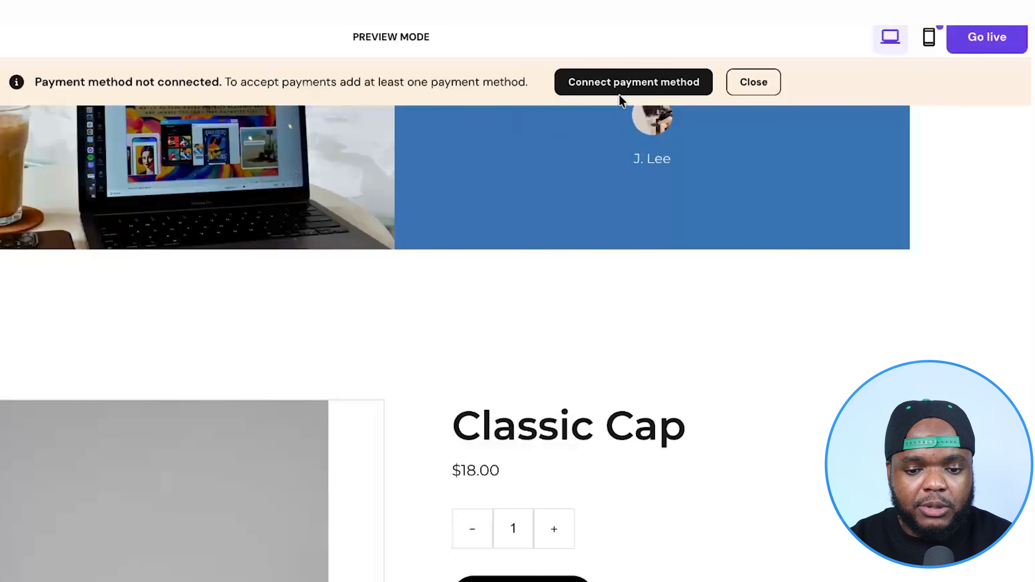
{"action": "left_click", "coordinate": [643, 83]}
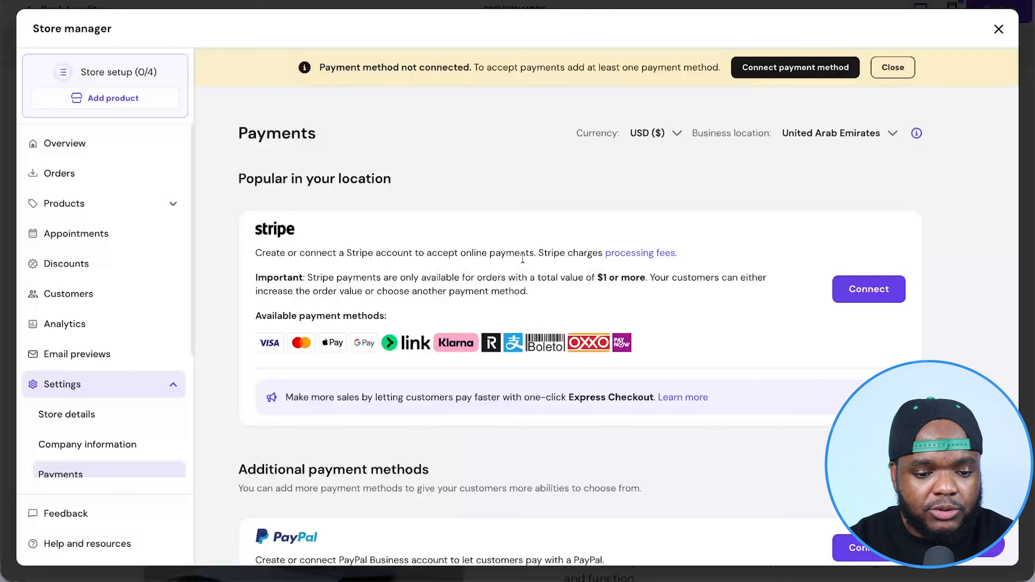
{"action": "scroll", "coordinate": [523, 257], "scroll_direction": "down", "scroll_amount": 2}
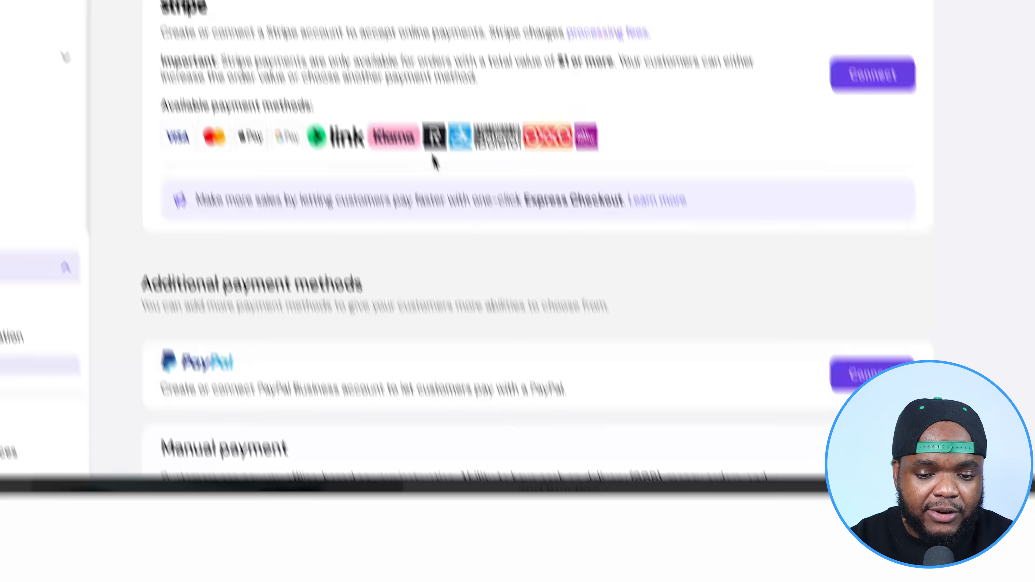
{"action": "scroll", "coordinate": [728, 215], "scroll_direction": "down", "scroll_amount": 3}
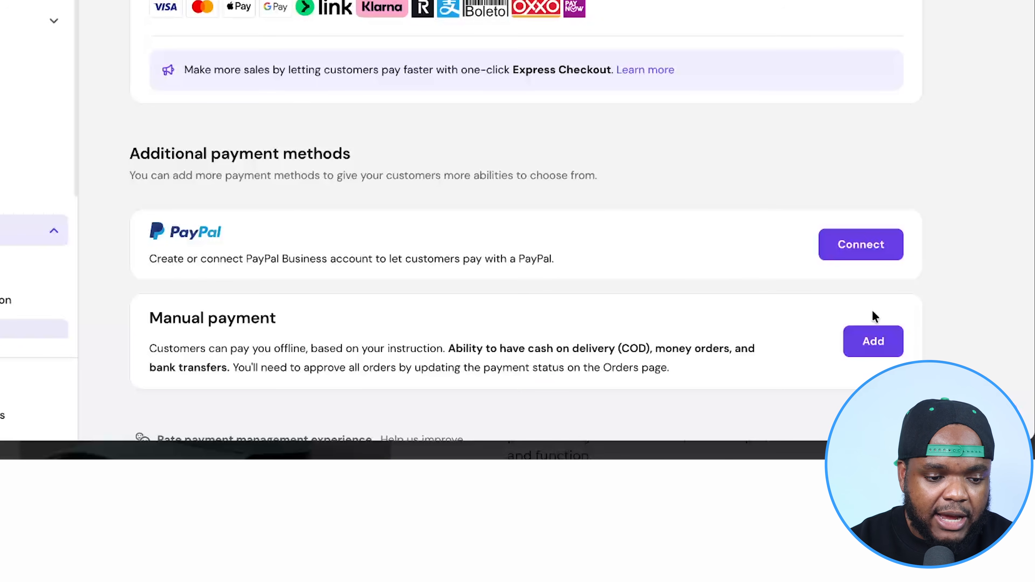
{"action": "scroll", "coordinate": [873, 324], "scroll_direction": "up", "scroll_amount": 5}
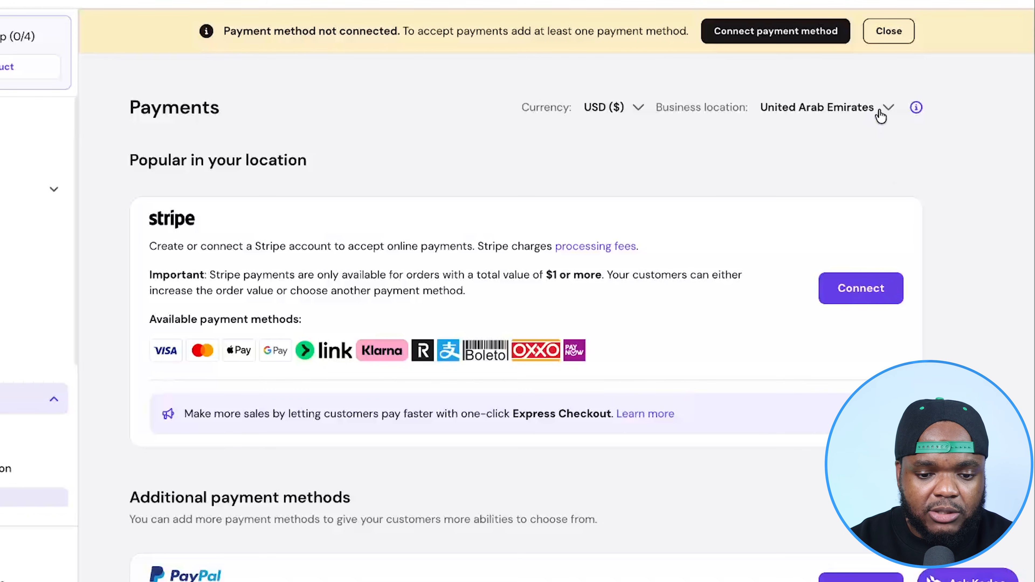
- Set the store's business location to United States and check the payment methods offered there
{"action": "left_click", "coordinate": [882, 112]}
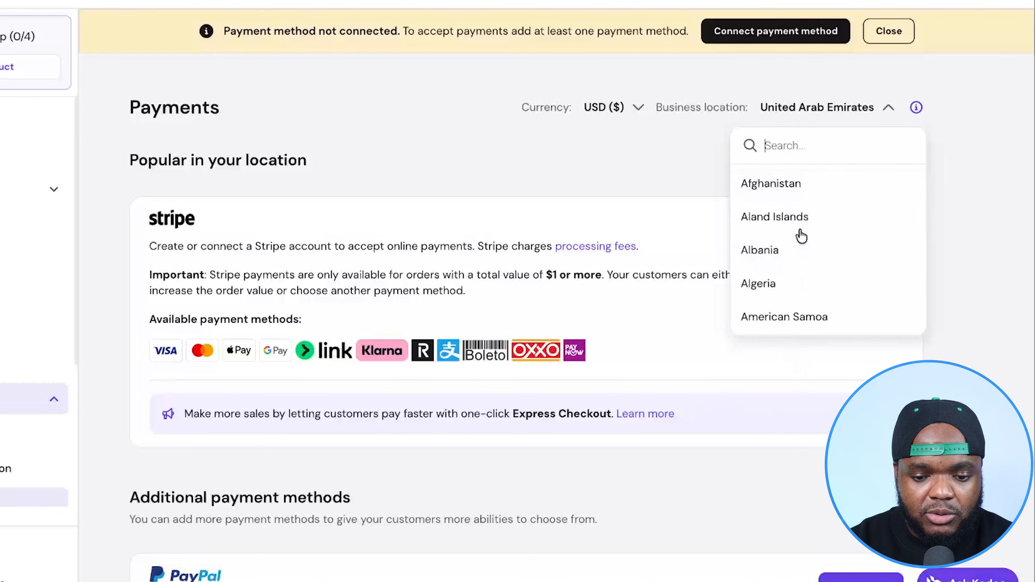
{"action": "type", "text": "unit"}
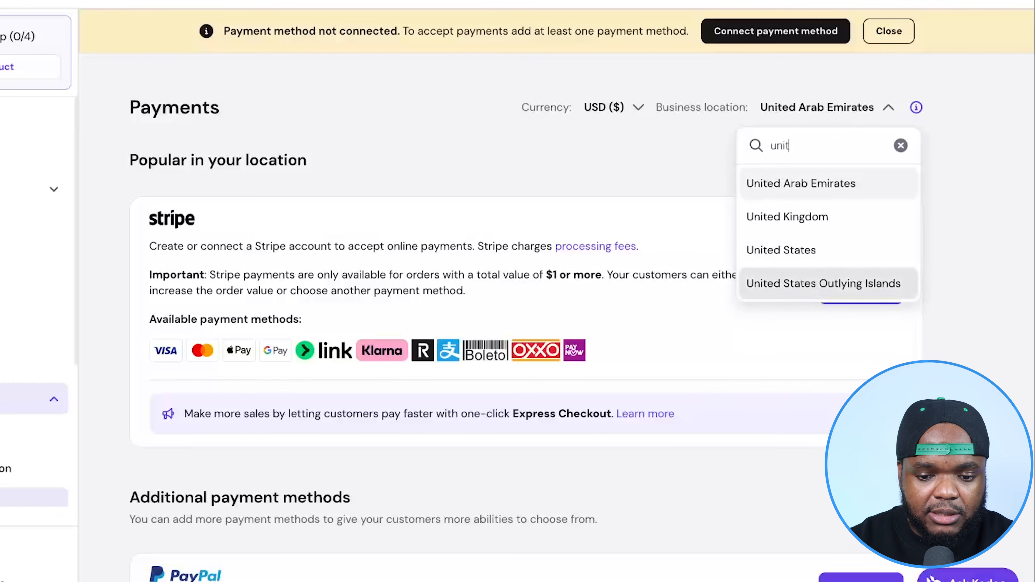
{"action": "left_click", "coordinate": [812, 250]}
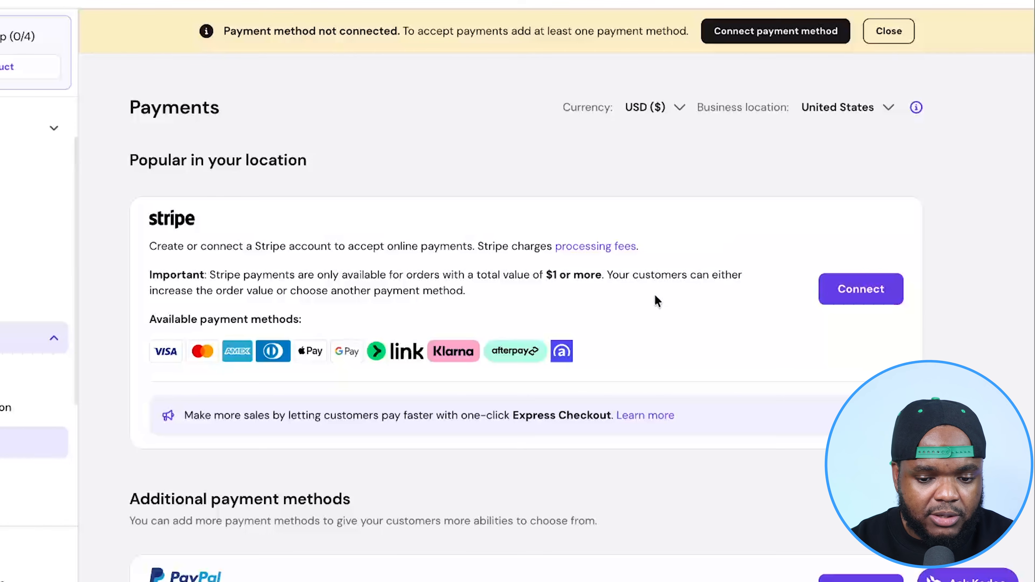
{"action": "scroll", "coordinate": [656, 300], "scroll_direction": "down", "scroll_amount": 1}
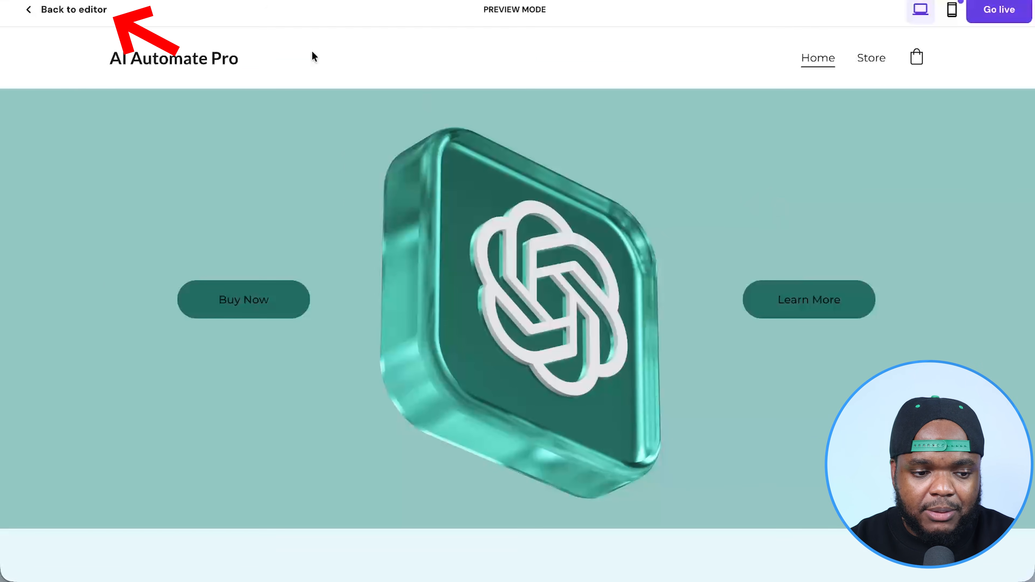
- Return to the site editor and reposition the Buy Now button in the hero section
{"action": "left_click", "coordinate": [93, 16]}
{"action": "scroll", "coordinate": [297, 341], "scroll_direction": "down", "scroll_amount": 10}
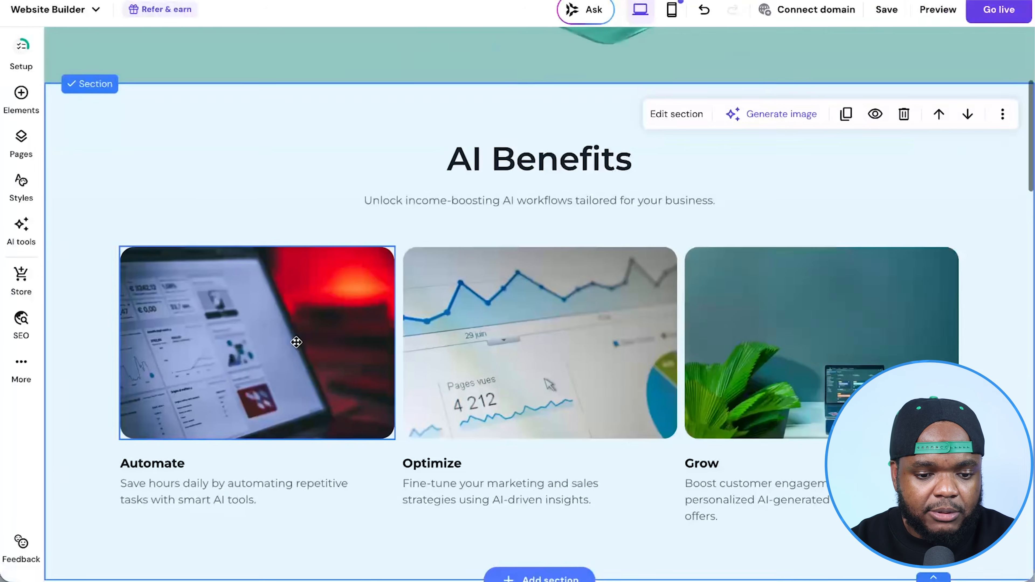
{"action": "scroll", "coordinate": [294, 344], "scroll_direction": "up", "scroll_amount": 9}
{"action": "left_click_drag", "start_coordinate": [236, 274], "coordinate": [321, 288]}
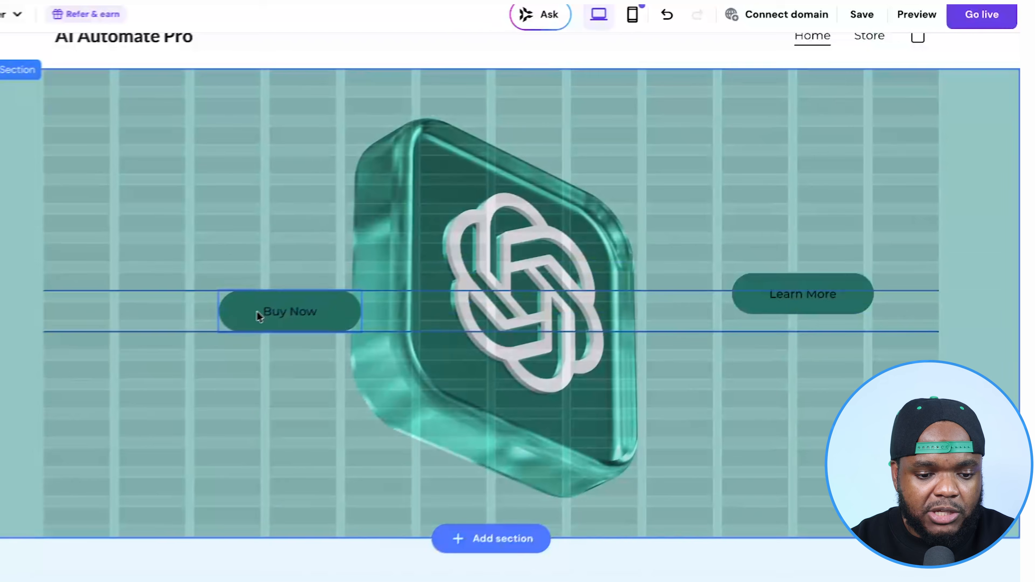
{"action": "left_click_drag", "start_coordinate": [256, 312], "coordinate": [131, 318]}
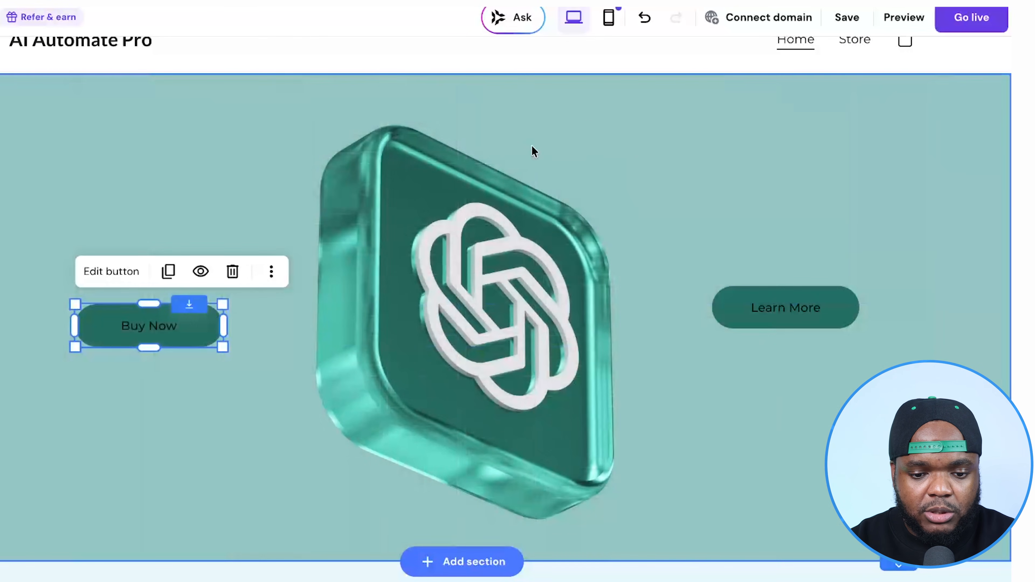
- Open the hero section's background settings and start replacing its background image from the media library
{"action": "left_click", "coordinate": [586, 120]}
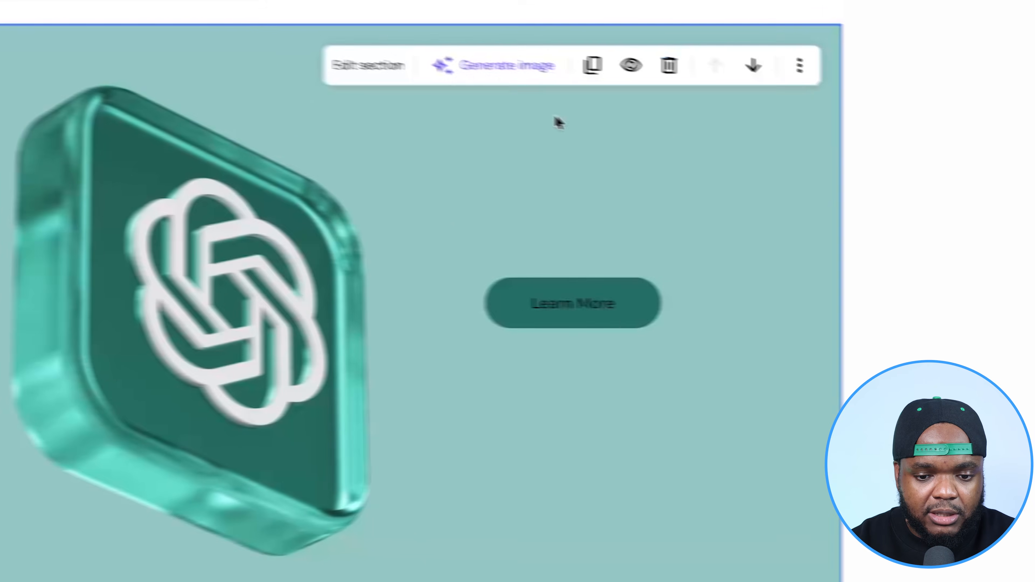
{"action": "left_click", "coordinate": [487, 86]}
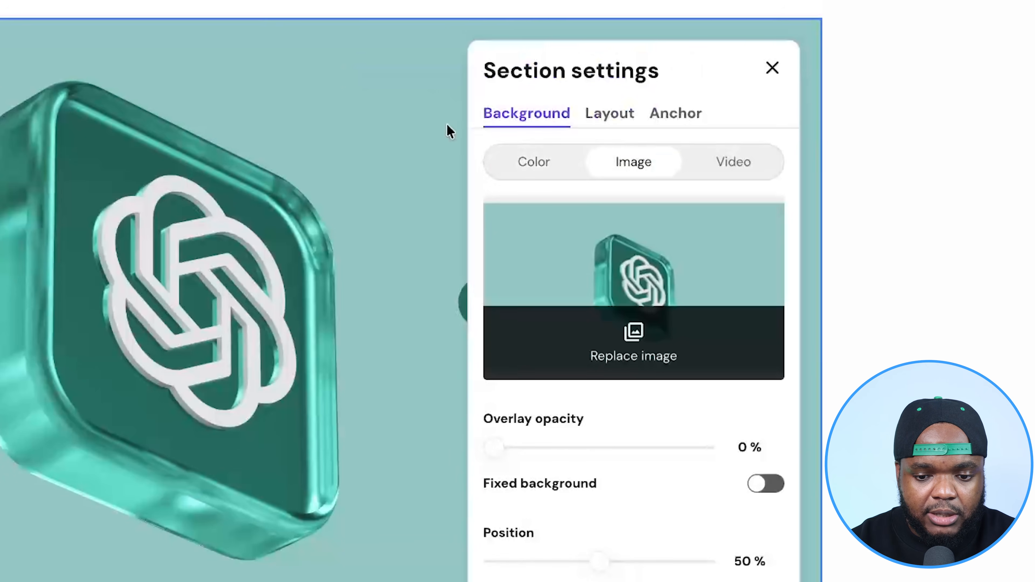
{"action": "left_click", "coordinate": [641, 343]}
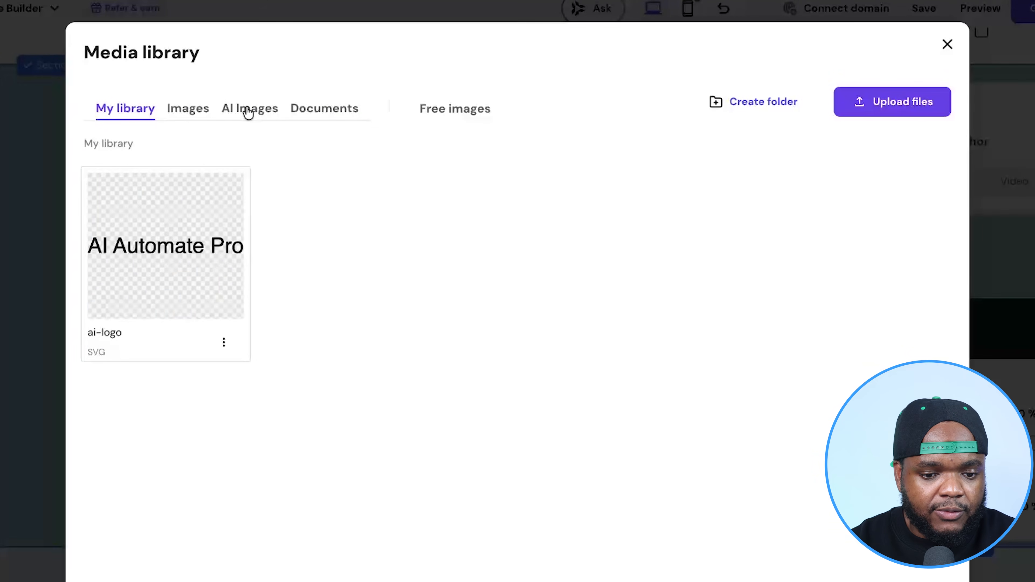
- Search the media library's free images for "chatgpt" and browse the results for a hero background
{"action": "left_click", "coordinate": [453, 110]}
{"action": "scroll", "coordinate": [457, 412], "scroll_direction": "down", "scroll_amount": 4}
{"action": "scroll", "coordinate": [359, 228], "scroll_direction": "up", "scroll_amount": 4}
{"action": "left_click", "coordinate": [220, 159]}
{"action": "type", "text": "chatgpt"}
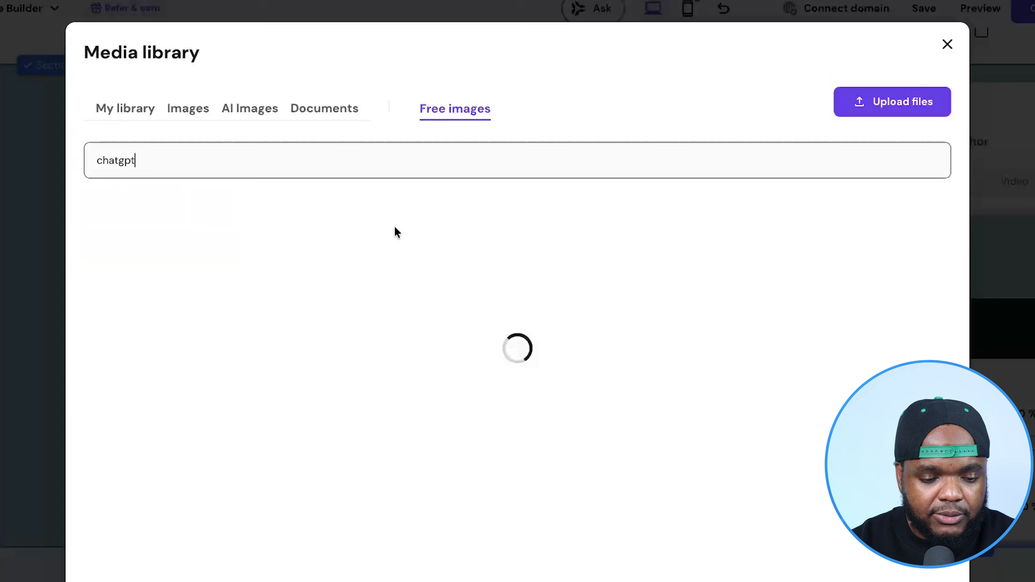
{"action": "scroll", "coordinate": [361, 265], "scroll_direction": "down", "scroll_amount": 10}
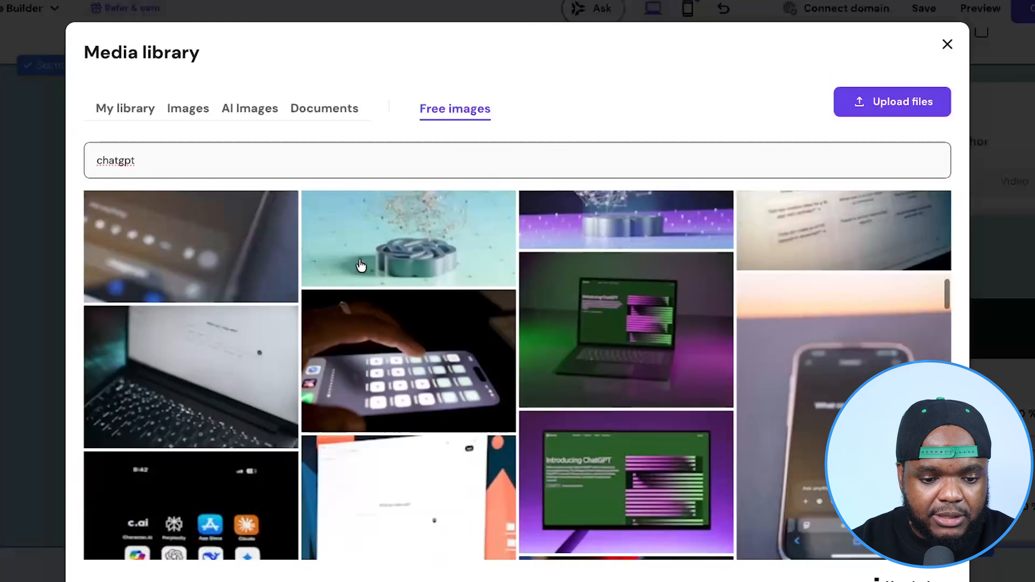
{"action": "scroll", "coordinate": [361, 265], "scroll_direction": "down", "scroll_amount": 5}
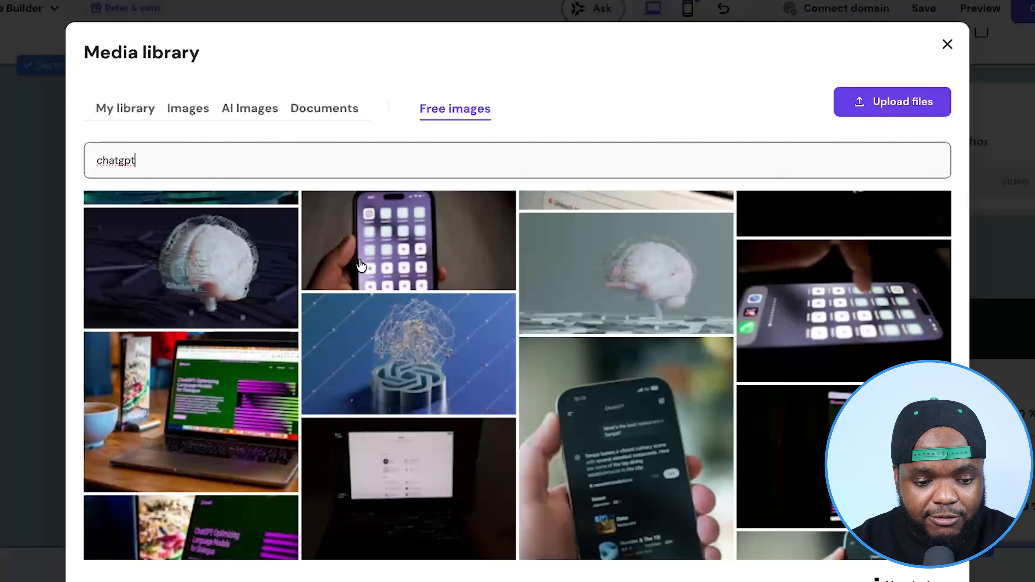
{"action": "scroll", "coordinate": [360, 265], "scroll_direction": "down", "scroll_amount": 5}
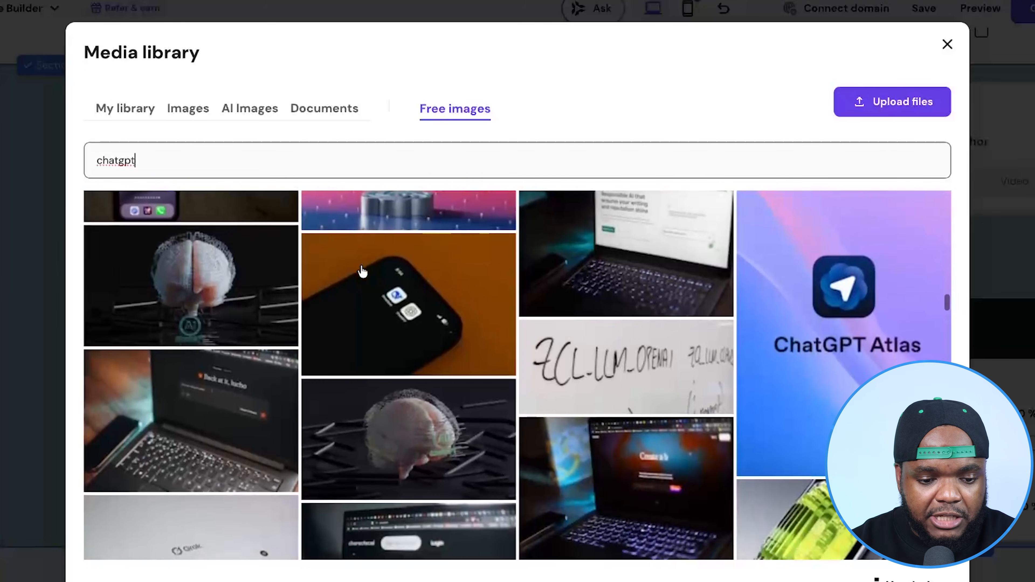
{"action": "scroll", "coordinate": [363, 271], "scroll_direction": "down", "scroll_amount": 8}
{"action": "scroll", "coordinate": [363, 271], "scroll_direction": "up", "scroll_amount": 15}
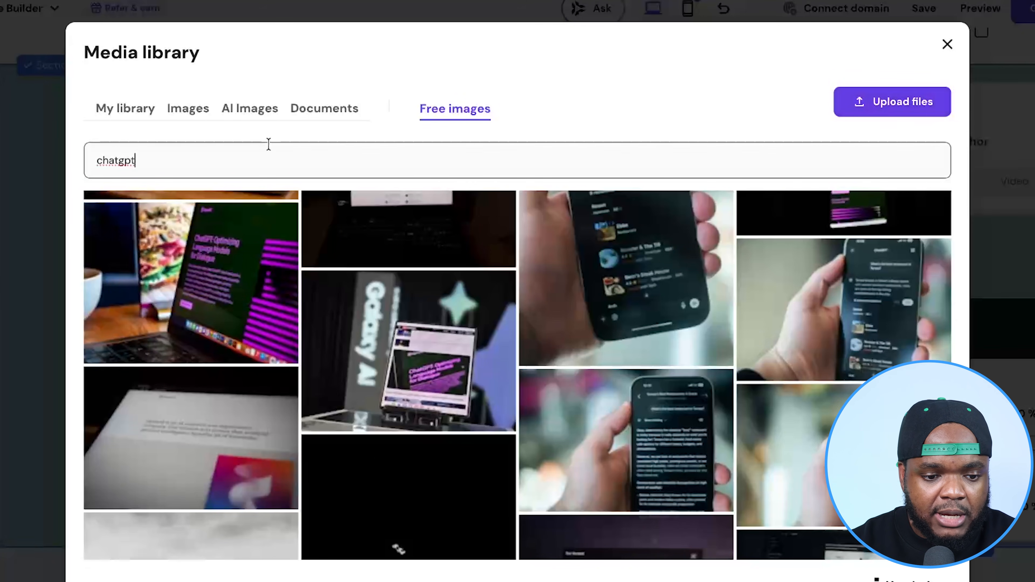
- Replace the hero section's background with a green ChatGPT logo image from the media library and review the AI Benefits section
{"action": "left_click", "coordinate": [241, 113]}
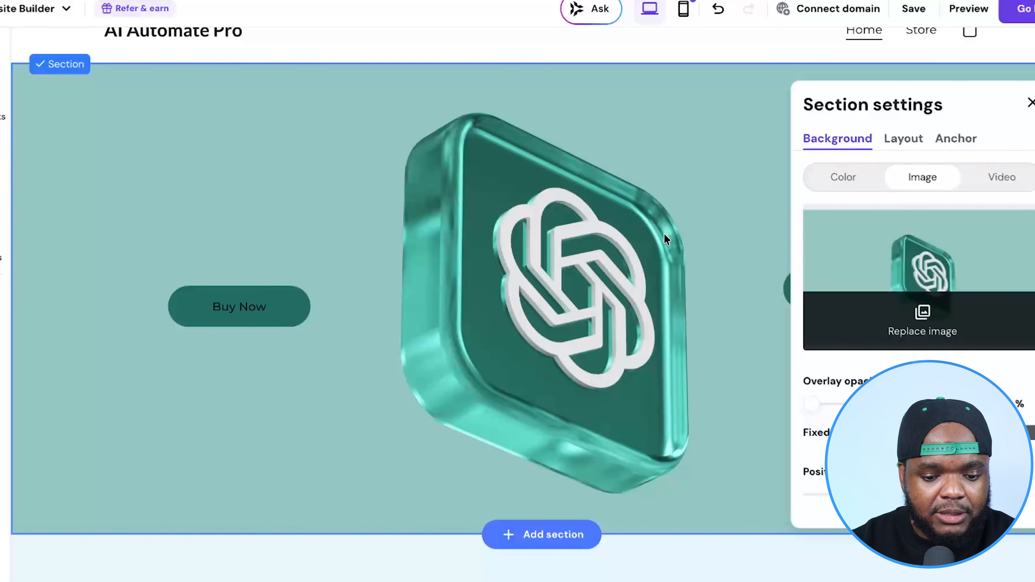
{"action": "scroll", "coordinate": [664, 234], "scroll_direction": "down", "scroll_amount": 5}
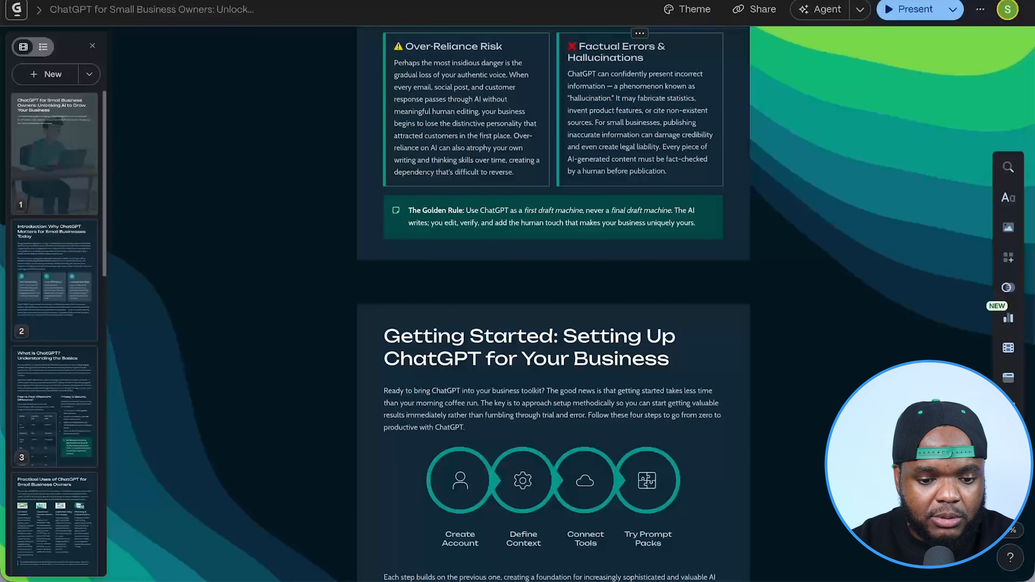
{"action": "scroll", "coordinate": [649, 318], "scroll_direction": "down", "scroll_amount": 20}
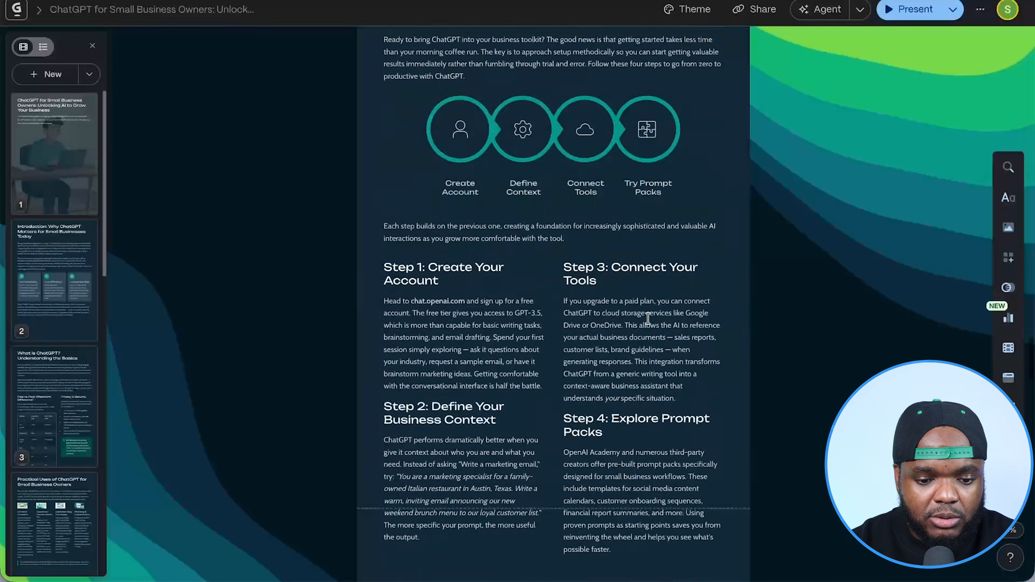
- Read through the ChatGPT eBook in Gamma and select the opening paragraph under "What is ChatGPT?" to inspect its text editing options
{"action": "scroll", "coordinate": [647, 319], "scroll_direction": "down", "scroll_amount": 5}
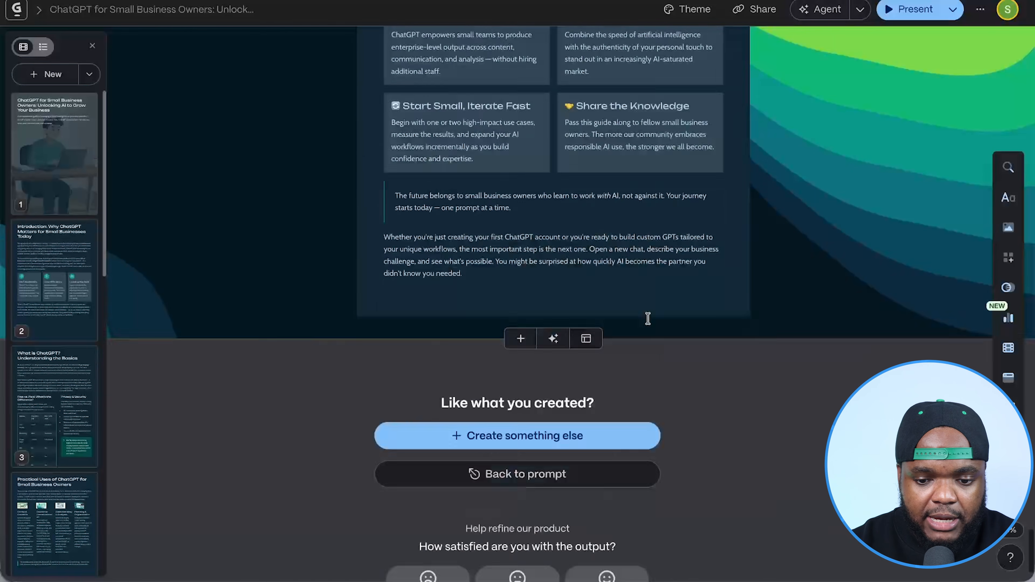
{"action": "scroll", "coordinate": [648, 318], "scroll_direction": "up", "scroll_amount": 15}
{"action": "scroll", "coordinate": [655, 347], "scroll_direction": "up", "scroll_amount": 20}
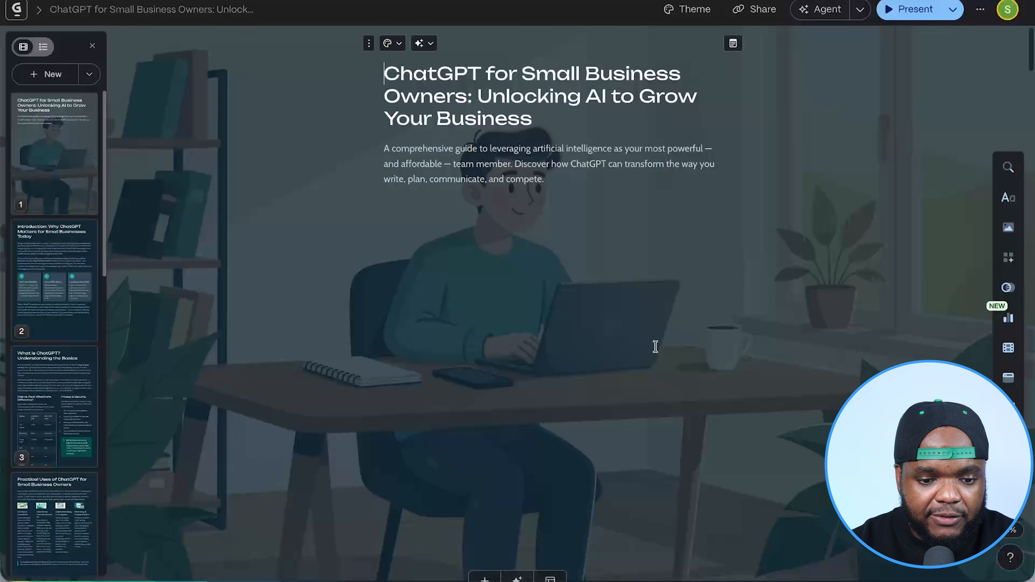
{"action": "scroll", "coordinate": [655, 346], "scroll_direction": "down", "scroll_amount": 20}
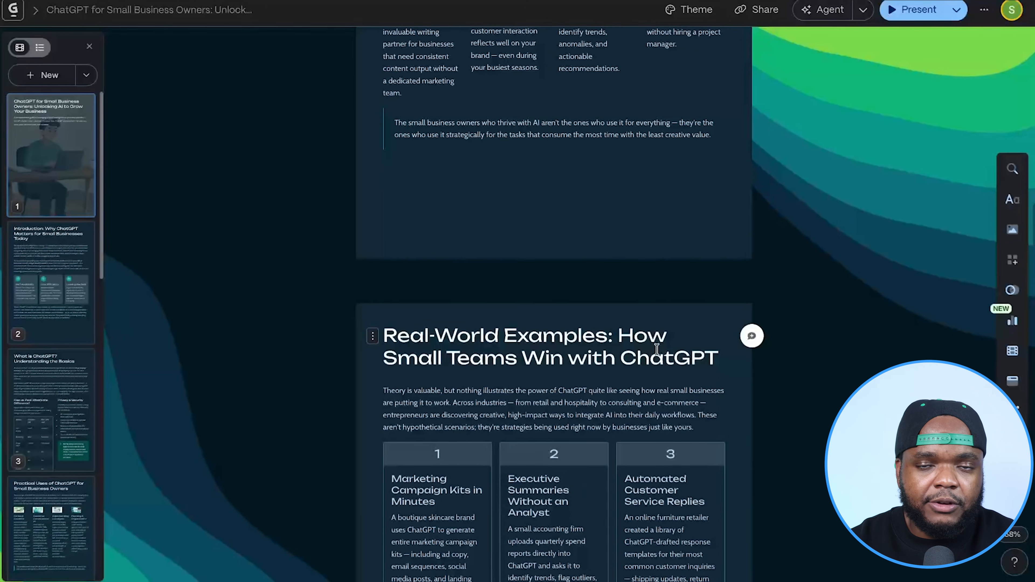
{"action": "scroll", "coordinate": [655, 346], "scroll_direction": "down", "scroll_amount": 10}
{"action": "scroll", "coordinate": [677, 394], "scroll_direction": "up", "scroll_amount": 10}
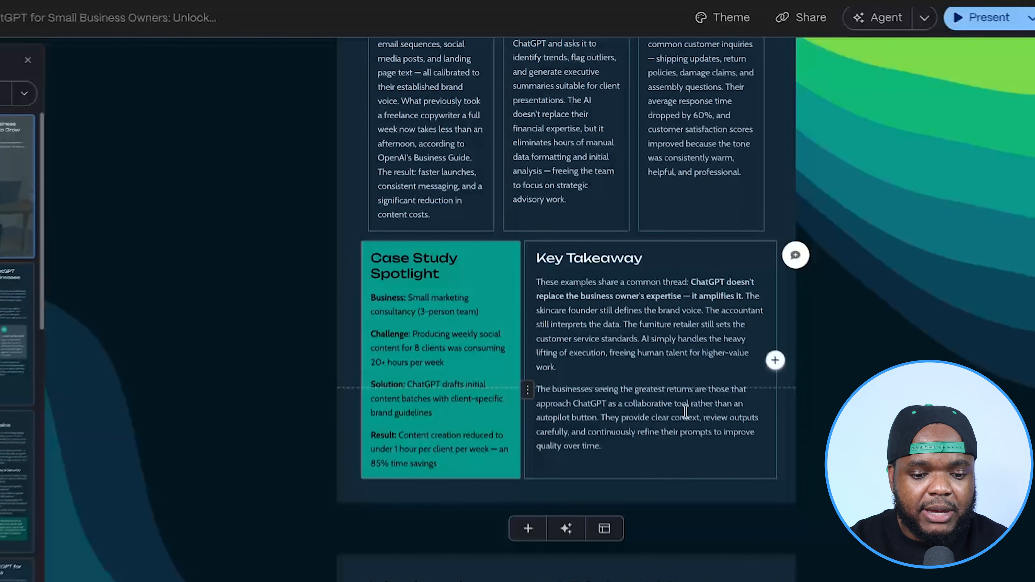
{"action": "scroll", "coordinate": [538, 209], "scroll_direction": "up", "scroll_amount": 8}
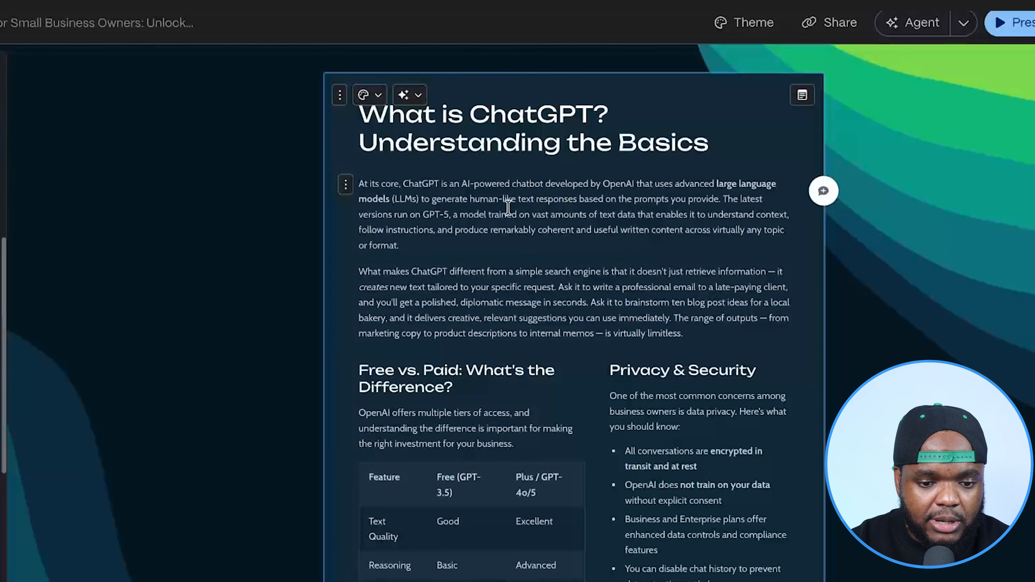
{"action": "left_click_drag", "start_coordinate": [544, 247], "coordinate": [363, 187]}
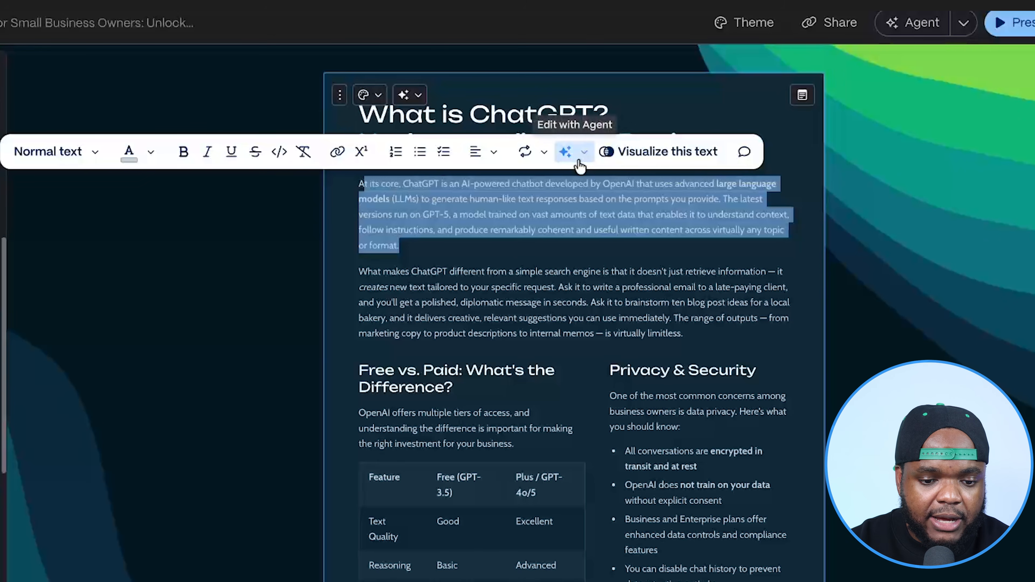
{"action": "left_click", "coordinate": [558, 229]}
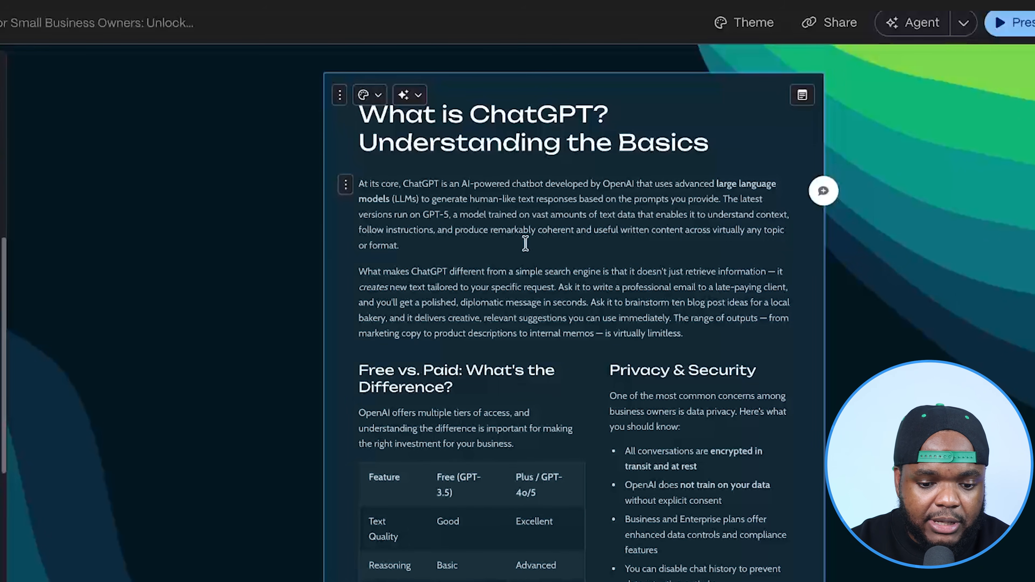
- Open the export options for the ChatGPT for Small Business Owners eBook
{"action": "scroll", "coordinate": [490, 254], "scroll_direction": "down", "scroll_amount": 15}
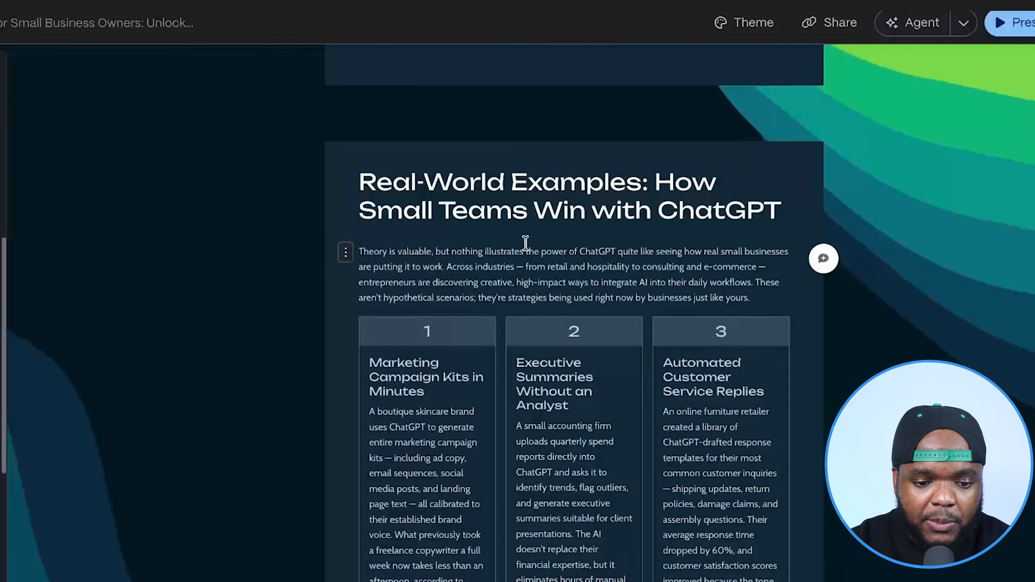
{"action": "scroll", "coordinate": [527, 245], "scroll_direction": "down", "scroll_amount": 10}
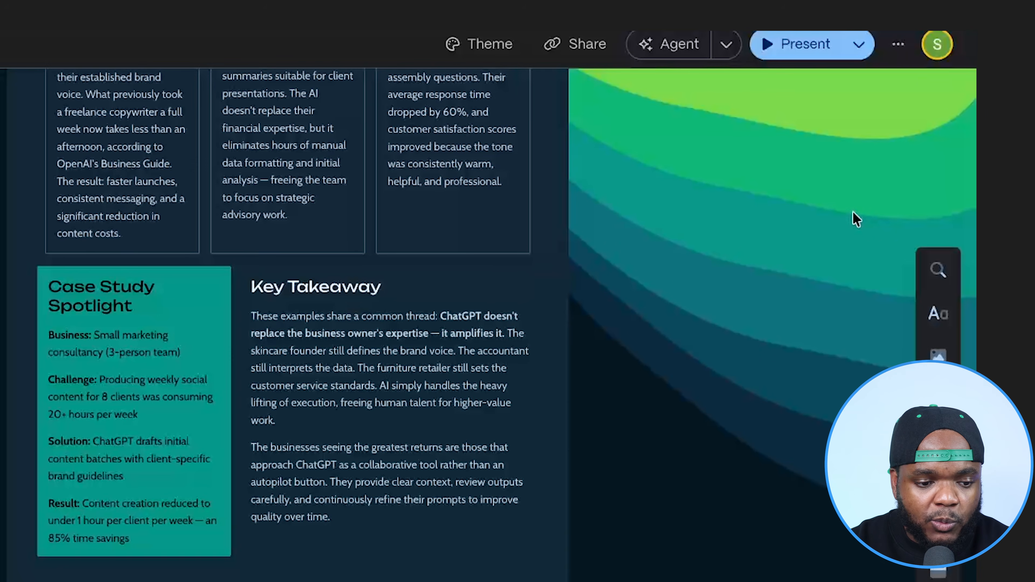
{"action": "left_click", "coordinate": [899, 47]}
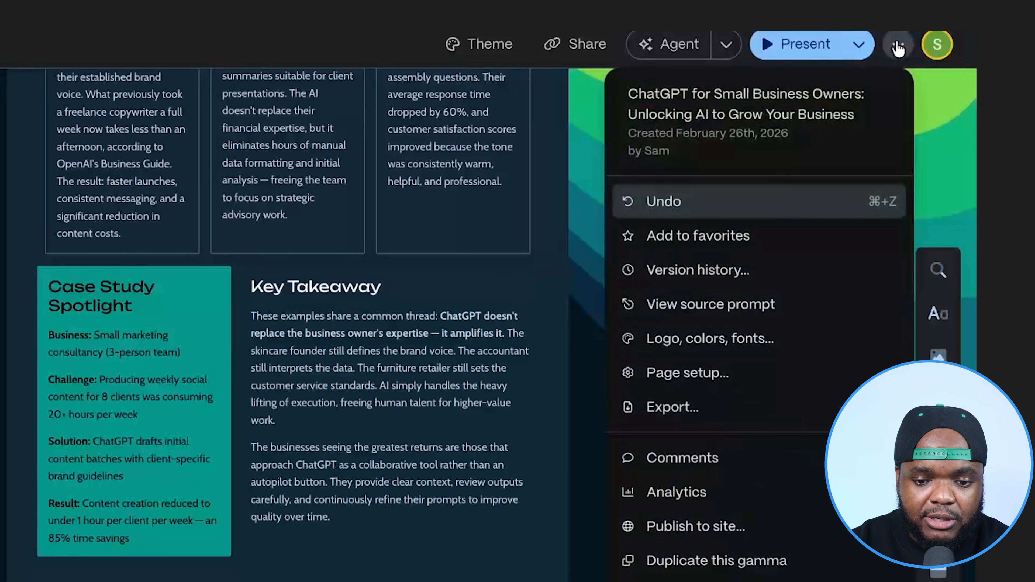
{"action": "left_click", "coordinate": [716, 417]}
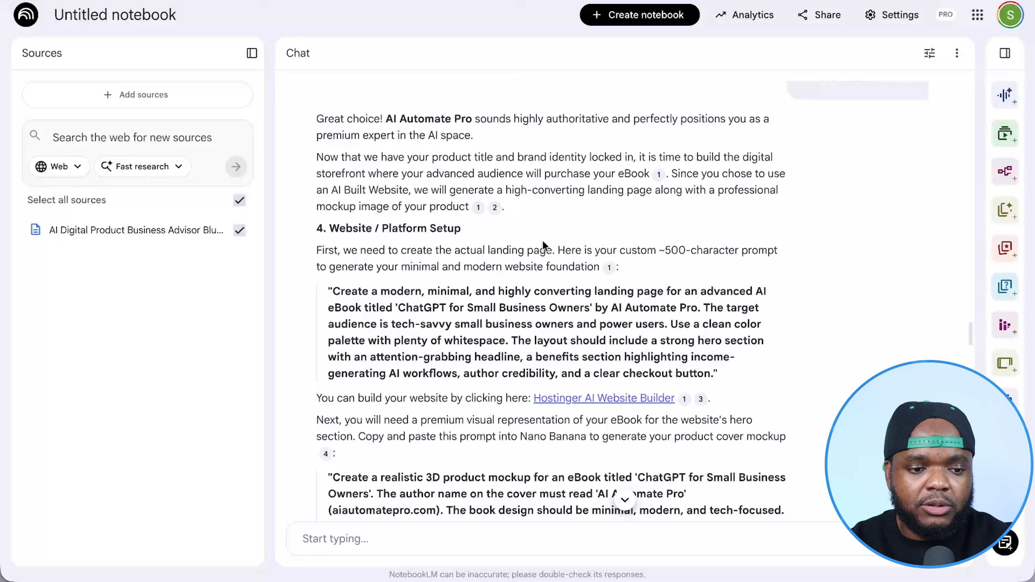
- Switch to NotebookLM and read the plan's platform setup checklist and its Monetization & Pricing section with the tiers and revenue projections
{"action": "scroll", "coordinate": [539, 238], "scroll_direction": "down", "scroll_amount": 6}
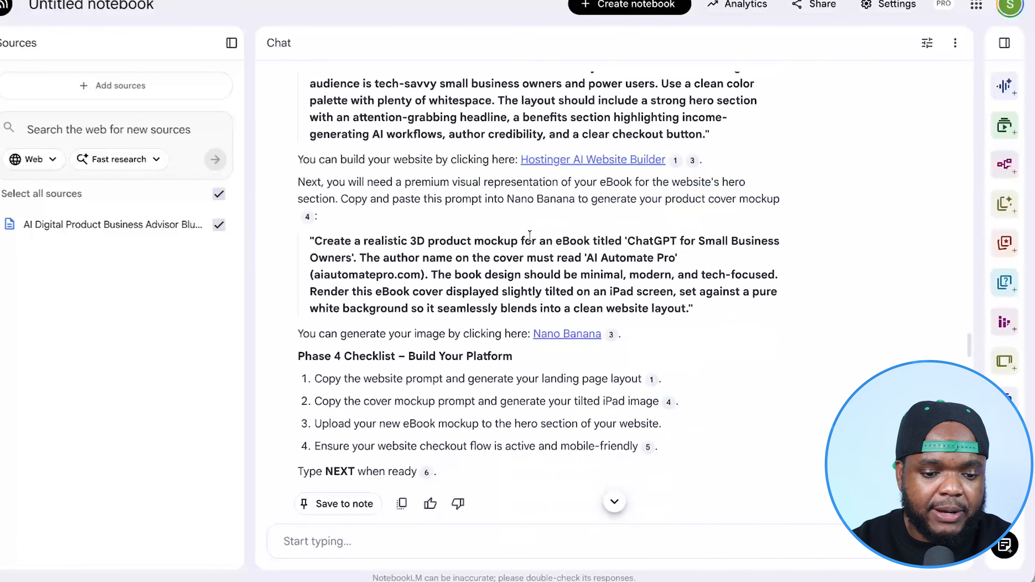
{"action": "scroll", "coordinate": [517, 231], "scroll_direction": "down", "scroll_amount": 10}
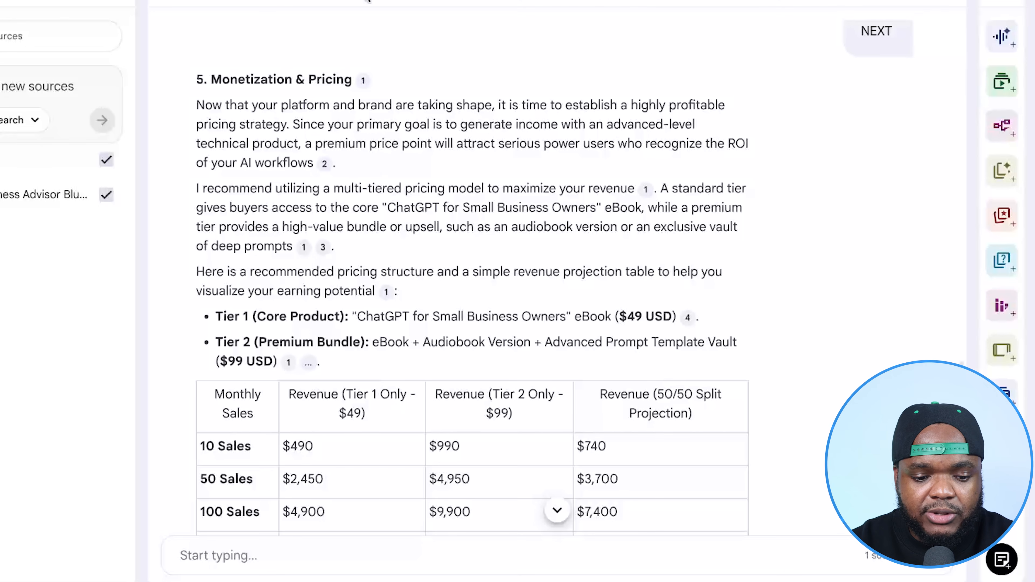
{"action": "scroll", "coordinate": [411, 324], "scroll_direction": "down", "scroll_amount": 3}
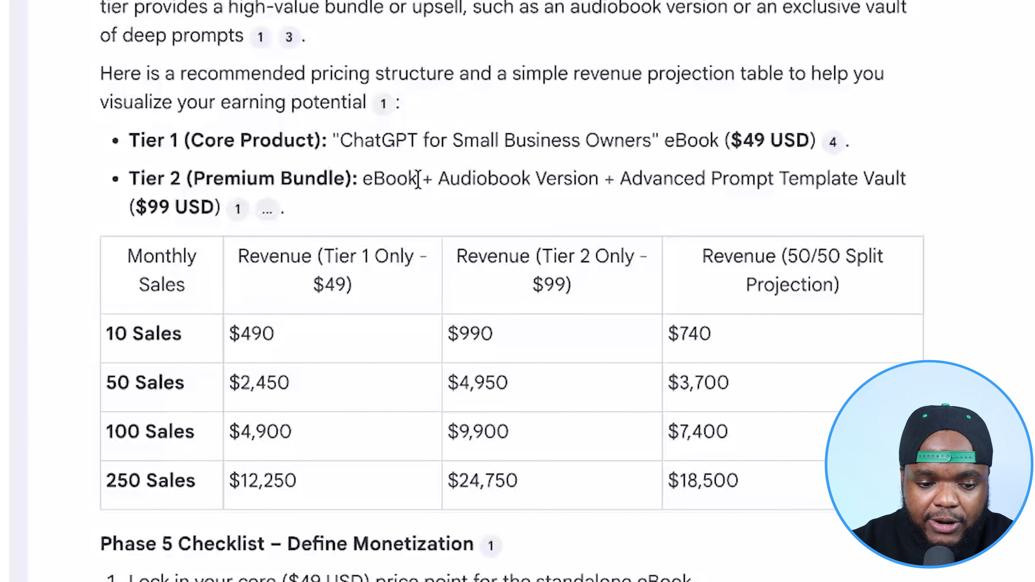
{"action": "scroll", "coordinate": [418, 179], "scroll_direction": "up", "scroll_amount": 1}
{"action": "left_click_drag", "start_coordinate": [732, 183], "coordinate": [811, 186]}
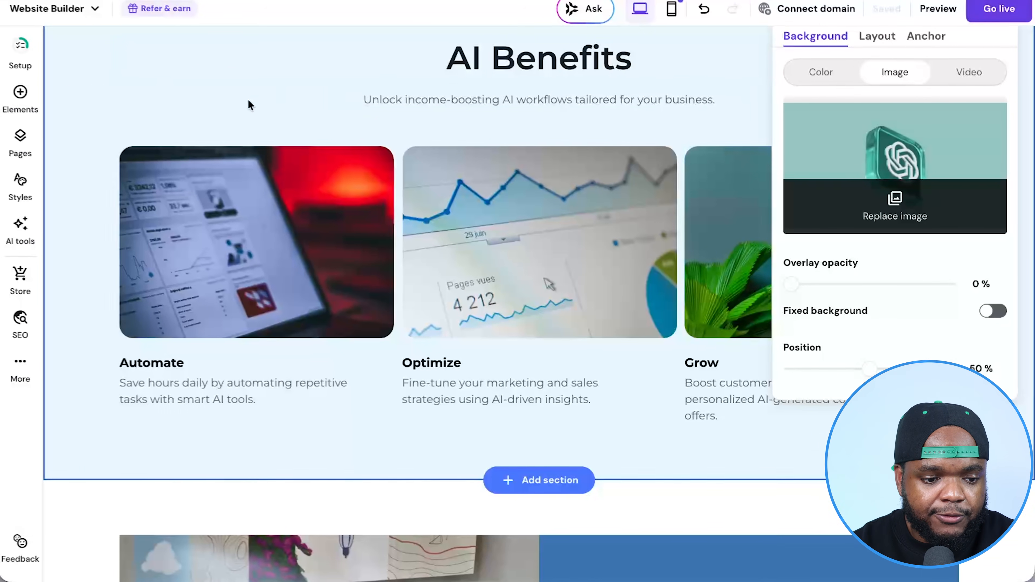
- Switch to the Hostinger website builder and delete the sample Classic Cap from the store's product list
{"action": "left_click", "coordinate": [22, 285]}
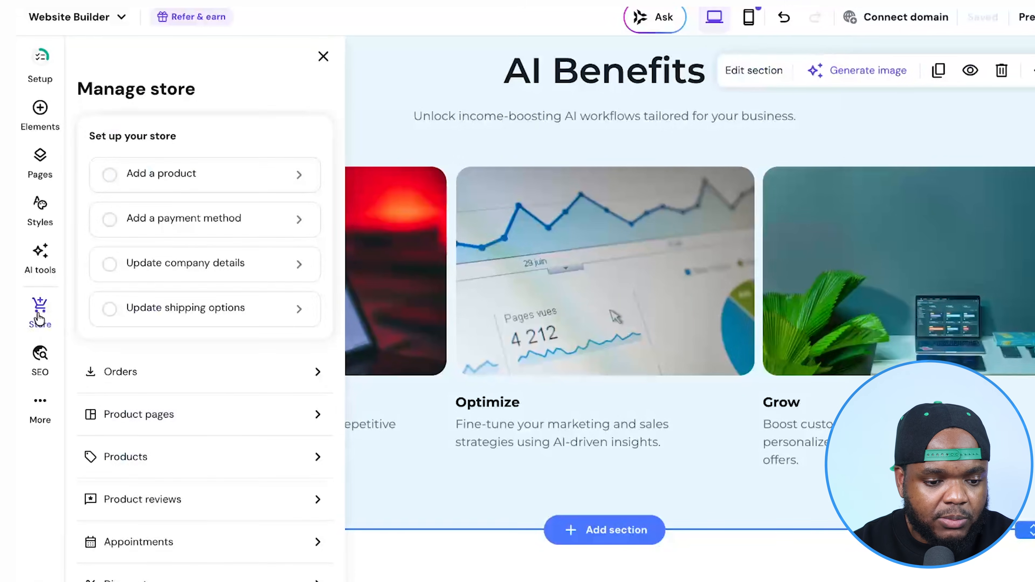
{"action": "left_click", "coordinate": [188, 456]}
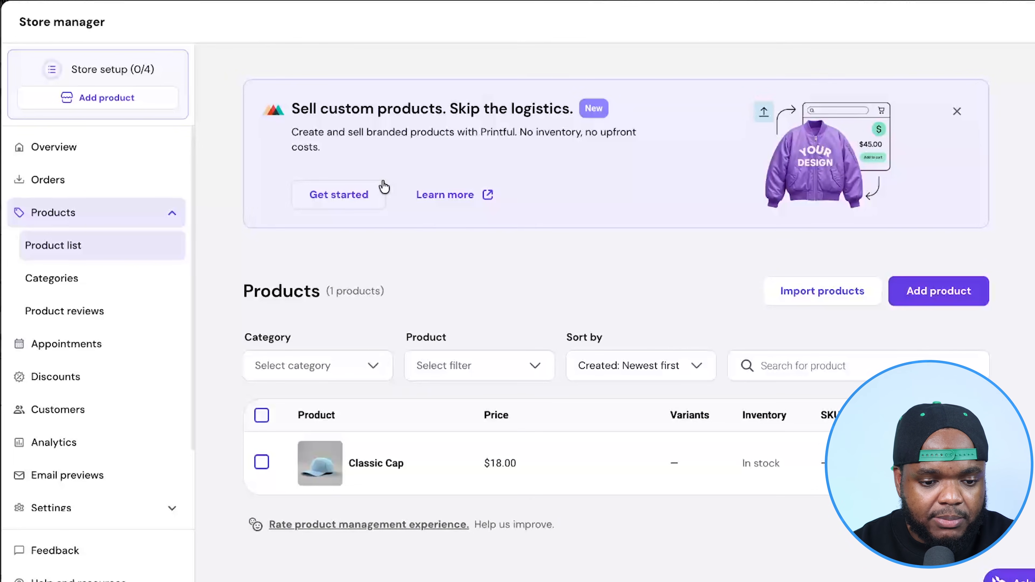
{"action": "scroll", "coordinate": [383, 185], "scroll_direction": "down", "scroll_amount": 3}
{"action": "left_click", "coordinate": [261, 368]}
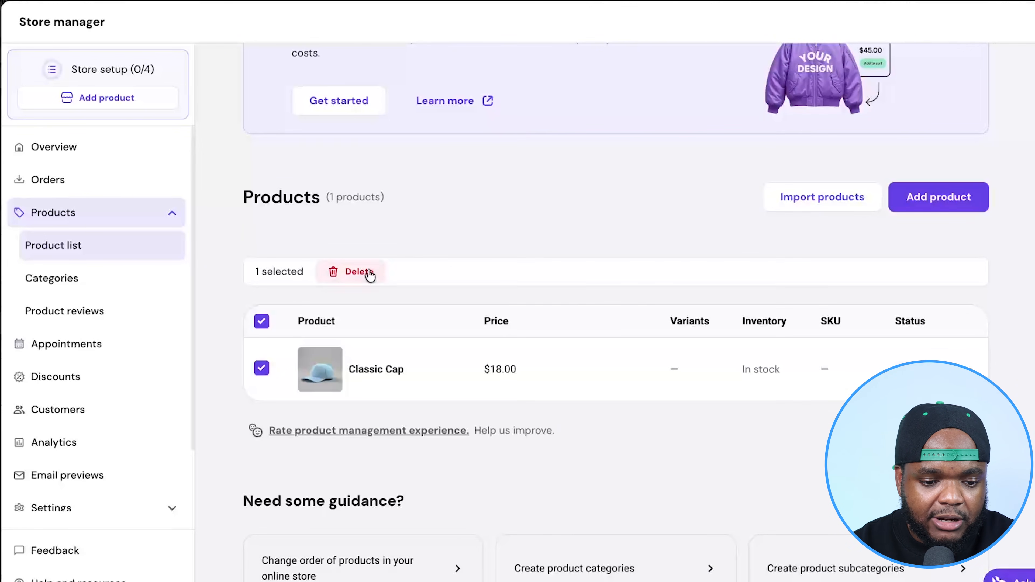
{"action": "left_click", "coordinate": [369, 275]}
{"action": "left_click", "coordinate": [675, 373]}
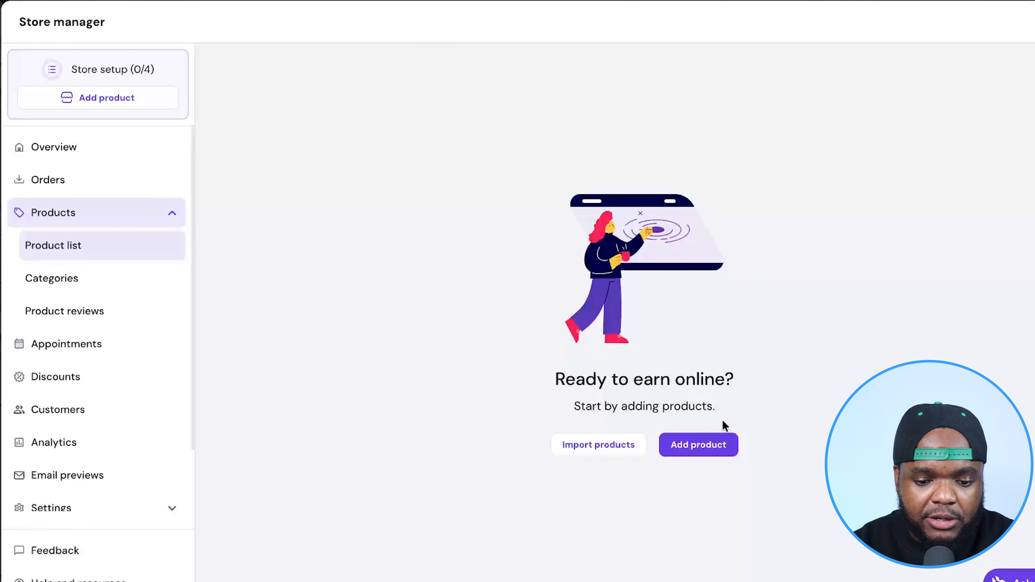
- Start a new digital product in the store and review its image, title, subtitle and description fields
{"action": "left_click", "coordinate": [714, 448]}
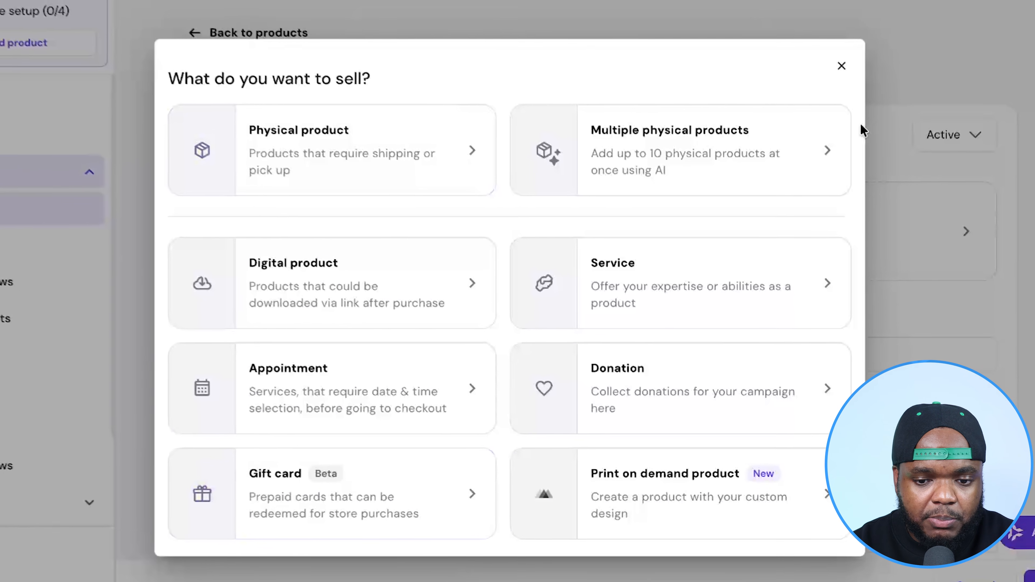
{"action": "left_click", "coordinate": [385, 286]}
{"action": "scroll", "coordinate": [774, 428], "scroll_direction": "down", "scroll_amount": 3}
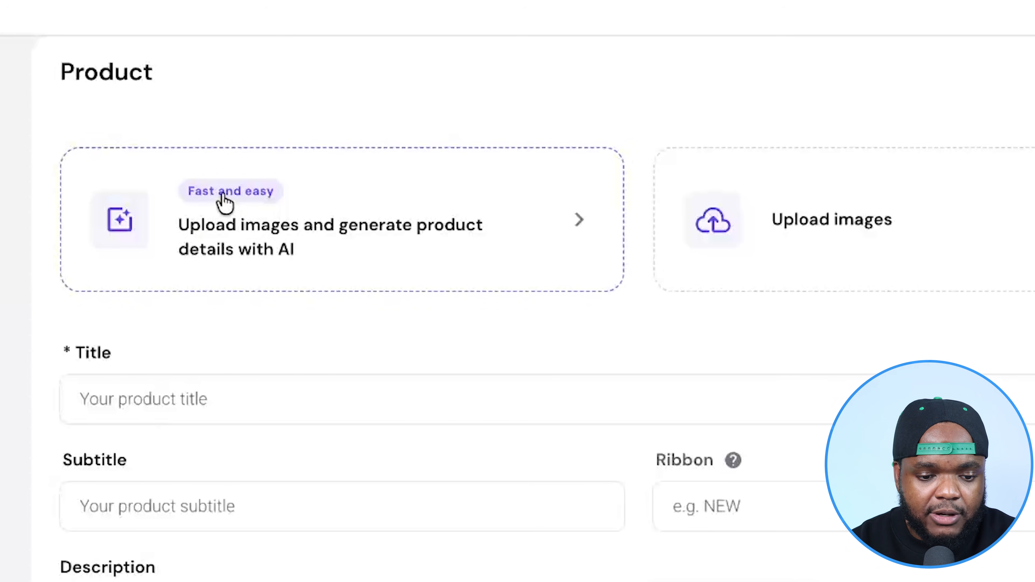
{"action": "scroll", "coordinate": [276, 472], "scroll_direction": "down", "scroll_amount": 2}
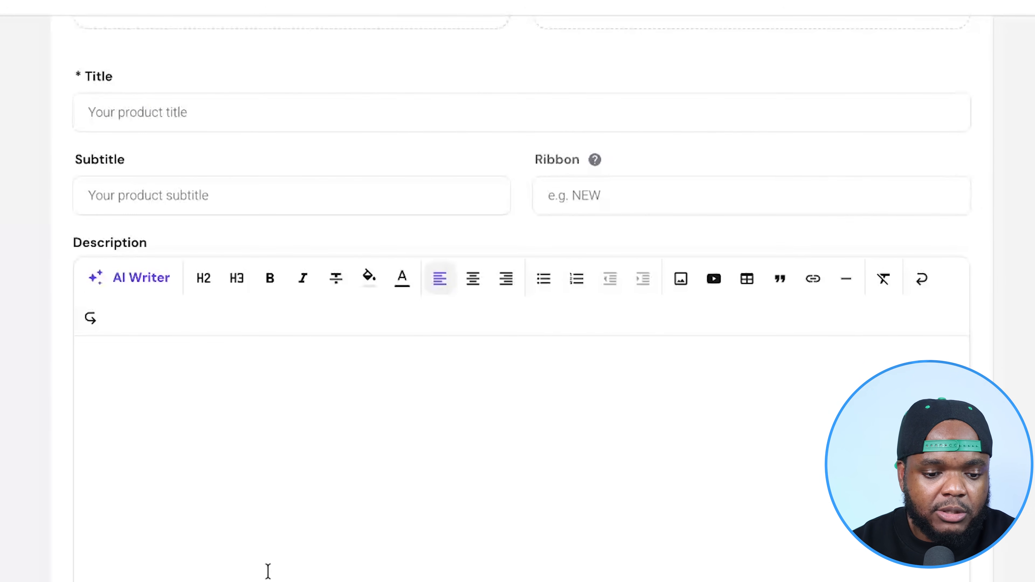
{"action": "scroll", "coordinate": [268, 571], "scroll_direction": "up", "scroll_amount": 5}
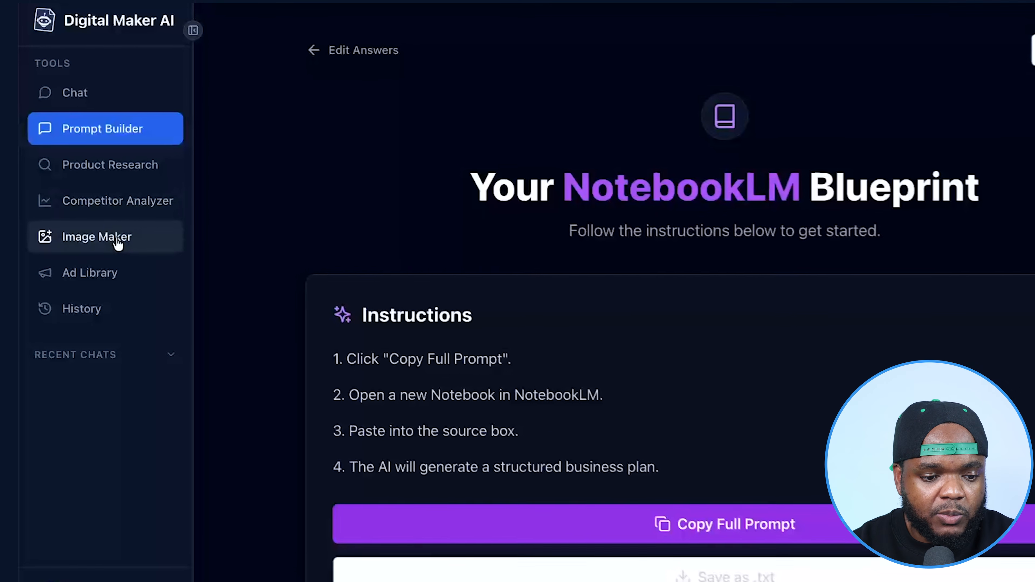
- Switch to Digital Maker AI and start a Product Mockup in Image Maker with Ebook/PDF as the product type
{"action": "left_click", "coordinate": [118, 244]}
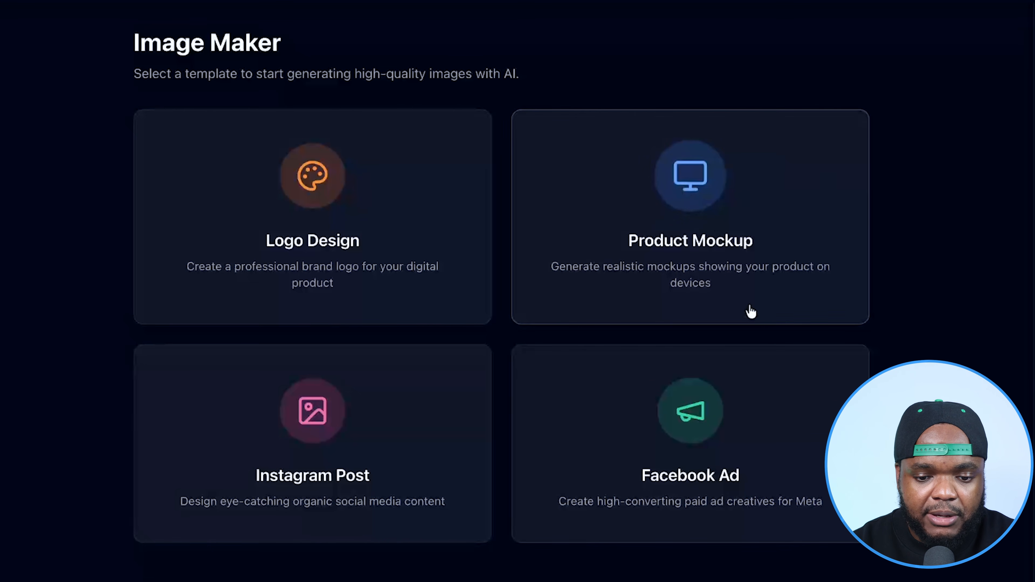
{"action": "left_click", "coordinate": [774, 199]}
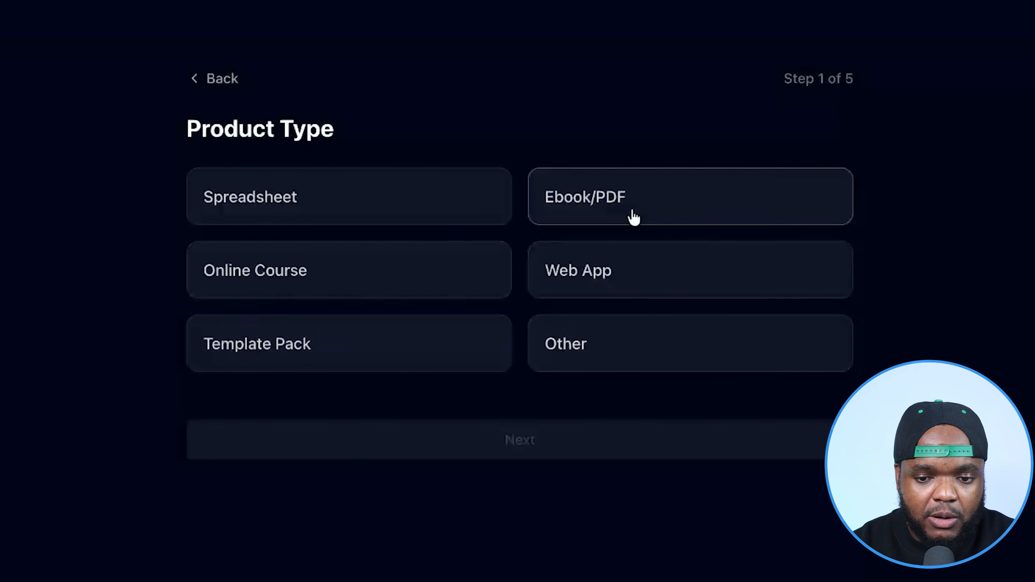
{"action": "left_click", "coordinate": [634, 217]}
{"action": "left_click", "coordinate": [450, 450]}
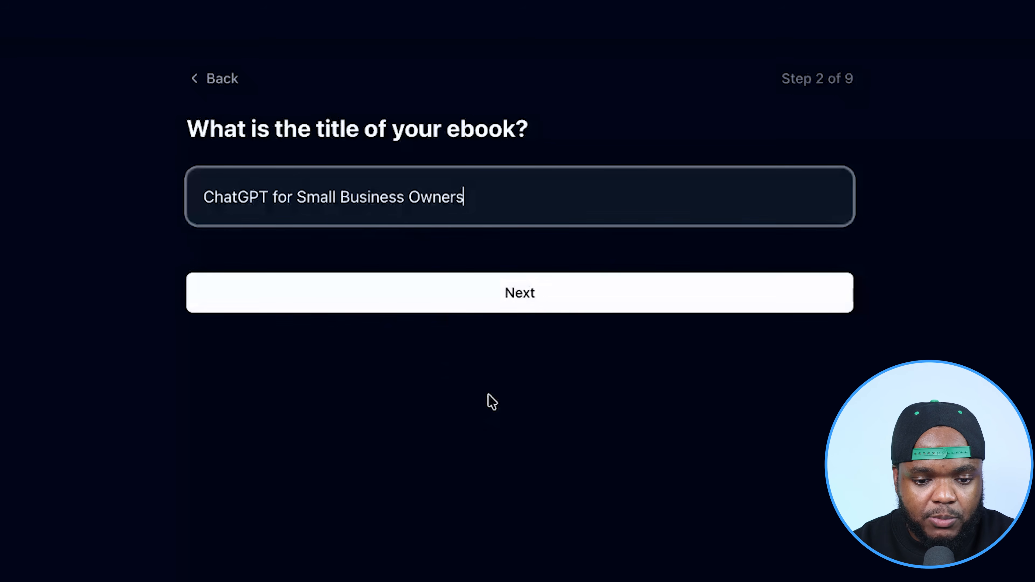
- Fill in the eBook's title and the author's name for the mockup
{"action": "left_click", "coordinate": [464, 297]}
{"action": "left_click", "coordinate": [242, 208]}
{"action": "type", "text": "Succe"}
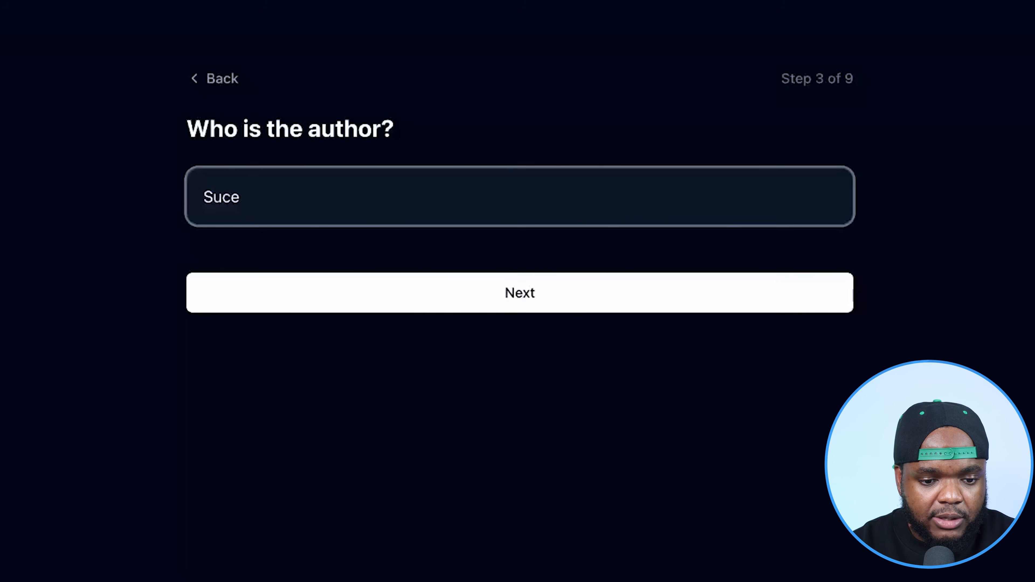
{"action": "type", "text": "ss With Sam"}
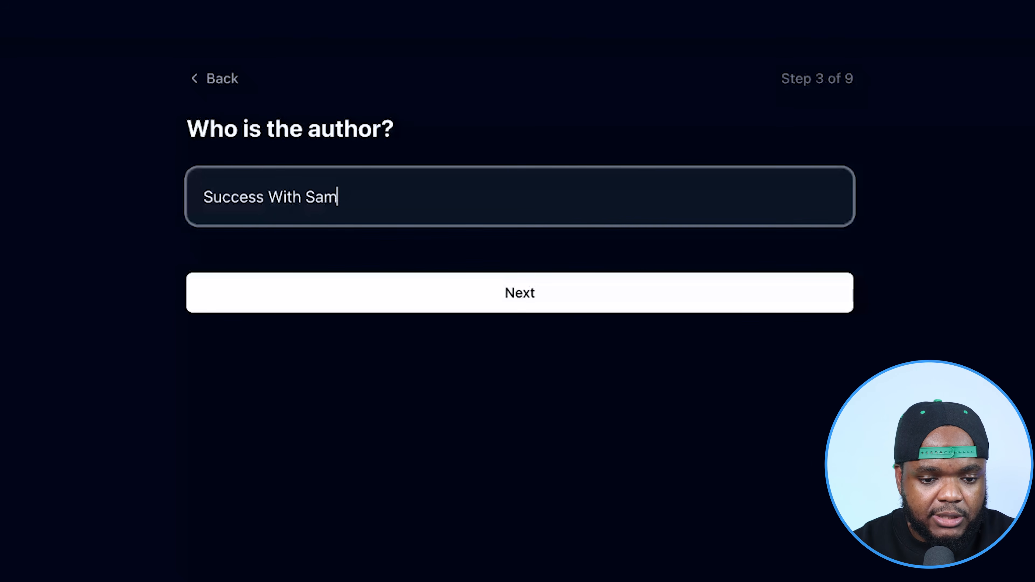
{"action": "left_click", "coordinate": [363, 295]}
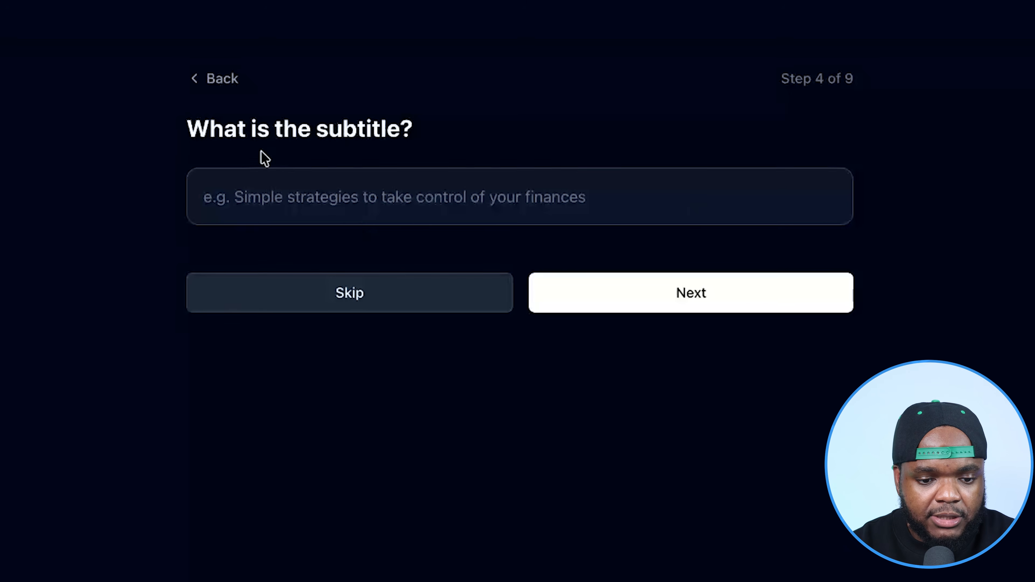
- Set the subtitle to "Learn simple strategies to use AI more effectively" and choose the Minimal & Clean eBook cover style
{"action": "left_click", "coordinate": [250, 191]}
{"action": "type", "text": "Learn simple strategies to use AI more effectively"}
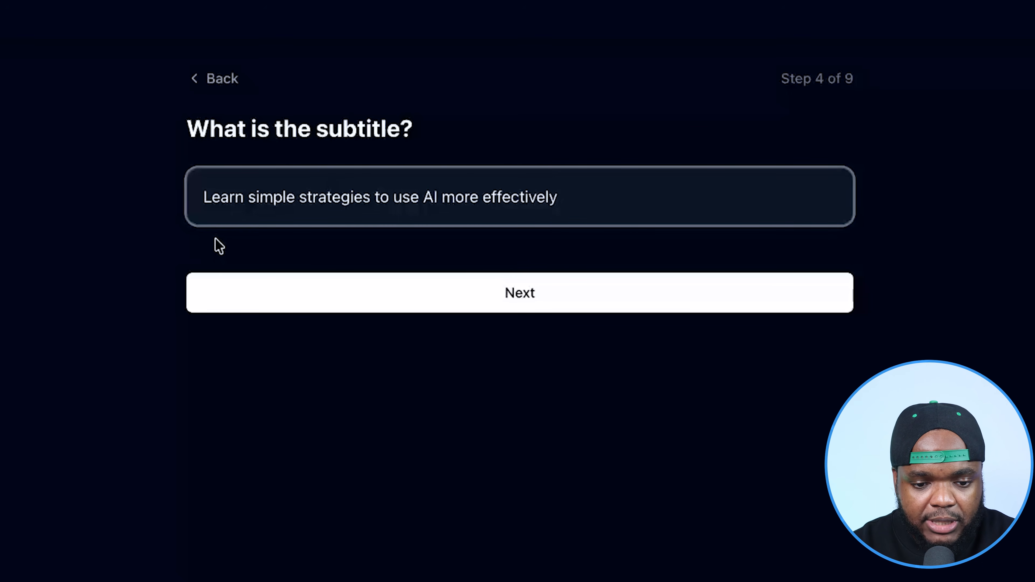
{"action": "left_click", "coordinate": [370, 303]}
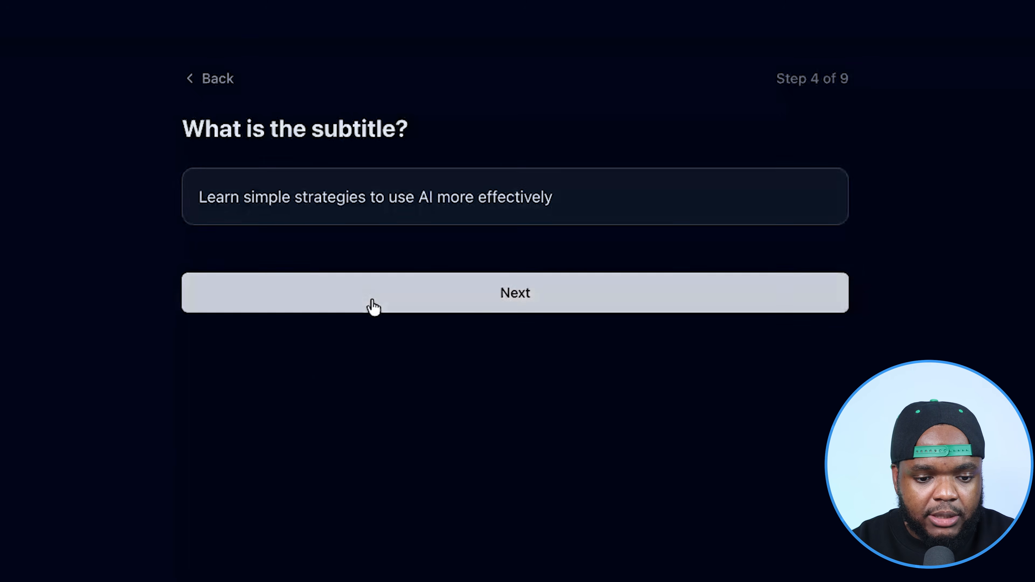
{"action": "left_click", "coordinate": [629, 216]}
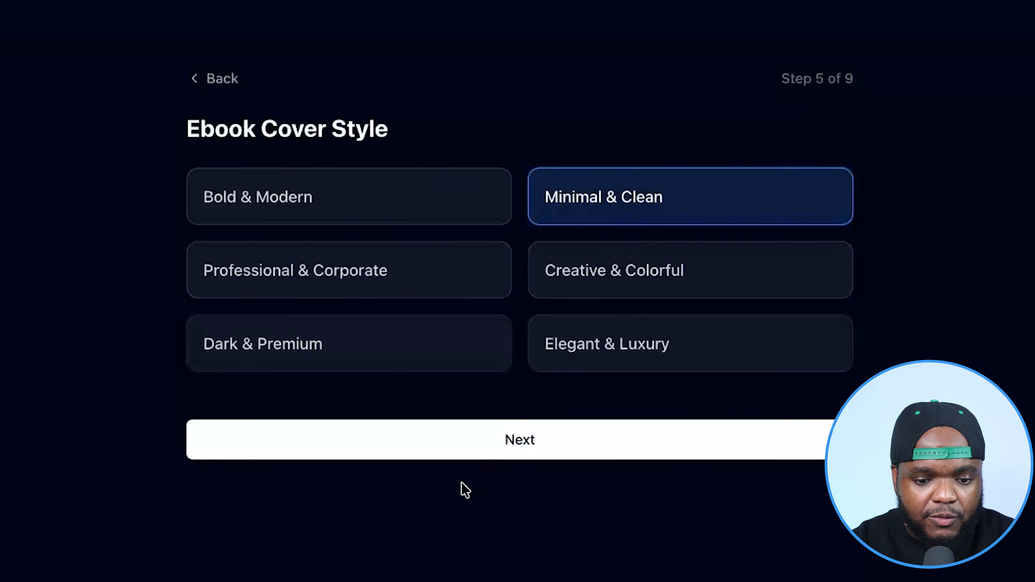
- Choose iPad as the mockup's device display and Solid Color as its background style
{"action": "left_click", "coordinate": [439, 446]}
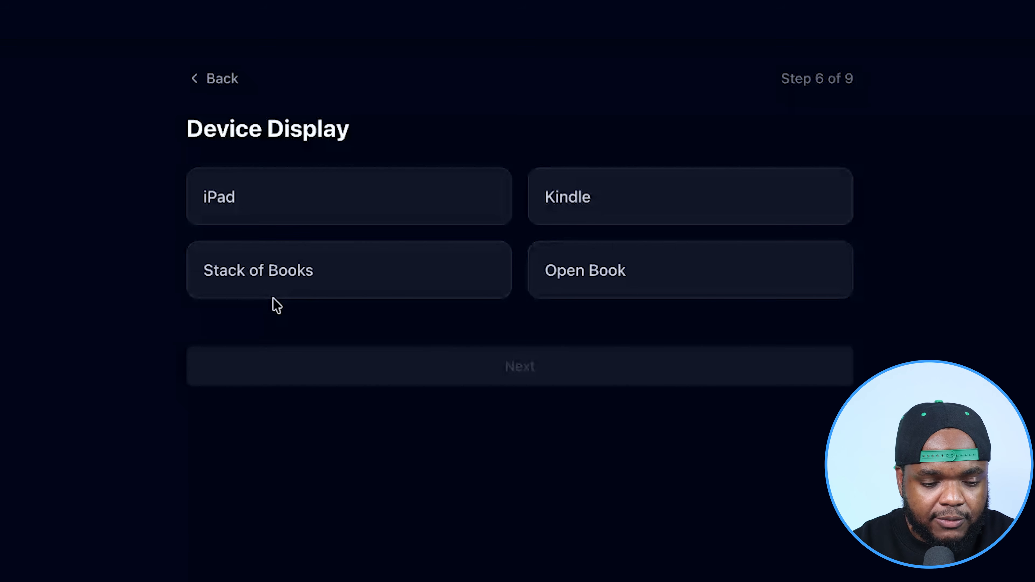
{"action": "left_click", "coordinate": [302, 212]}
{"action": "left_click", "coordinate": [355, 373]}
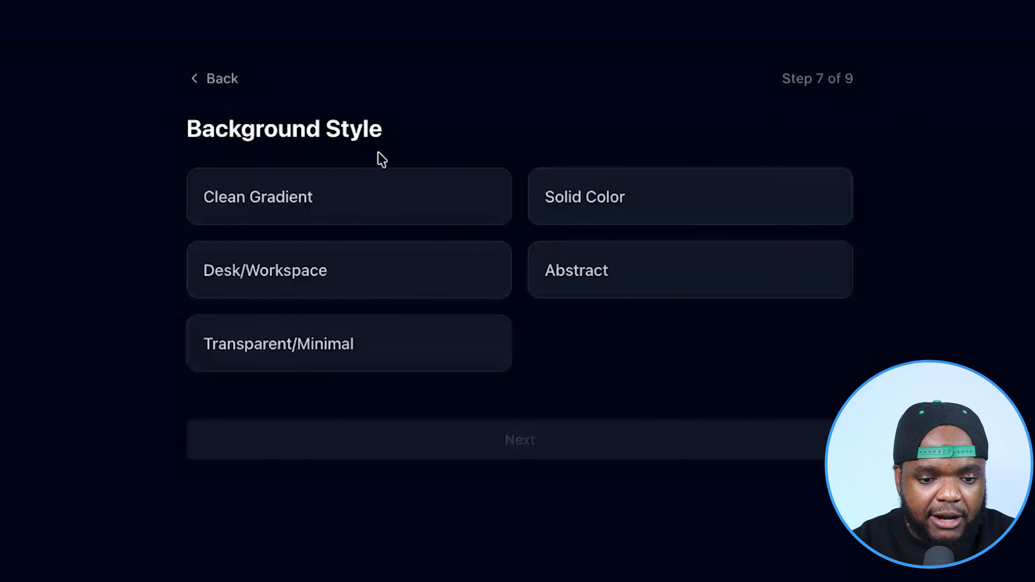
{"action": "left_click", "coordinate": [637, 216]}
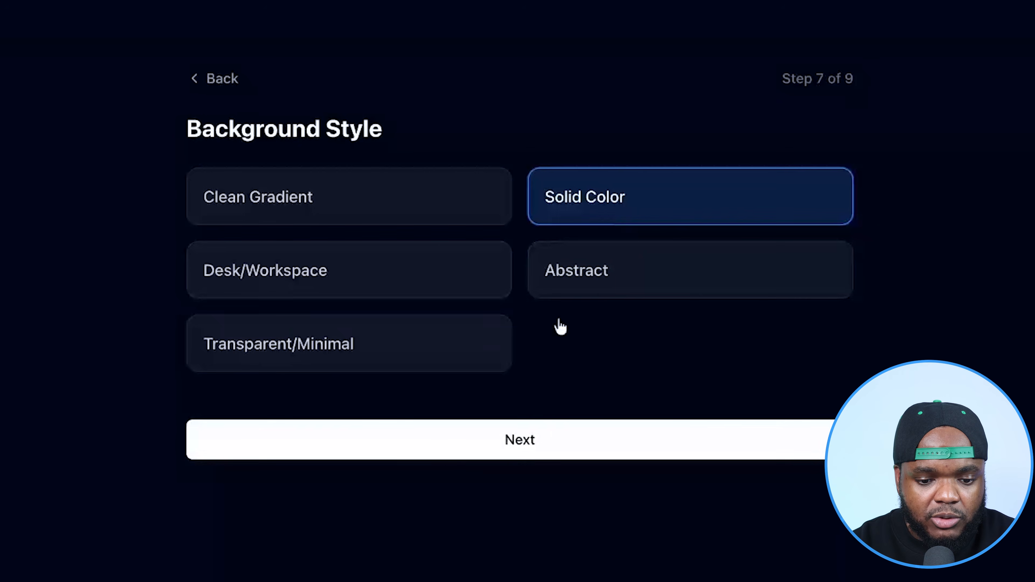
{"action": "left_click", "coordinate": [441, 450]}
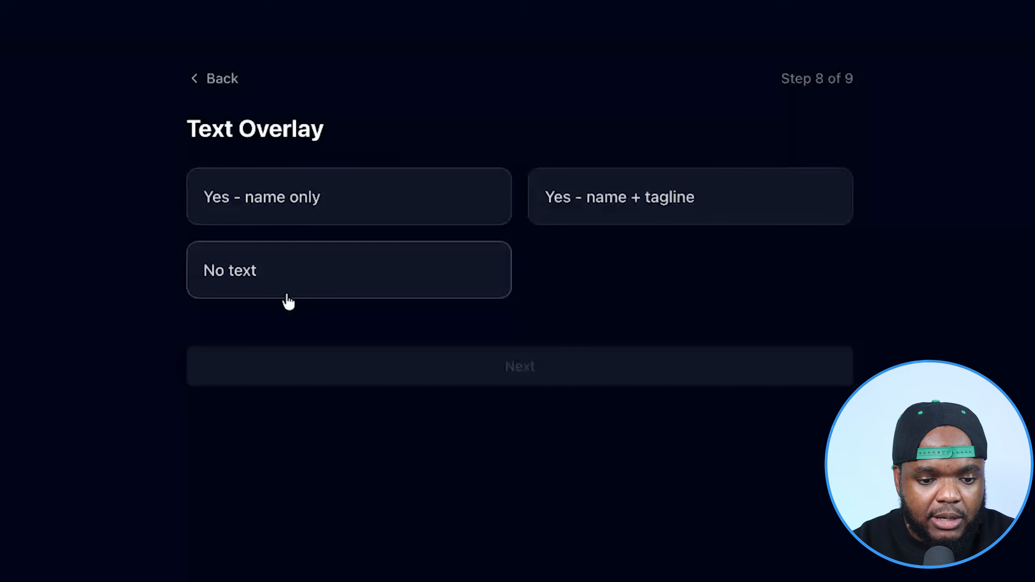
- Set the text overlay to No text and the number of mockup images to 4
{"action": "left_click", "coordinate": [263, 288]}
{"action": "left_click", "coordinate": [361, 376]}
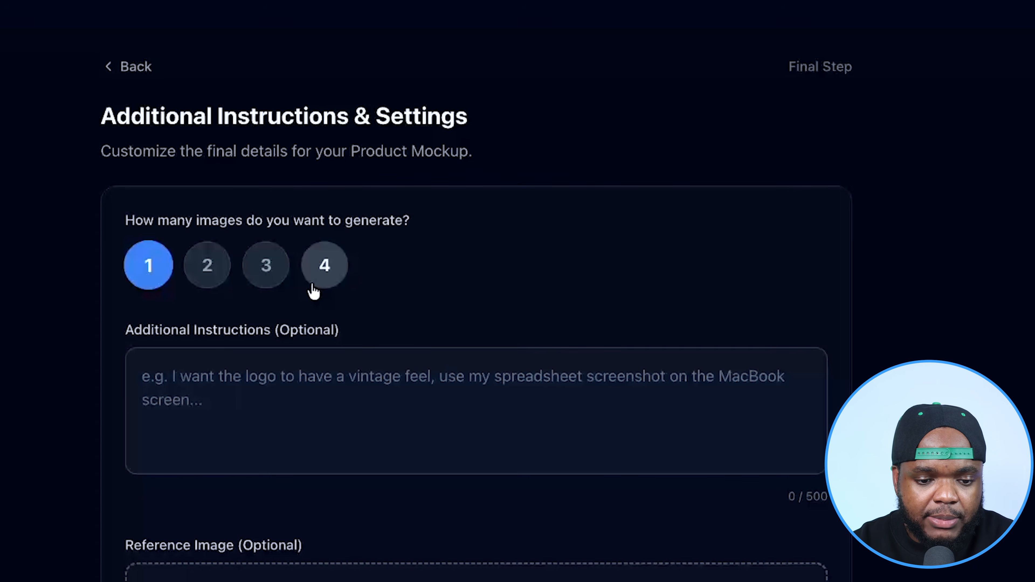
{"action": "left_click", "coordinate": [331, 272]}
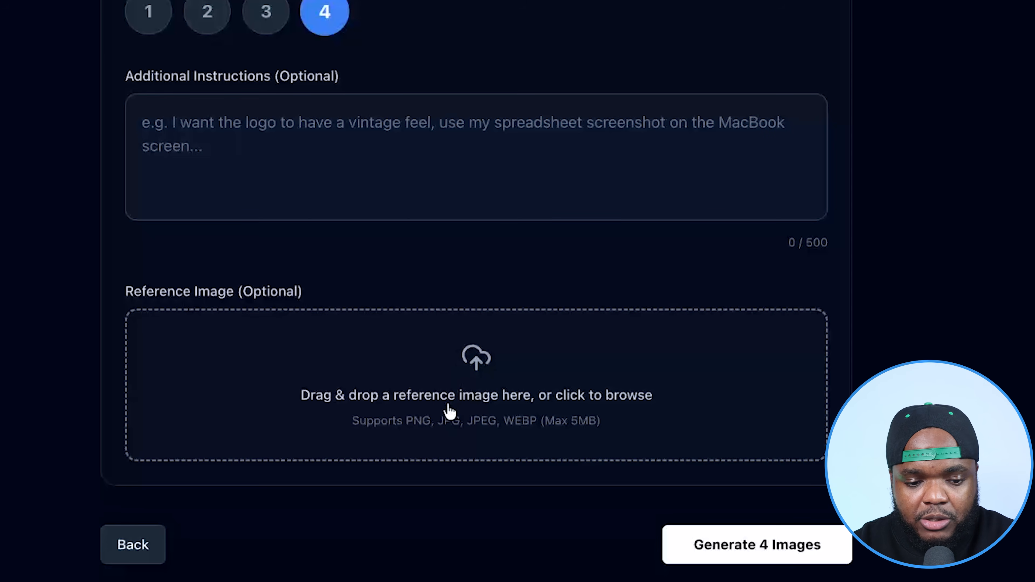
- Add the instruction "I want you to use a dark blue and green theme for the ebook cover" and generate the mockup images
{"action": "left_click", "coordinate": [206, 146]}
{"action": "type", "text": "I want you to use a dark blue and green theme for the ebook cover"}
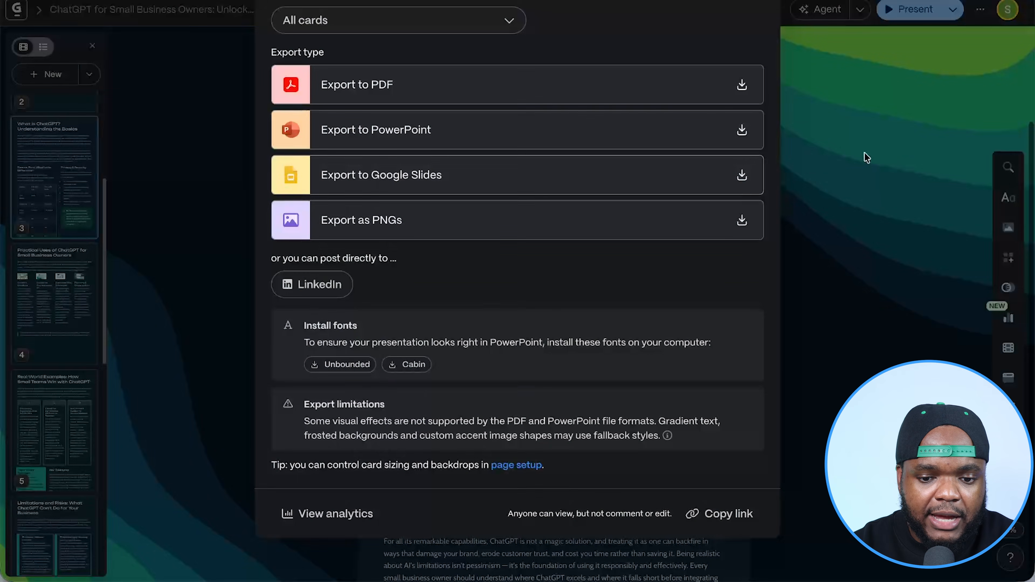
{"action": "left_click", "coordinate": [865, 152]}
{"action": "scroll", "coordinate": [768, 110], "scroll_direction": "down", "scroll_amount": 10}
{"action": "scroll", "coordinate": [768, 110], "scroll_direction": "up", "scroll_amount": 14}
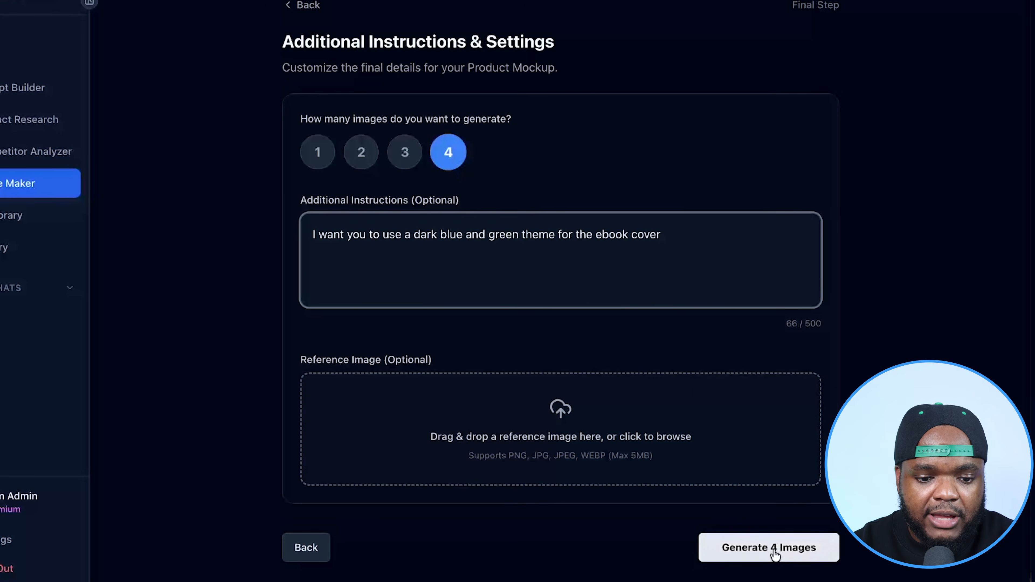
{"action": "left_click", "coordinate": [775, 554]}
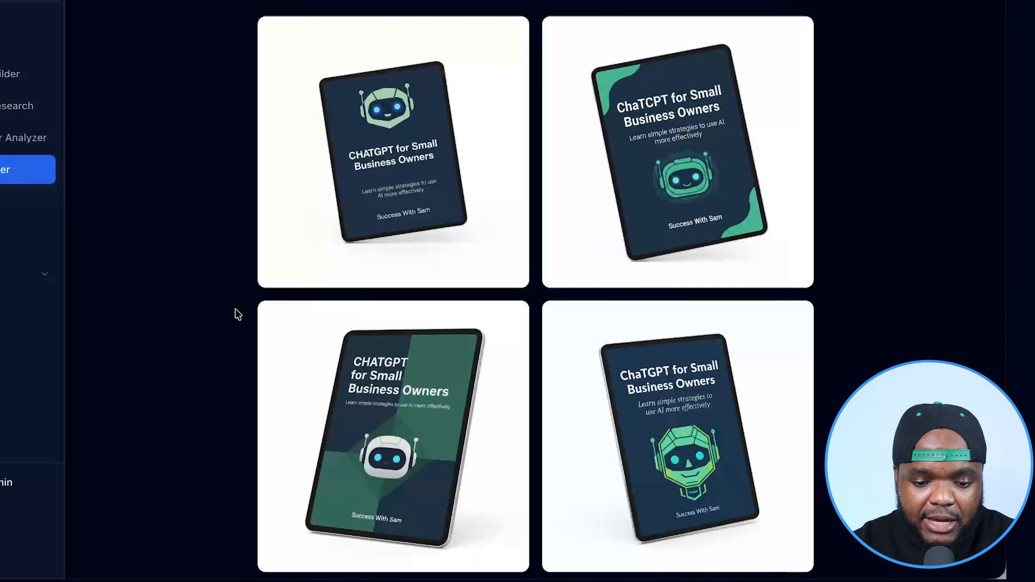
- Preview the dark blue mockup with the angular green robot head at full size and download that image
{"action": "scroll", "coordinate": [238, 315], "scroll_direction": "down", "scroll_amount": 2}
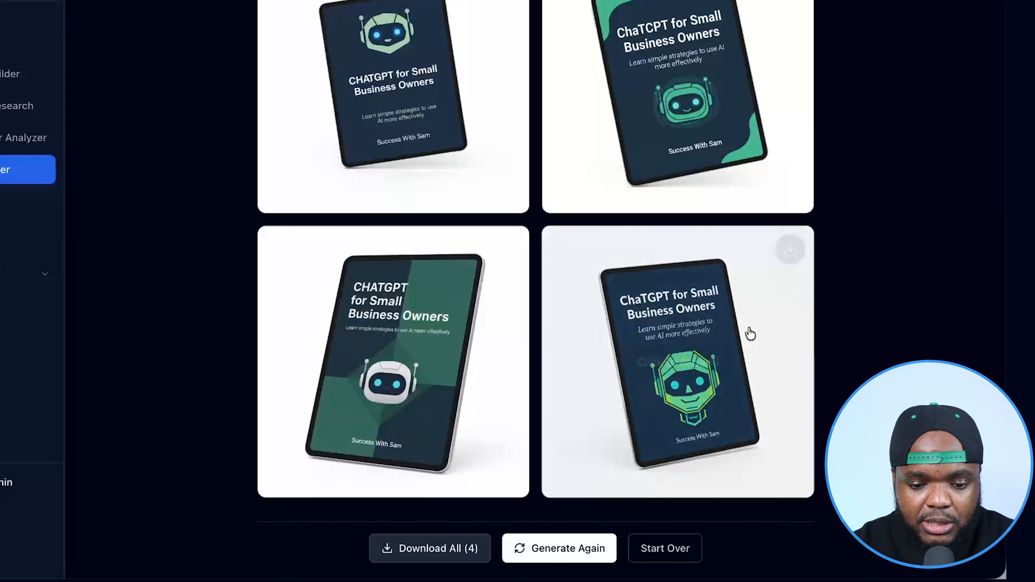
{"action": "mouse_move", "coordinate": [709, 311]}
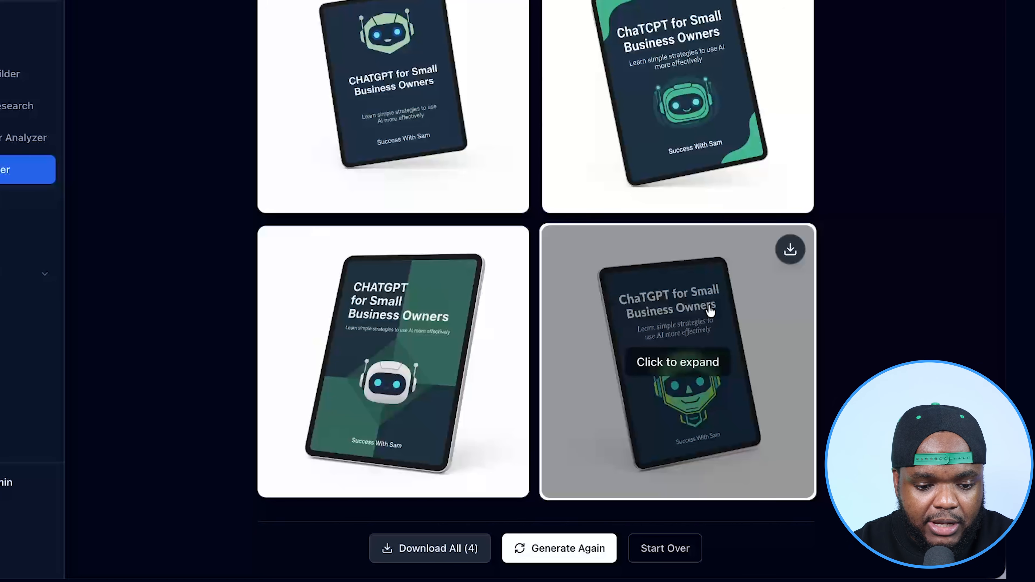
{"action": "left_click", "coordinate": [710, 310]}
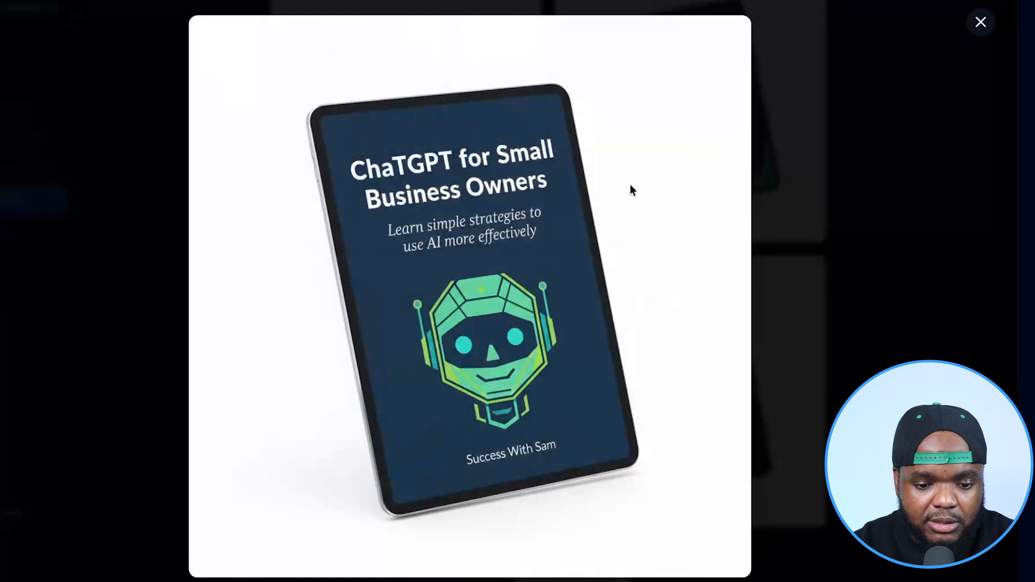
{"action": "left_click", "coordinate": [980, 22]}
{"action": "mouse_move", "coordinate": [795, 316]}
{"action": "left_click", "coordinate": [802, 277]}
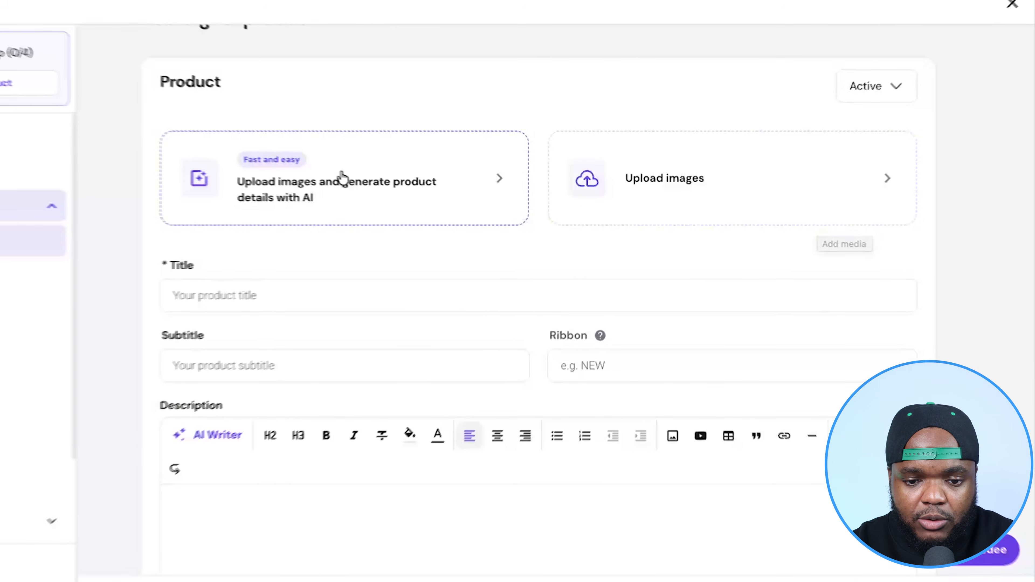
- Switch to the Hostinger store's new product form and upload the eBook mockup image to generate the product details with AI
{"action": "left_click", "coordinate": [328, 167]}
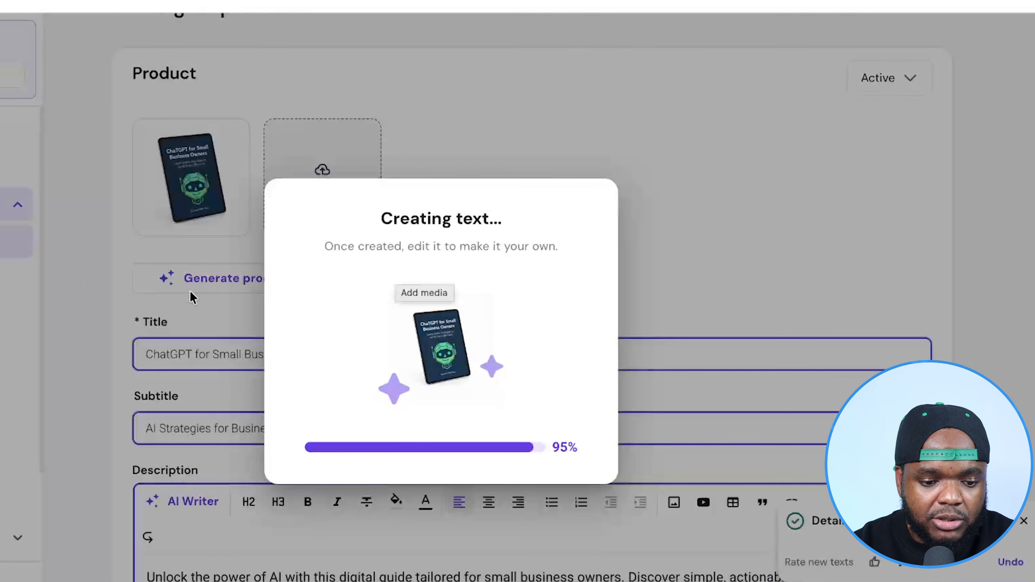
{"action": "scroll", "coordinate": [242, 356], "scroll_direction": "down", "scroll_amount": 5}
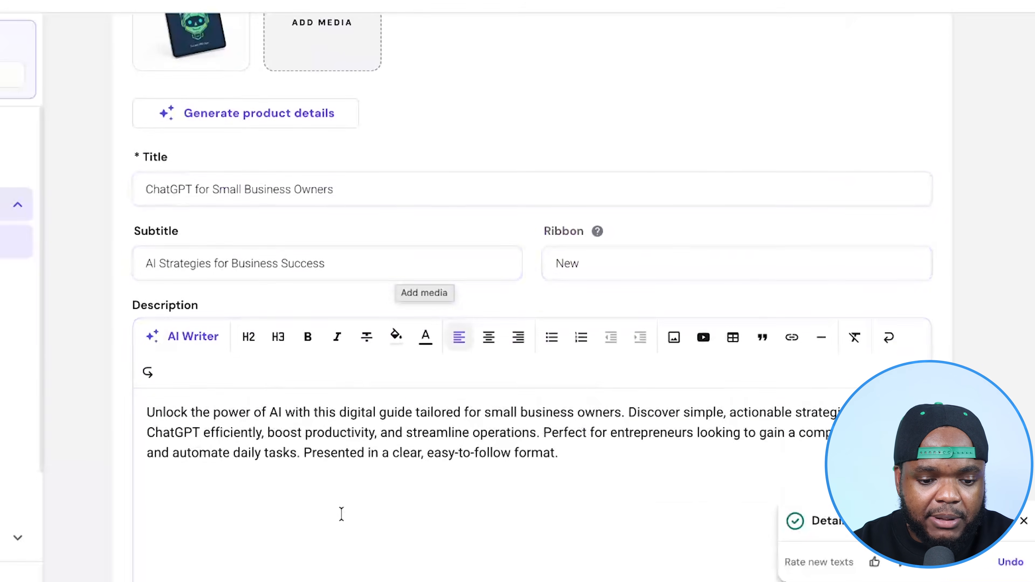
- Append "EBOOK" to the product title and review the AI-written subtitle and description
{"action": "left_click", "coordinate": [354, 190]}
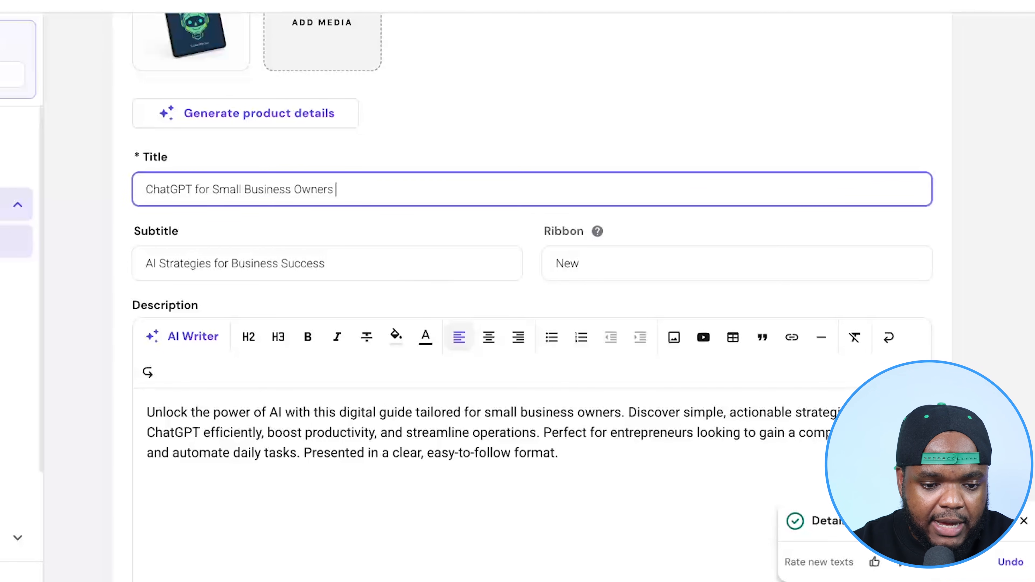
{"action": "type", "text": "EBOOK"}
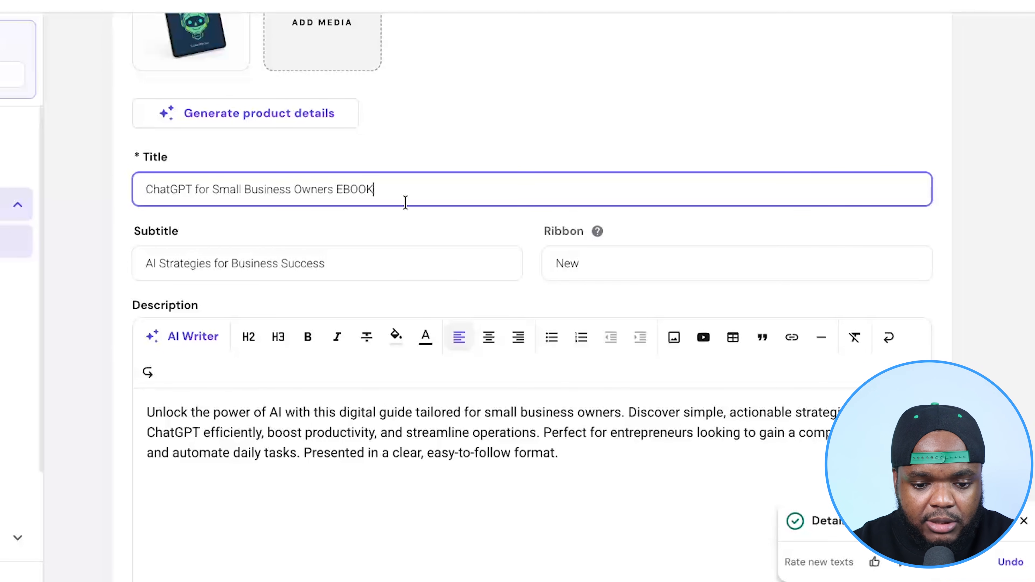
{"action": "scroll", "coordinate": [515, 319], "scroll_direction": "down", "scroll_amount": 5}
{"action": "scroll", "coordinate": [515, 319], "scroll_direction": "up", "scroll_amount": 5}
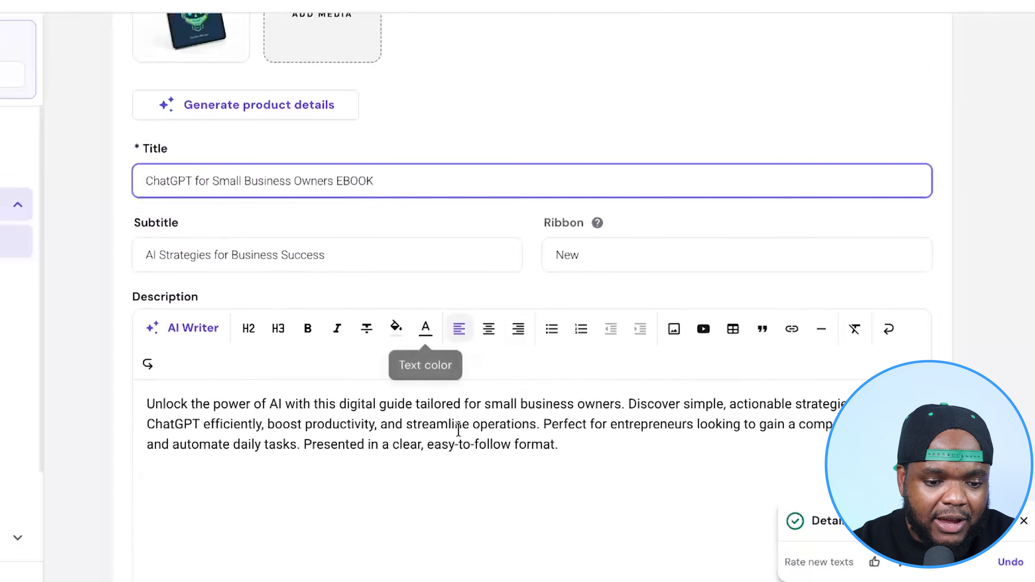
{"action": "scroll", "coordinate": [459, 432], "scroll_direction": "down", "scroll_amount": 5}
{"action": "scroll", "coordinate": [458, 434], "scroll_direction": "up", "scroll_amount": 4}
{"action": "left_click", "coordinate": [499, 439]}
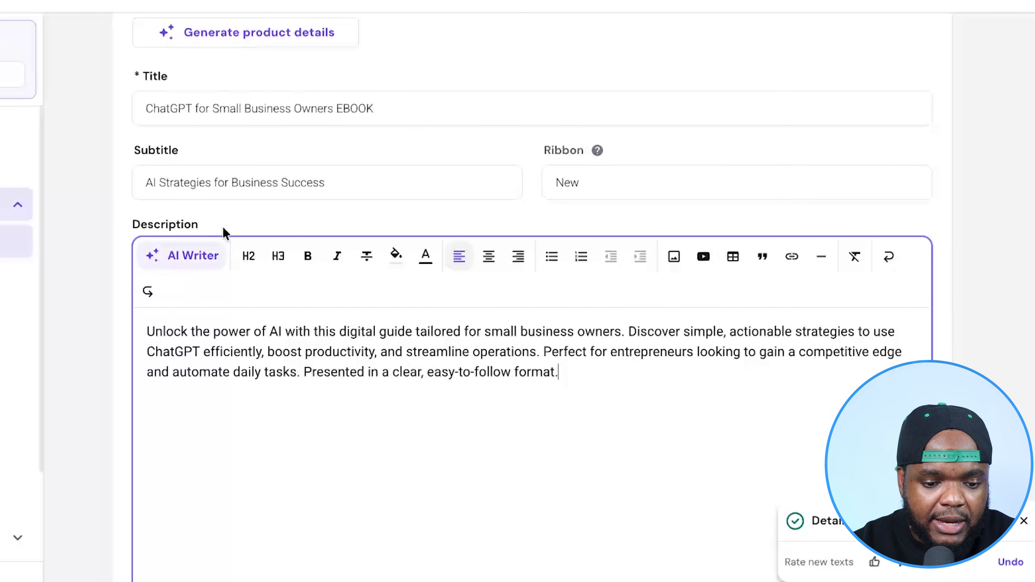
- Set the product's price to $49
{"action": "scroll", "coordinate": [277, 447], "scroll_direction": "down", "scroll_amount": 5}
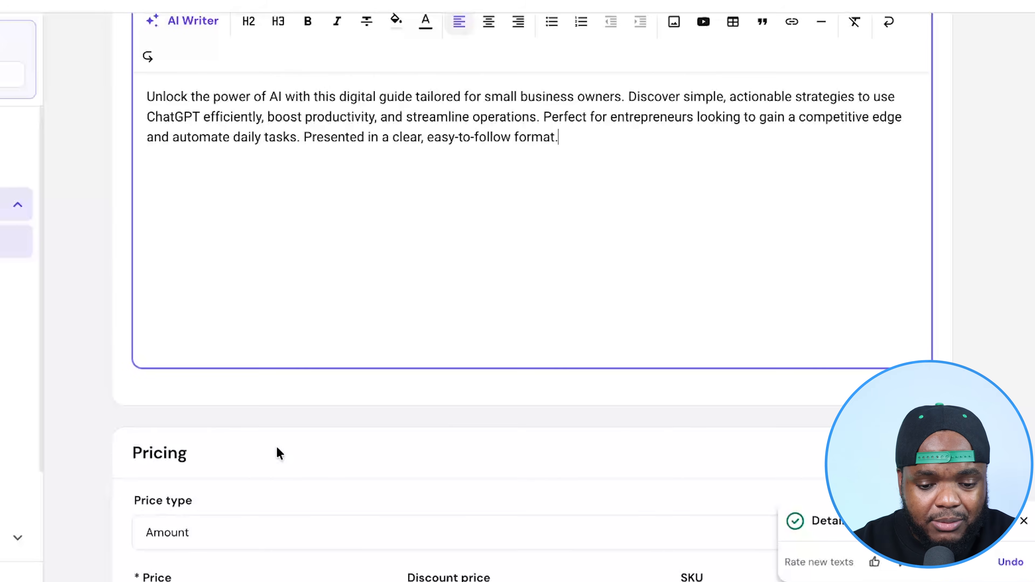
{"action": "scroll", "coordinate": [277, 447], "scroll_direction": "down", "scroll_amount": 2}
{"action": "scroll", "coordinate": [277, 447], "scroll_direction": "down", "scroll_amount": 2}
{"action": "left_click", "coordinate": [212, 440]}
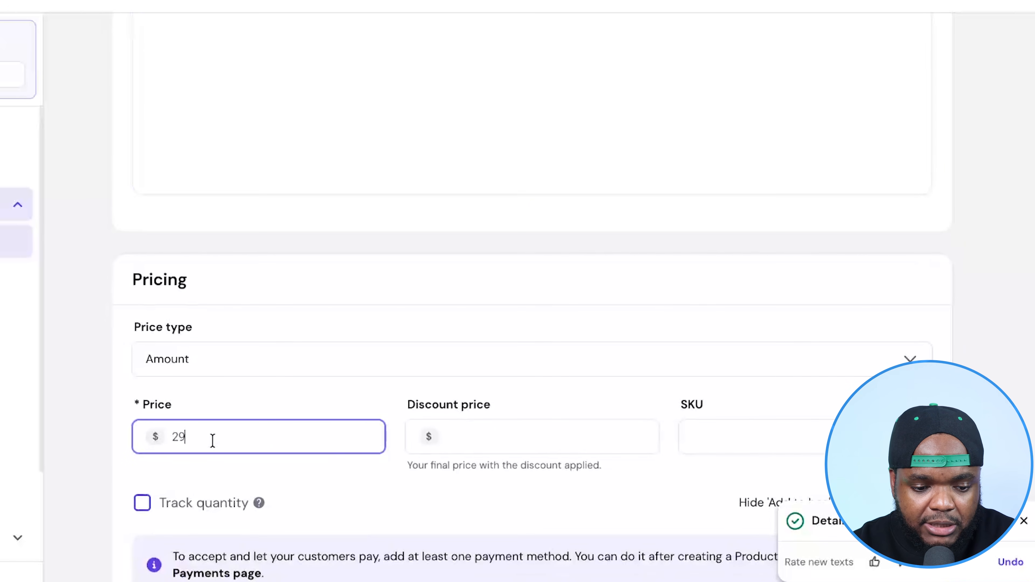
{"action": "key", "text": "BackSpace"}
{"action": "key", "text": "BackSpace"}
{"action": "type", "text": "49"}
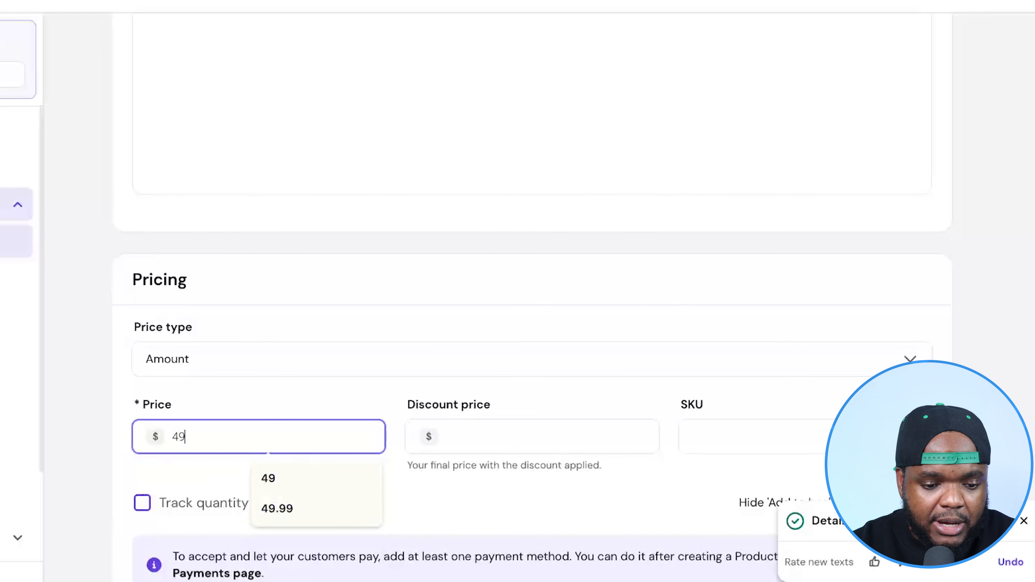
{"action": "left_click", "coordinate": [385, 395]}
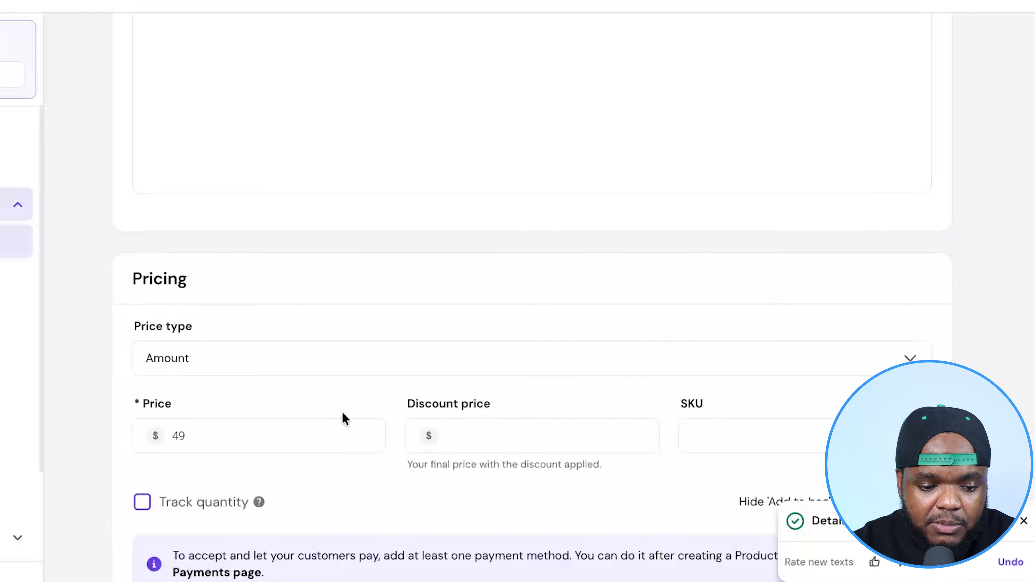
- Review the digital product upload, categories and related products sections, and save the product
{"action": "scroll", "coordinate": [342, 412], "scroll_direction": "down", "scroll_amount": 2}
{"action": "scroll", "coordinate": [342, 412], "scroll_direction": "down", "scroll_amount": 2}
{"action": "scroll", "coordinate": [341, 412], "scroll_direction": "down", "scroll_amount": 5}
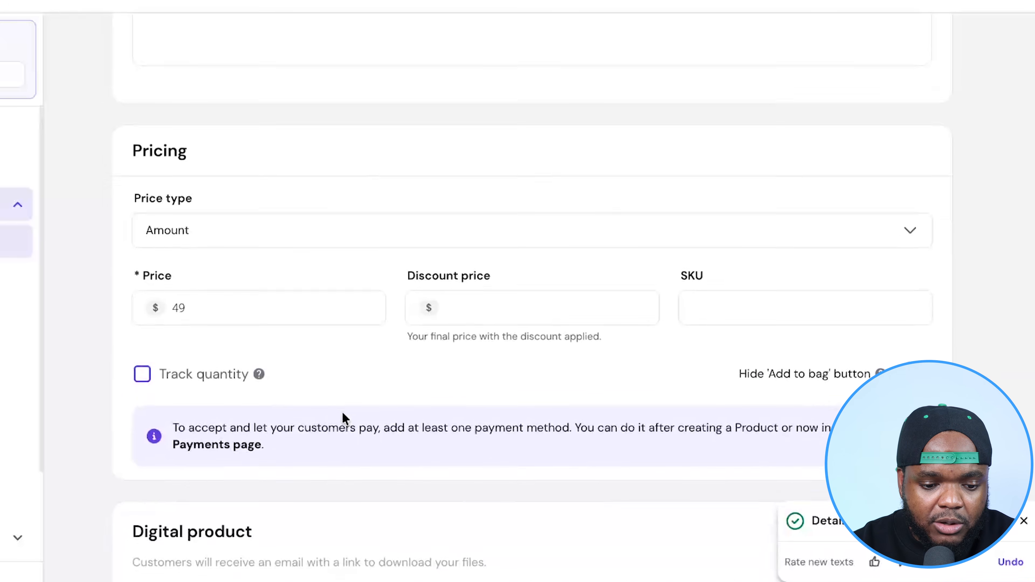
{"action": "scroll", "coordinate": [342, 412], "scroll_direction": "down", "scroll_amount": 3}
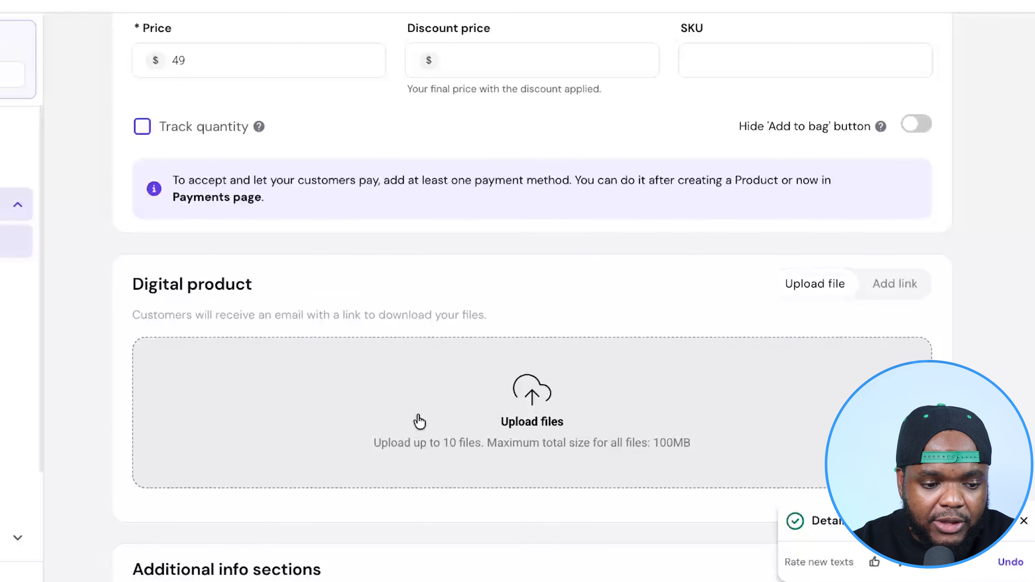
{"action": "scroll", "coordinate": [419, 422], "scroll_direction": "down", "scroll_amount": 15}
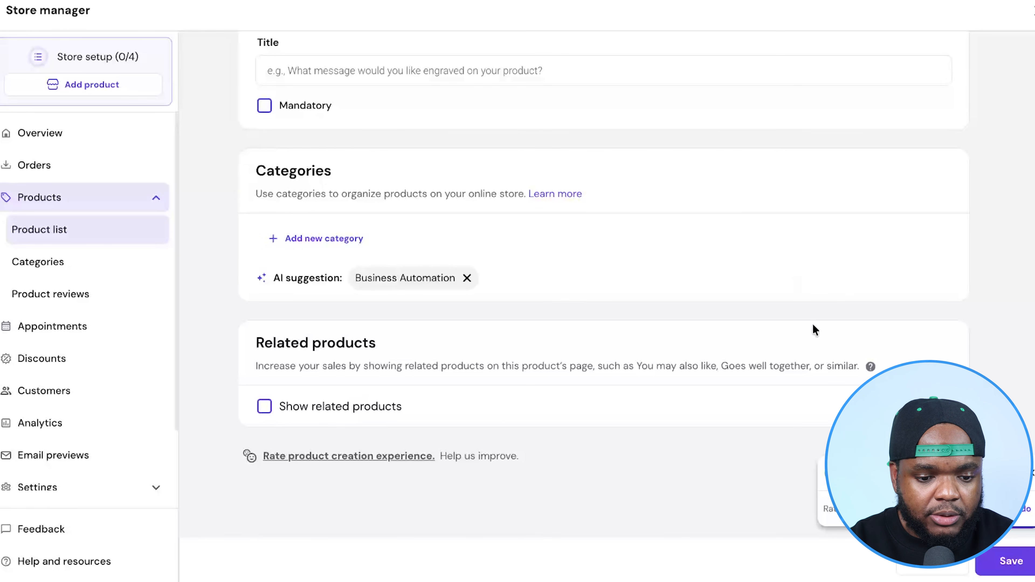
{"action": "left_click", "coordinate": [1007, 562]}
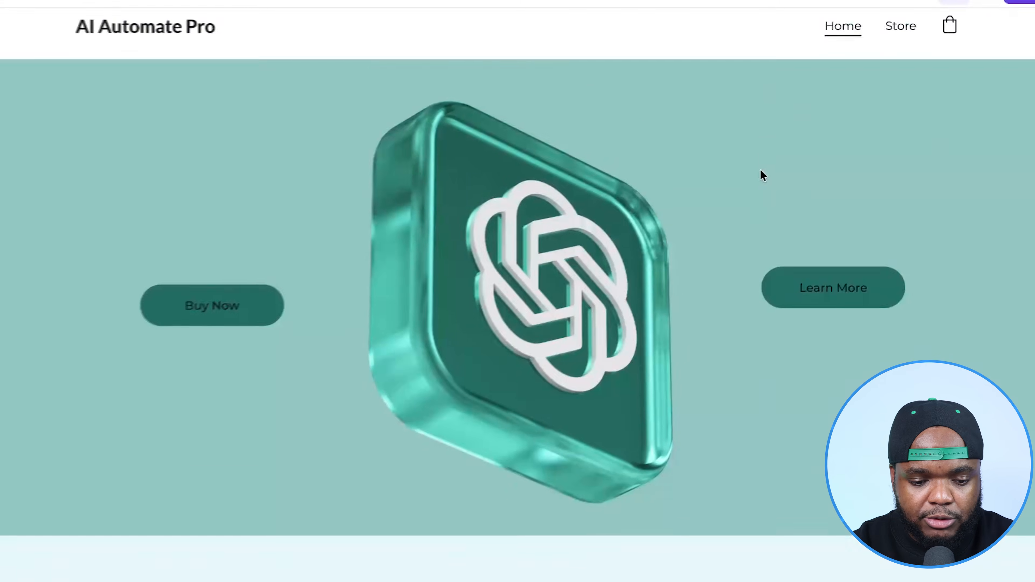
- Look over the AI Automate Pro home page, and switch to NotebookLM to read the plan's Monetization & Pricing section
{"action": "scroll", "coordinate": [742, 175], "scroll_direction": "down", "scroll_amount": 15}
{"action": "scroll", "coordinate": [729, 189], "scroll_direction": "up", "scroll_amount": 1}
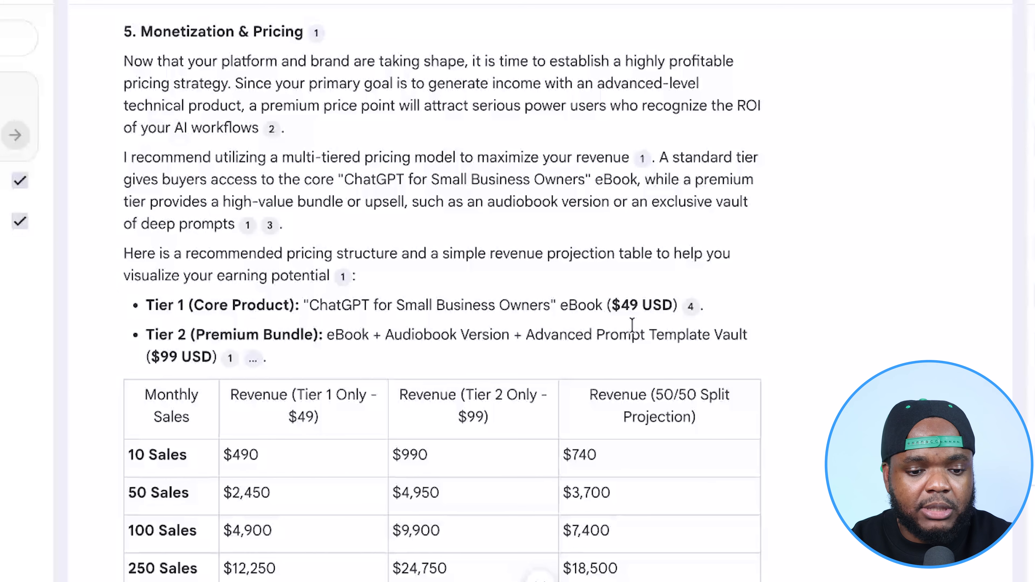
{"action": "scroll", "coordinate": [632, 325], "scroll_direction": "down", "scroll_amount": 20}
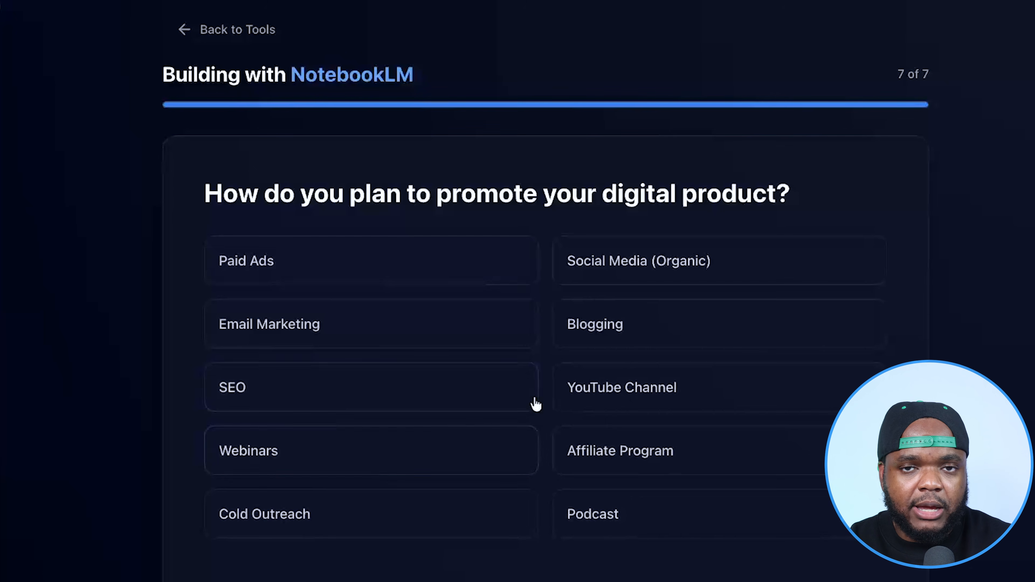
- Choose Social Media (Organic) as the promotion method in Digital Maker AI and read the Promotion Strategy posts in NotebookLM
{"action": "left_click", "coordinate": [646, 277]}
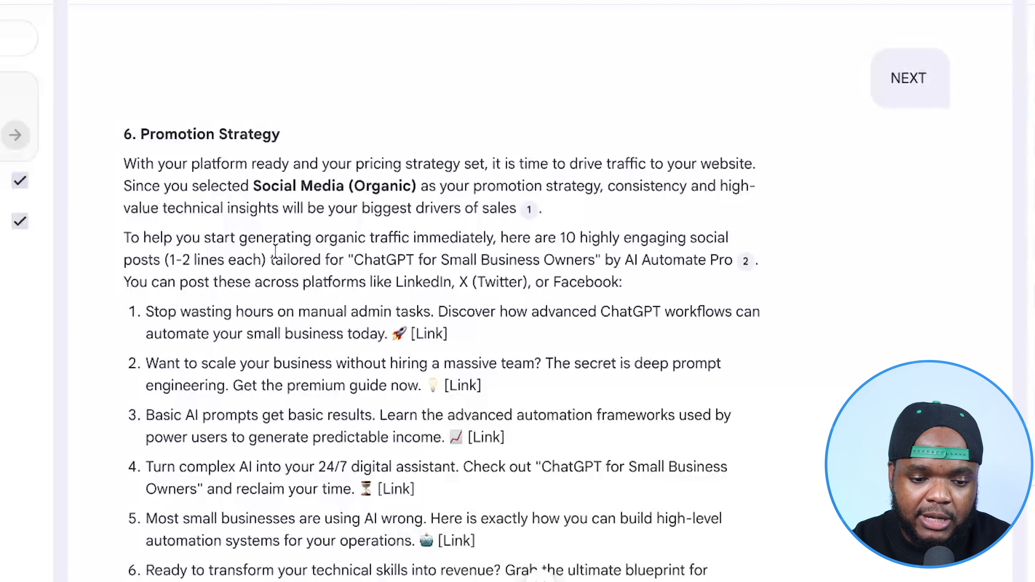
{"action": "scroll", "coordinate": [333, 369], "scroll_direction": "down", "scroll_amount": 2}
{"action": "scroll", "coordinate": [356, 423], "scroll_direction": "down", "scroll_amount": 3}
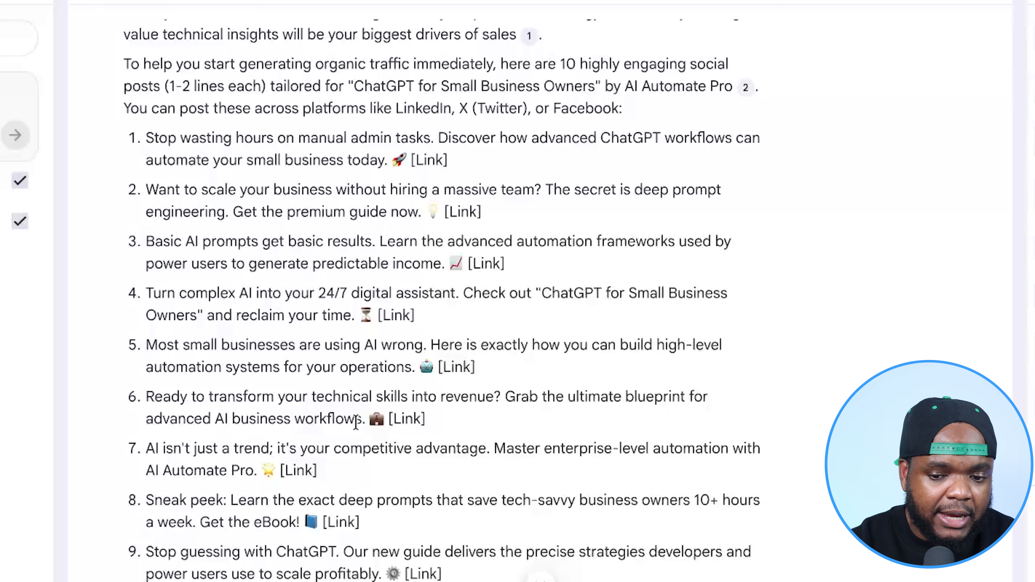
{"action": "scroll", "coordinate": [356, 422], "scroll_direction": "down", "scroll_amount": 1}
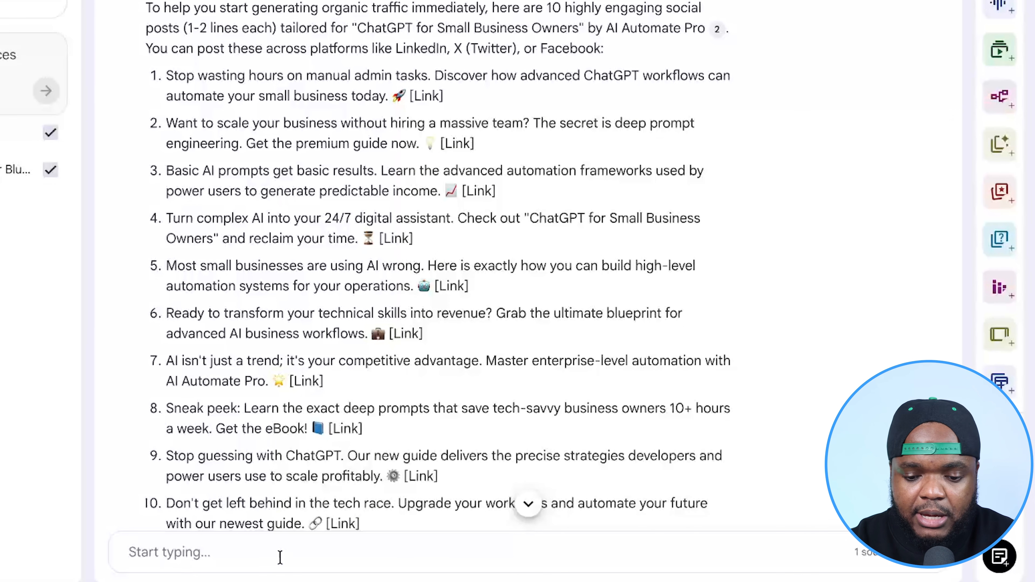
- Read the plan's Final Step-by-Step Checklist in the NotebookLM chat and expand the Studio tools
{"action": "scroll", "coordinate": [278, 260], "scroll_direction": "down", "scroll_amount": 20}
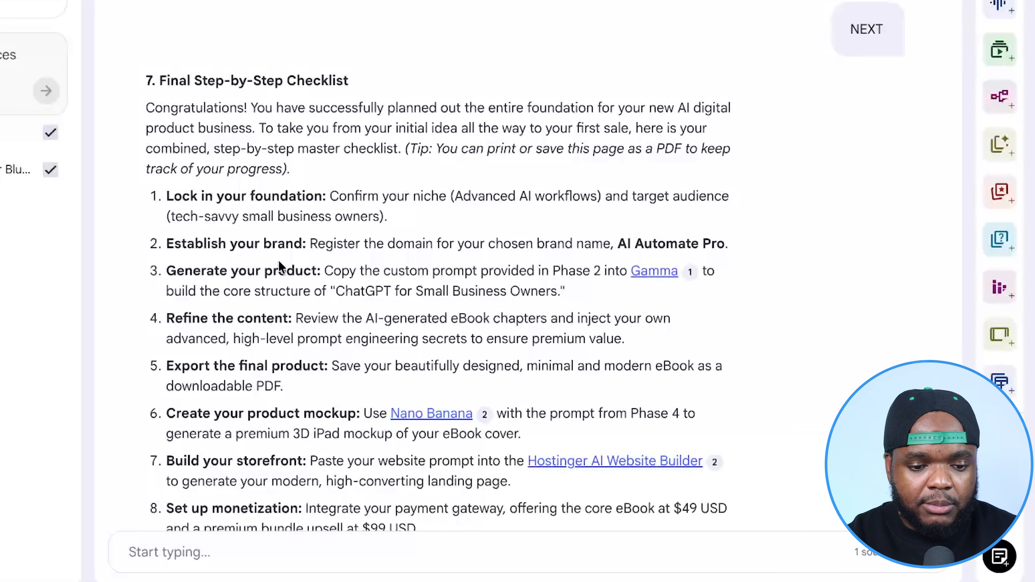
{"action": "scroll", "coordinate": [279, 260], "scroll_direction": "down", "scroll_amount": 3}
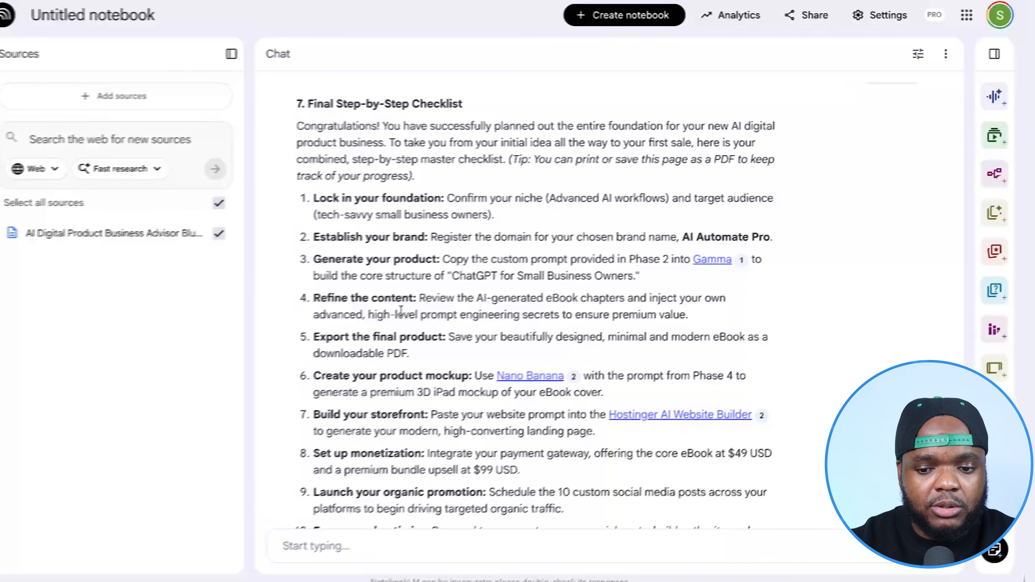
{"action": "left_click", "coordinate": [995, 53]}
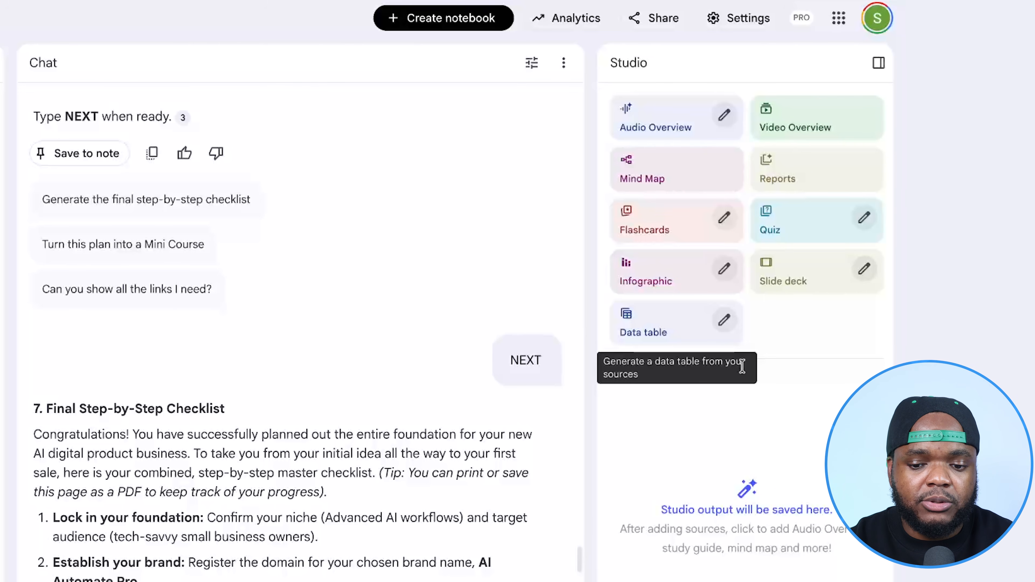
- Generate a Classic-style Explainer video overview with the focus prompt "I need an explanation on how to set up this ebook store step by step"
{"action": "left_click", "coordinate": [821, 113]}
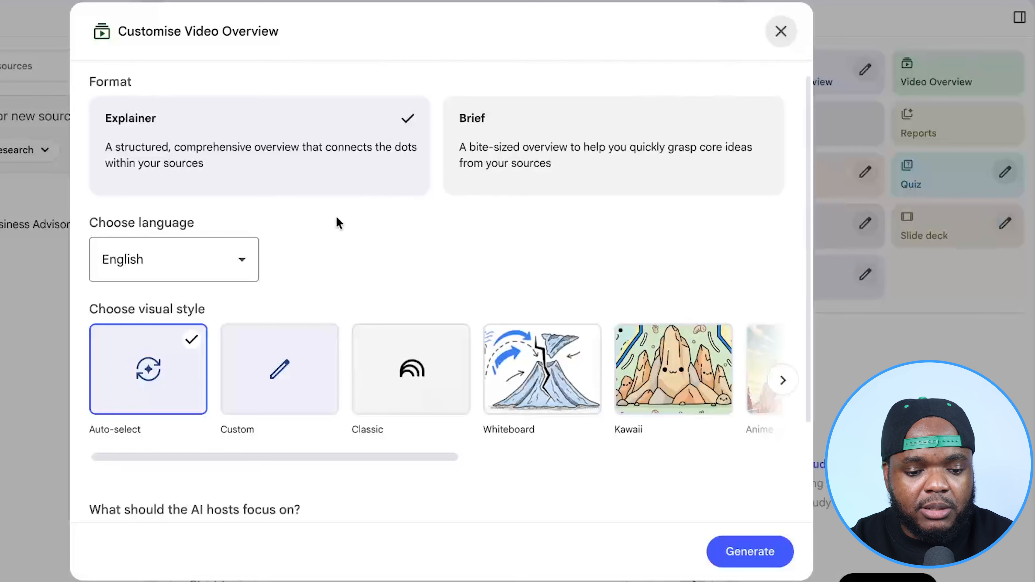
{"action": "scroll", "coordinate": [339, 224], "scroll_direction": "down", "scroll_amount": 2}
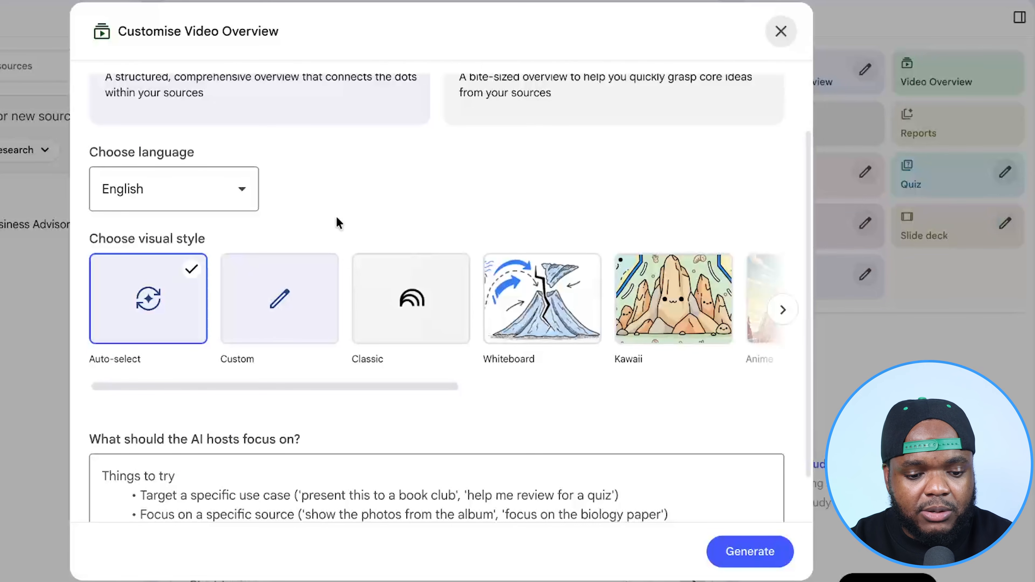
{"action": "scroll", "coordinate": [338, 223], "scroll_direction": "down", "scroll_amount": 2}
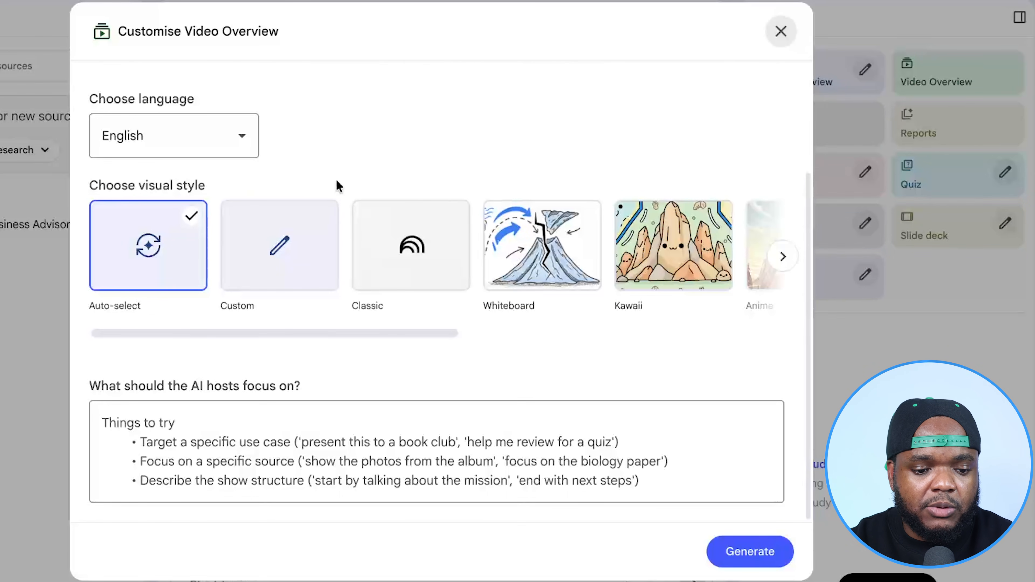
{"action": "scroll", "coordinate": [372, 141], "scroll_direction": "up", "scroll_amount": 3}
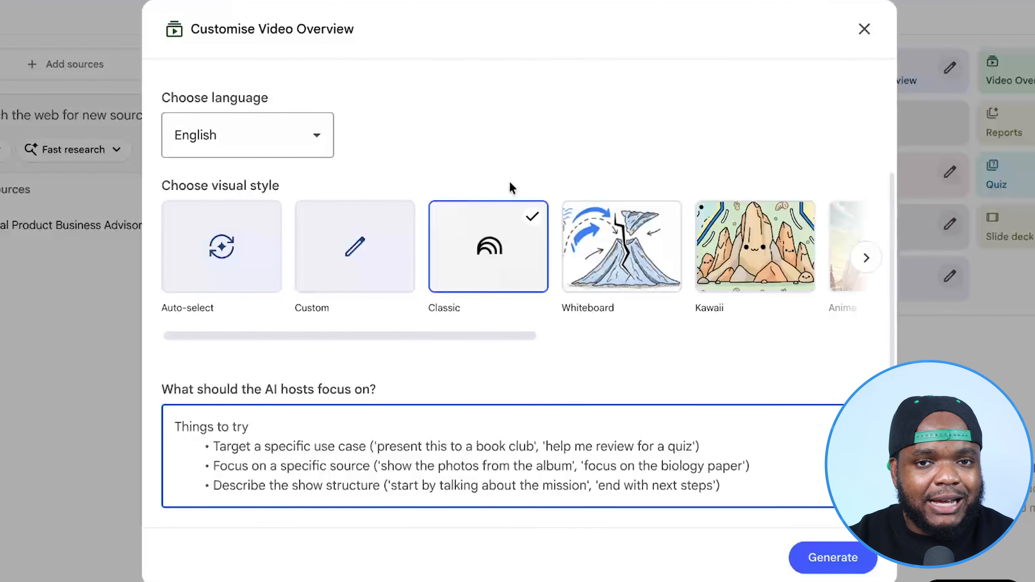
{"action": "type", "text": "I need an explanation on how to set up this ebook store step by step"}
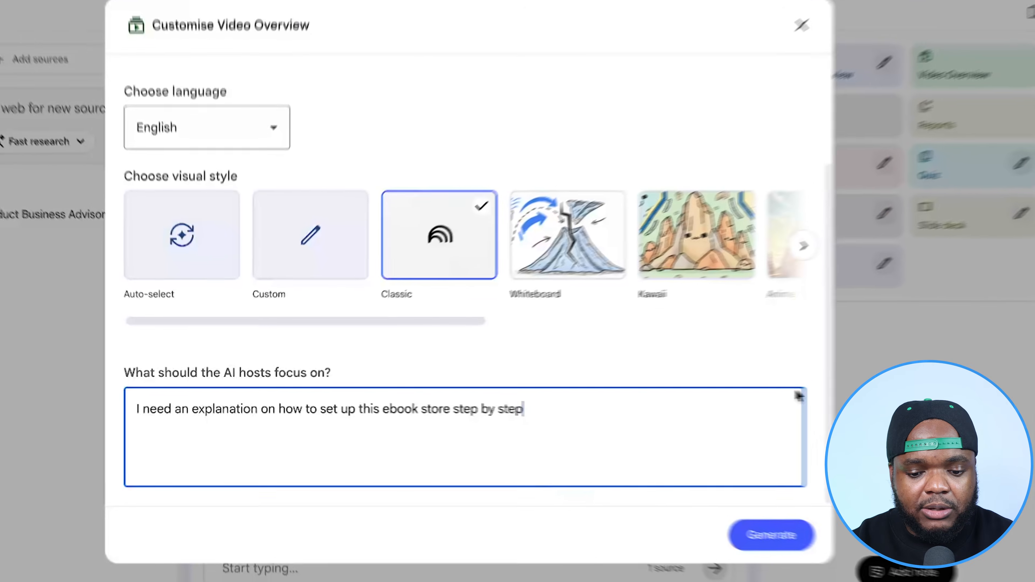
{"action": "left_click", "coordinate": [918, 573]}
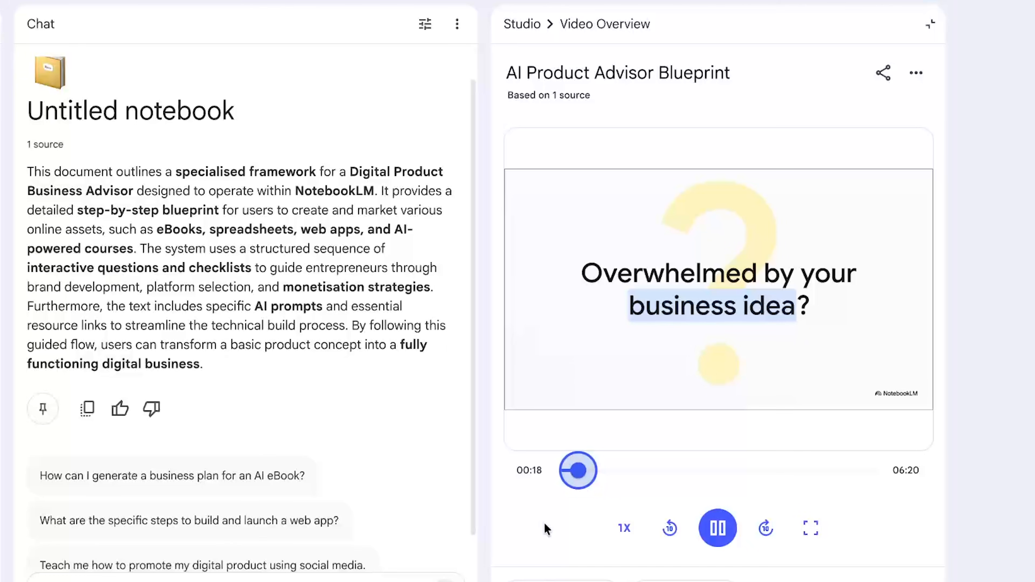
- Watch the AI Product Advisor Blueprint video overview, pause it and return to the Studio tools
{"action": "left_click", "coordinate": [717, 528]}
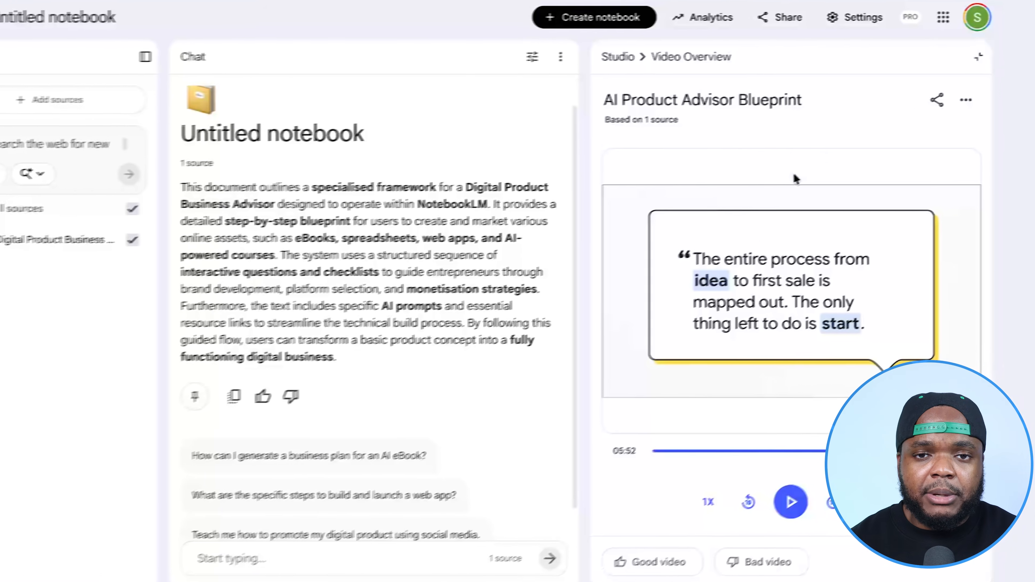
{"action": "left_click", "coordinate": [979, 57]}
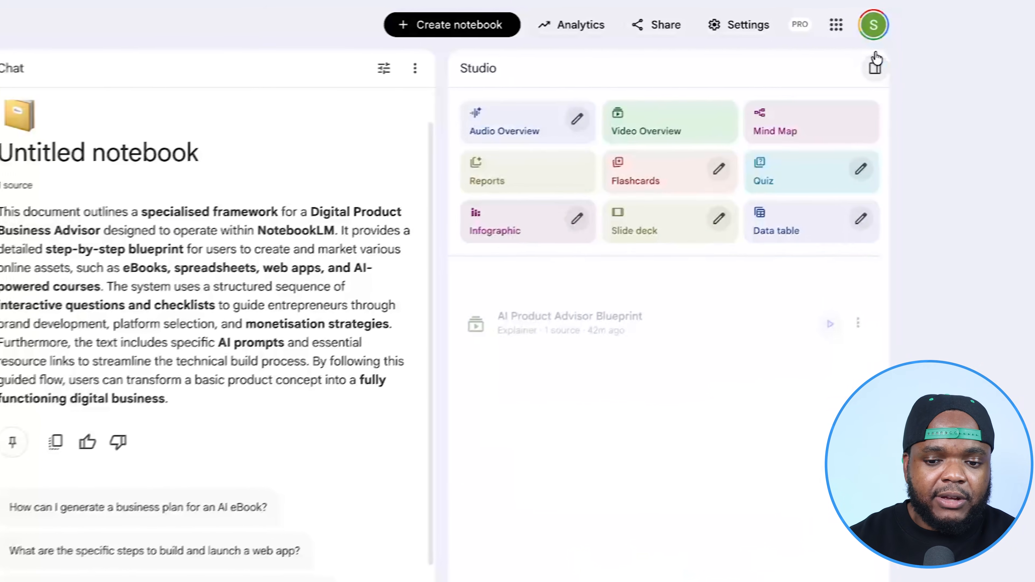